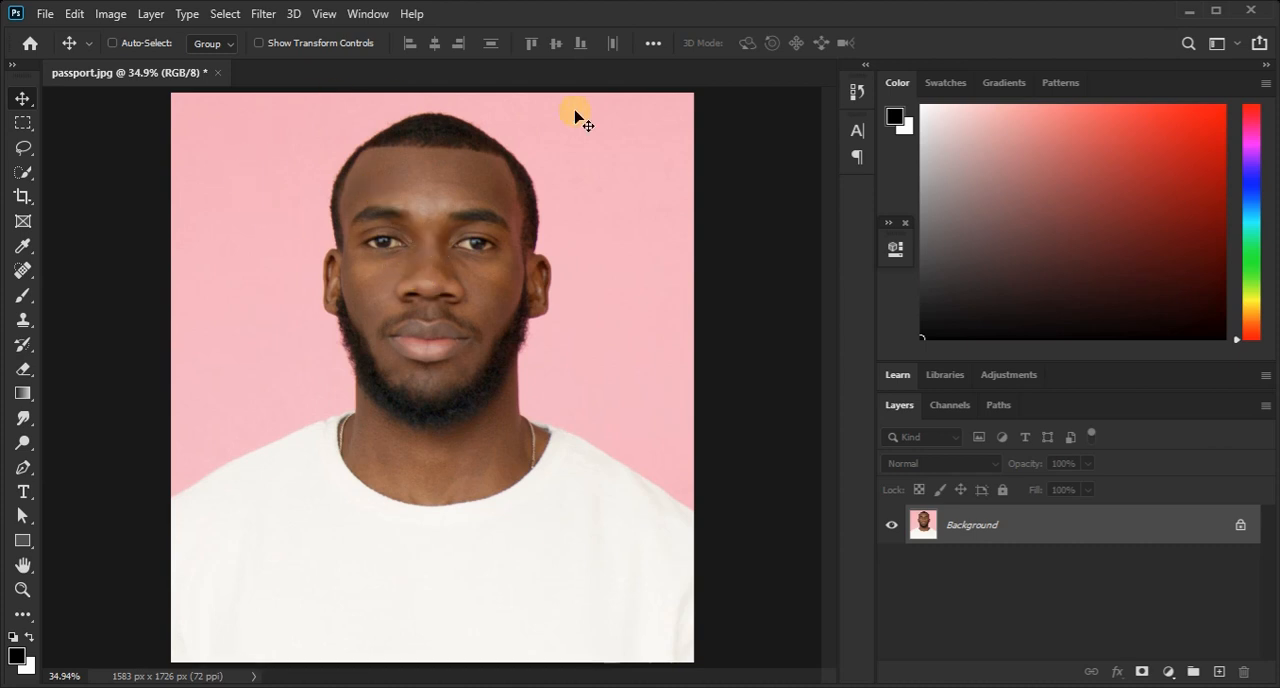
# Crop a strip off the bottom of the portrait so the image measures 1583 x 1434 px.
pyautogui.click(20, 197)
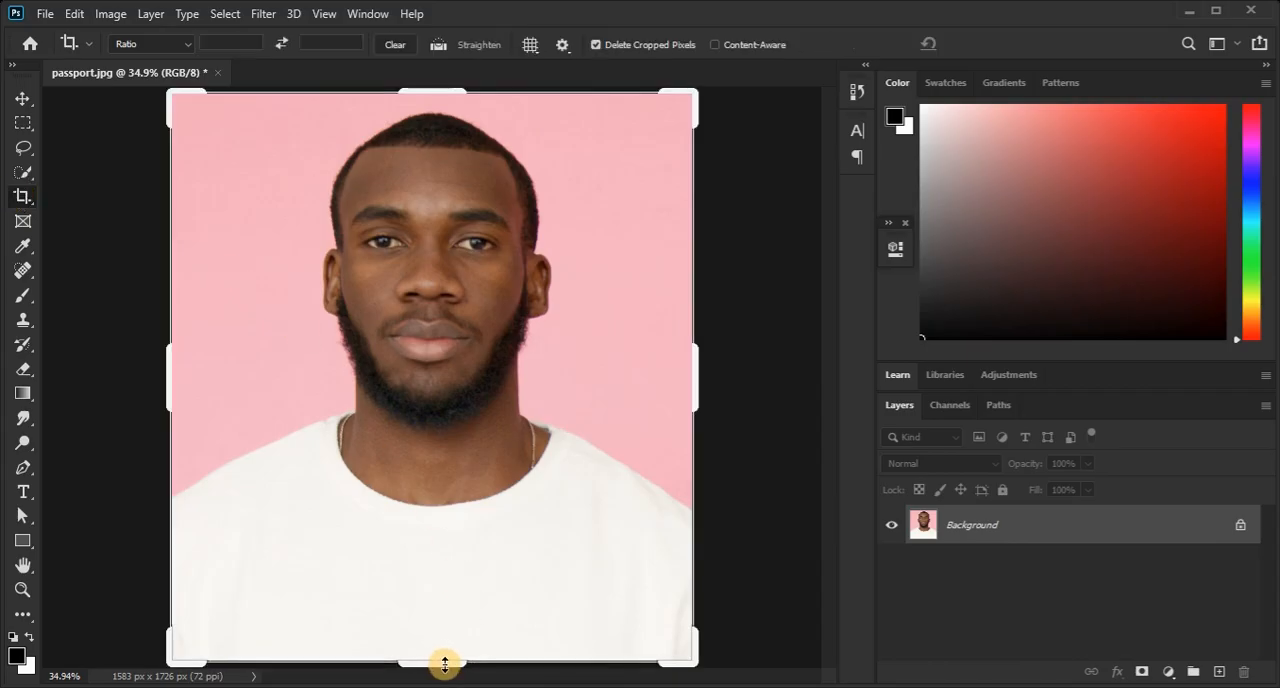
pyautogui.moveTo(445, 663); pyautogui.dragTo(442, 610)
pyautogui.press('Return')
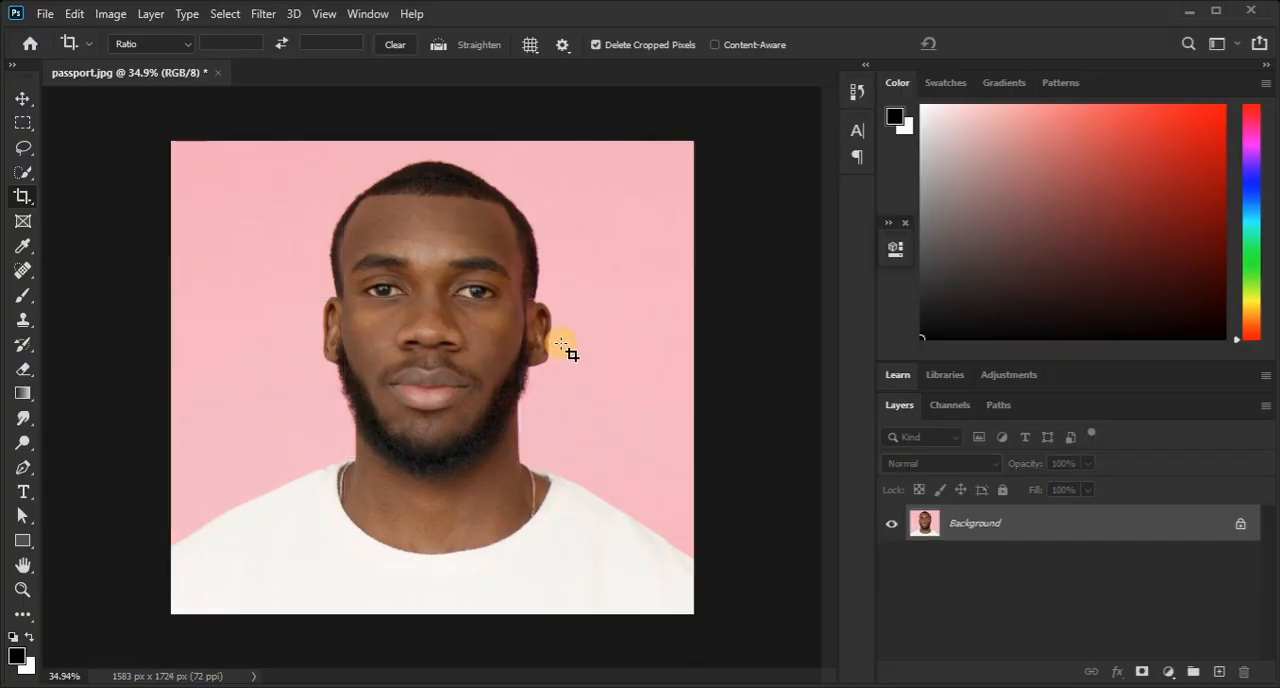
pyautogui.hotkey('ctrl', '0')
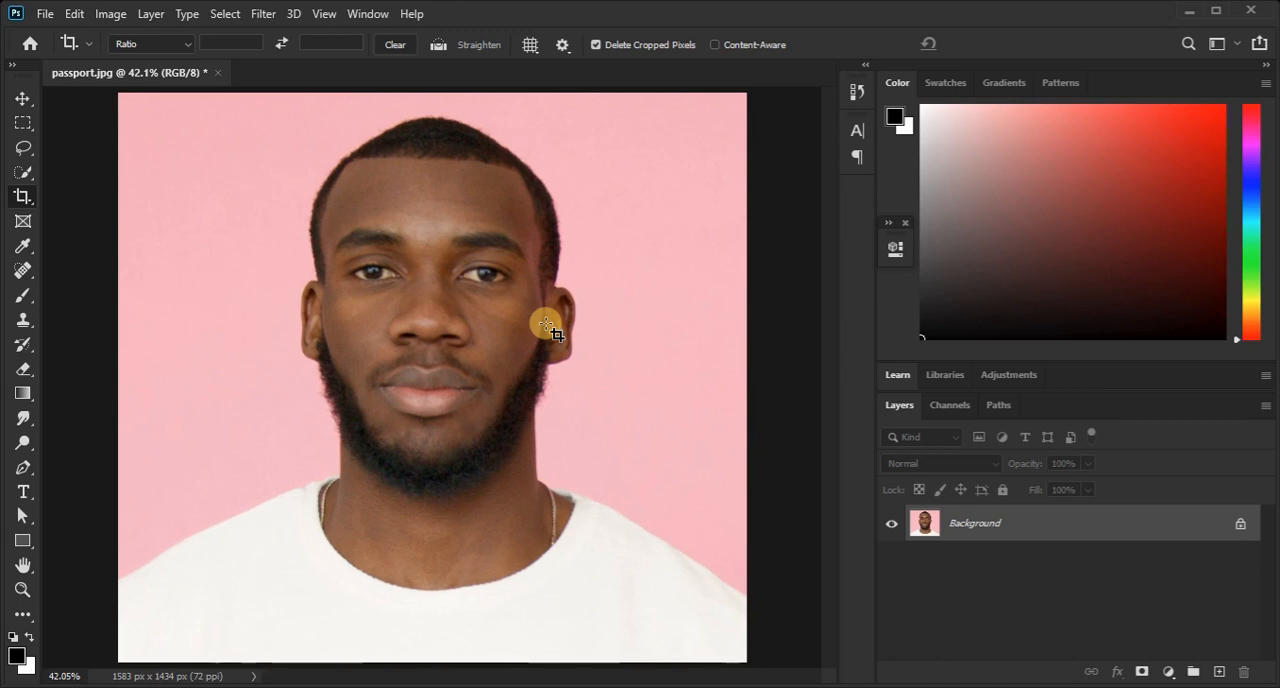
pyautogui.click(545, 323)
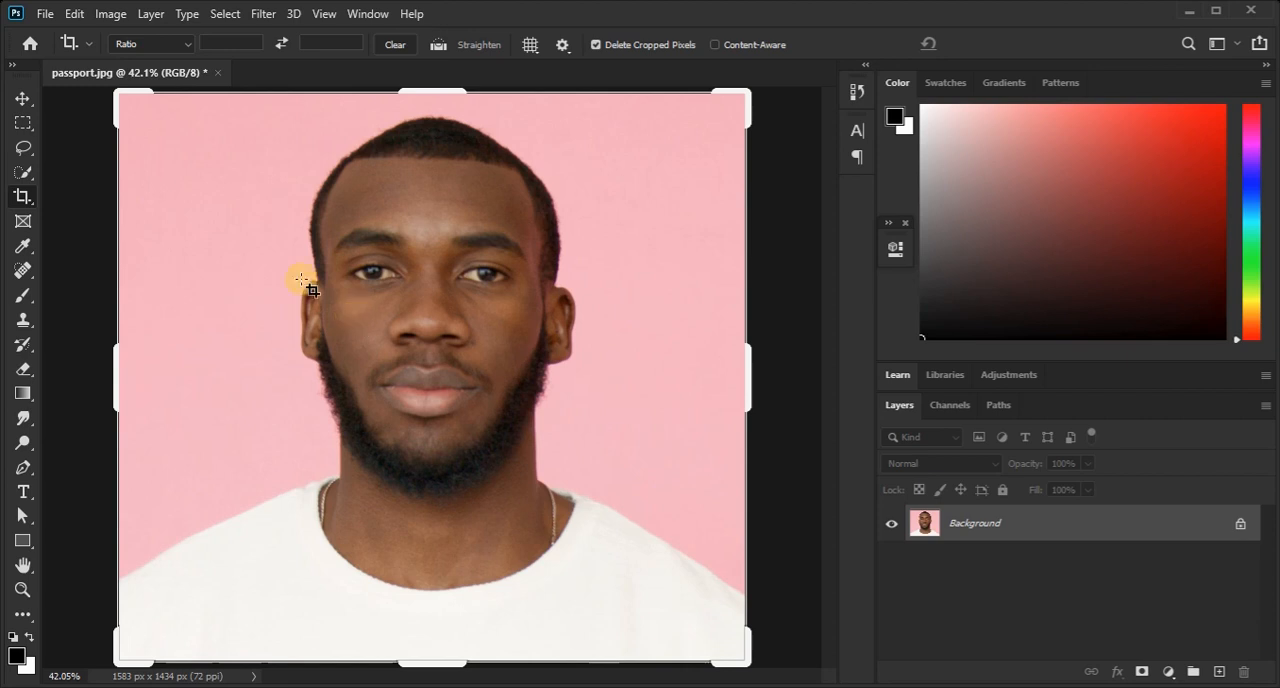
pyautogui.click(22, 98)
# Convert the portrait to grayscale with a Black & White adjustment using the Green Filter preset.
pyautogui.click(102, 14)
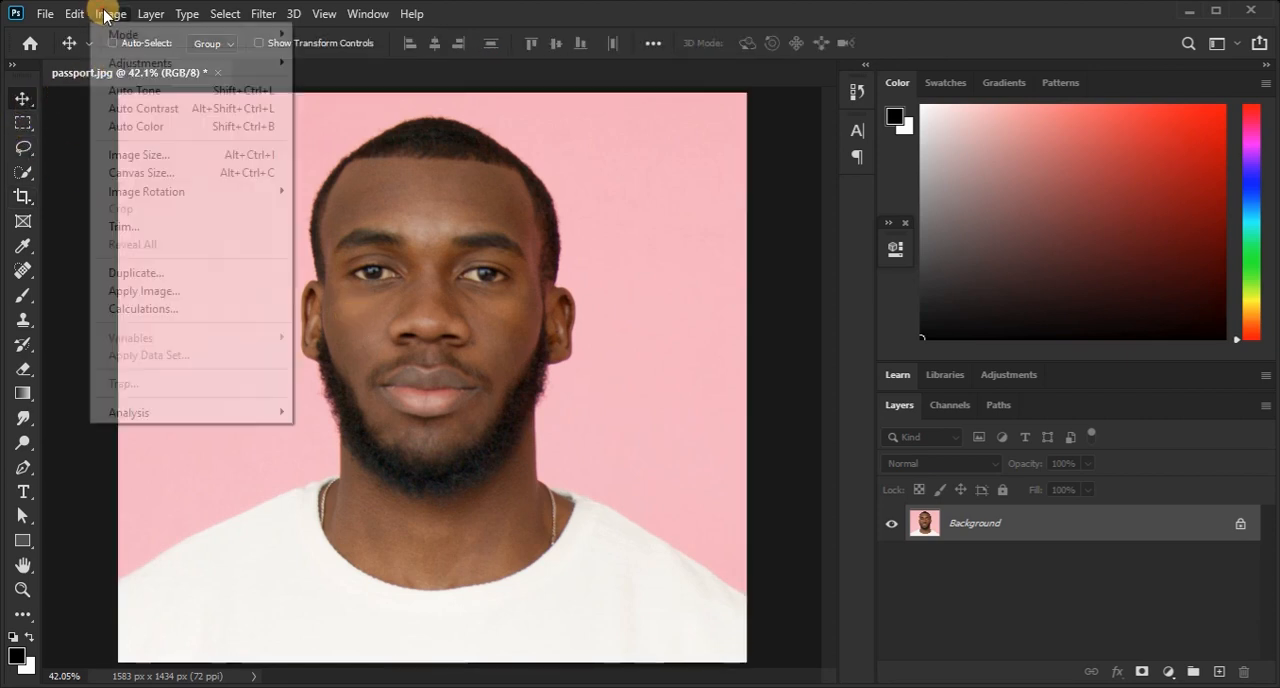
pyautogui.moveTo(130, 63)
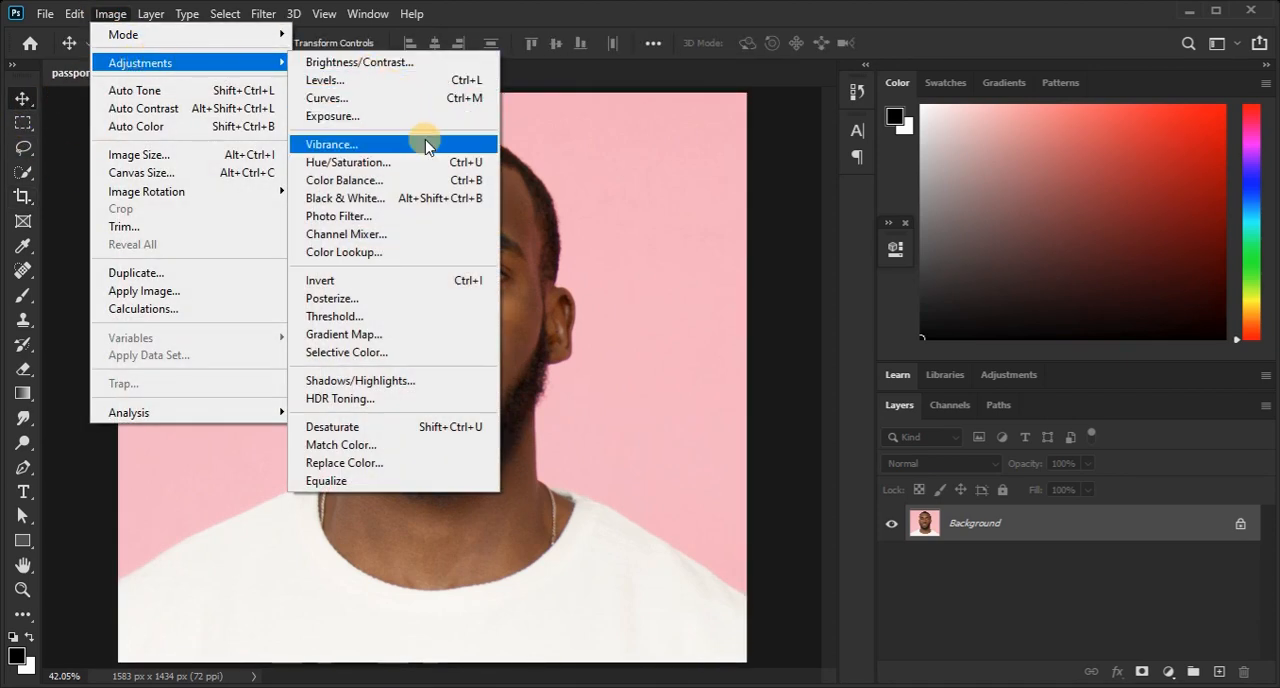
pyautogui.click(404, 199)
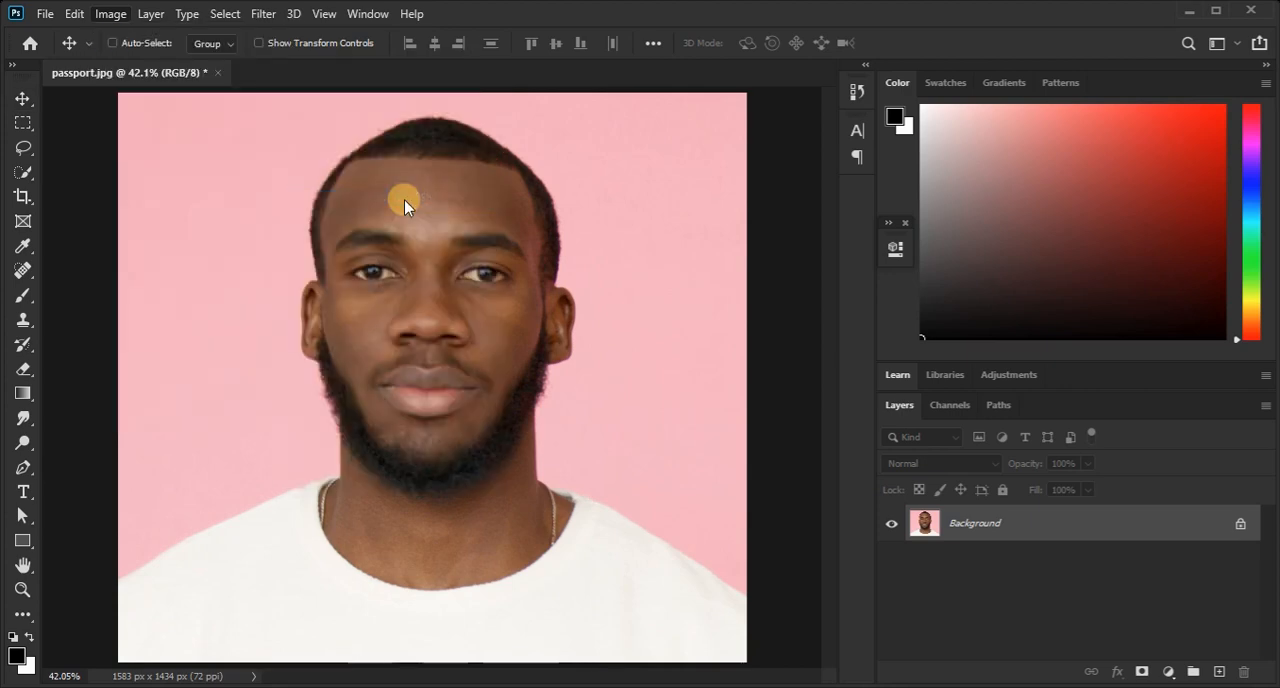
pyautogui.click(737, 114)
pyautogui.click(745, 117)
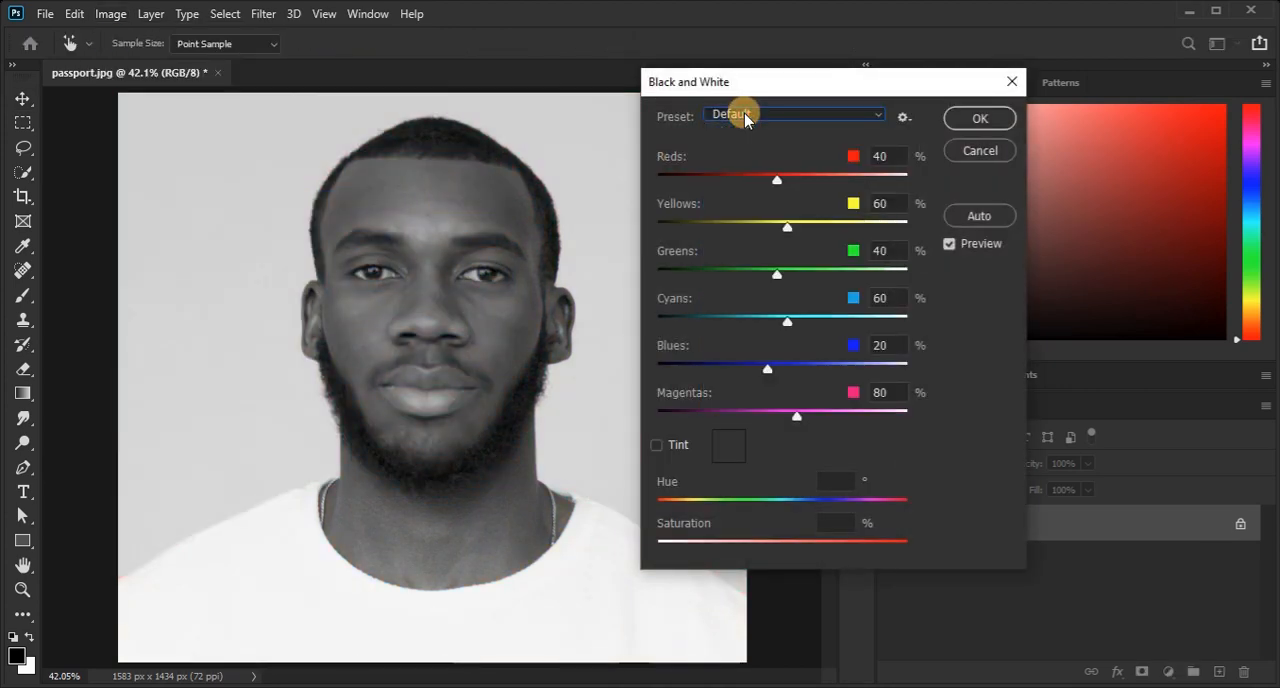
pyautogui.press('Down')
pyautogui.press('Down')
pyautogui.press('Down')
pyautogui.press('Down')
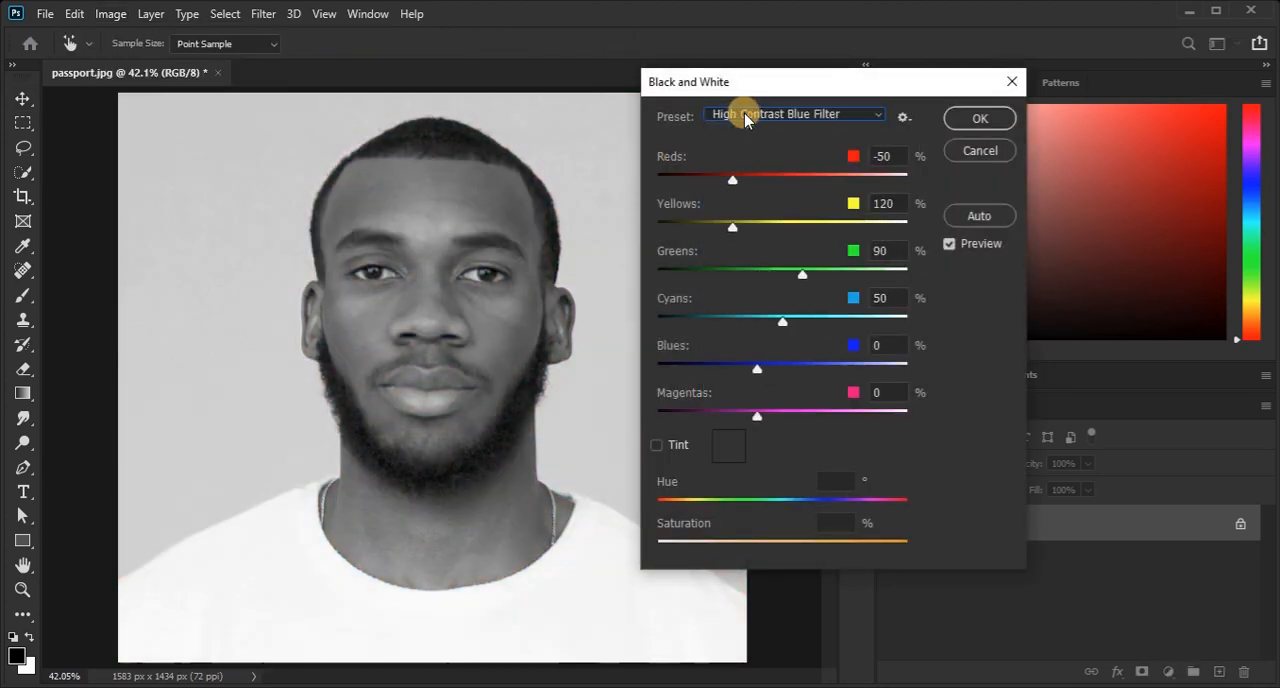
pyautogui.press('Down')
pyautogui.press('Down')
pyautogui.press('Down')
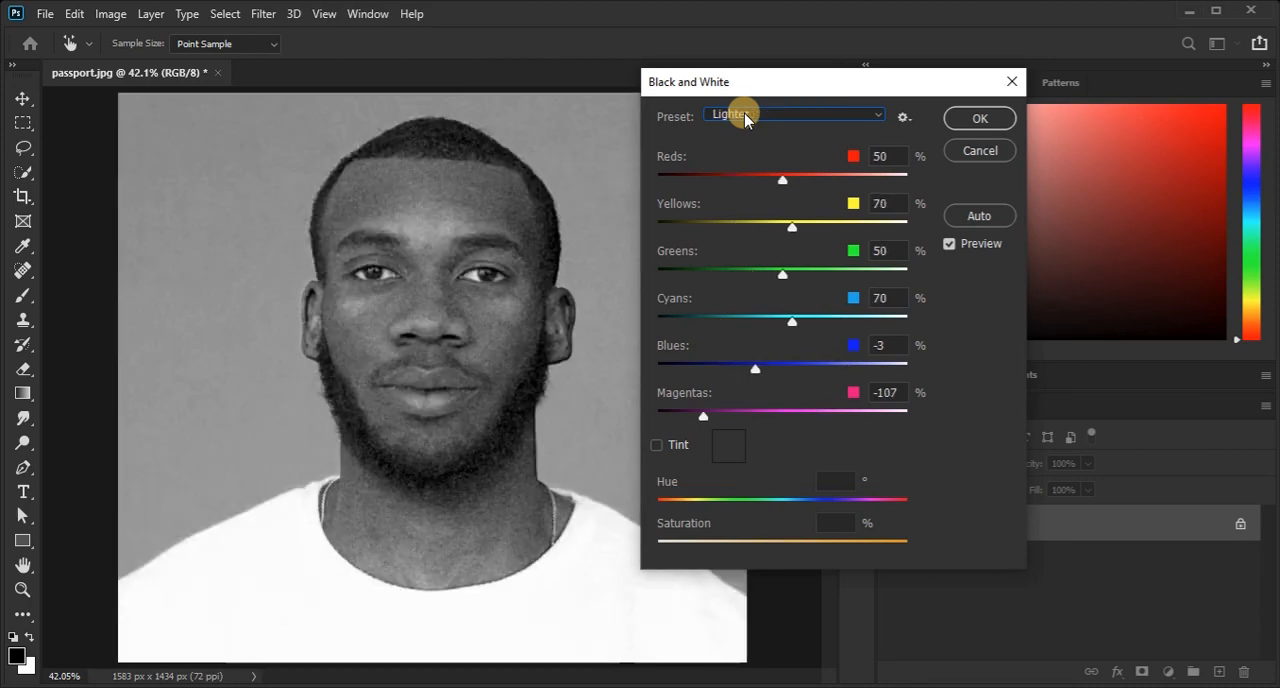
pyautogui.press('Down')
pyautogui.press('Down')
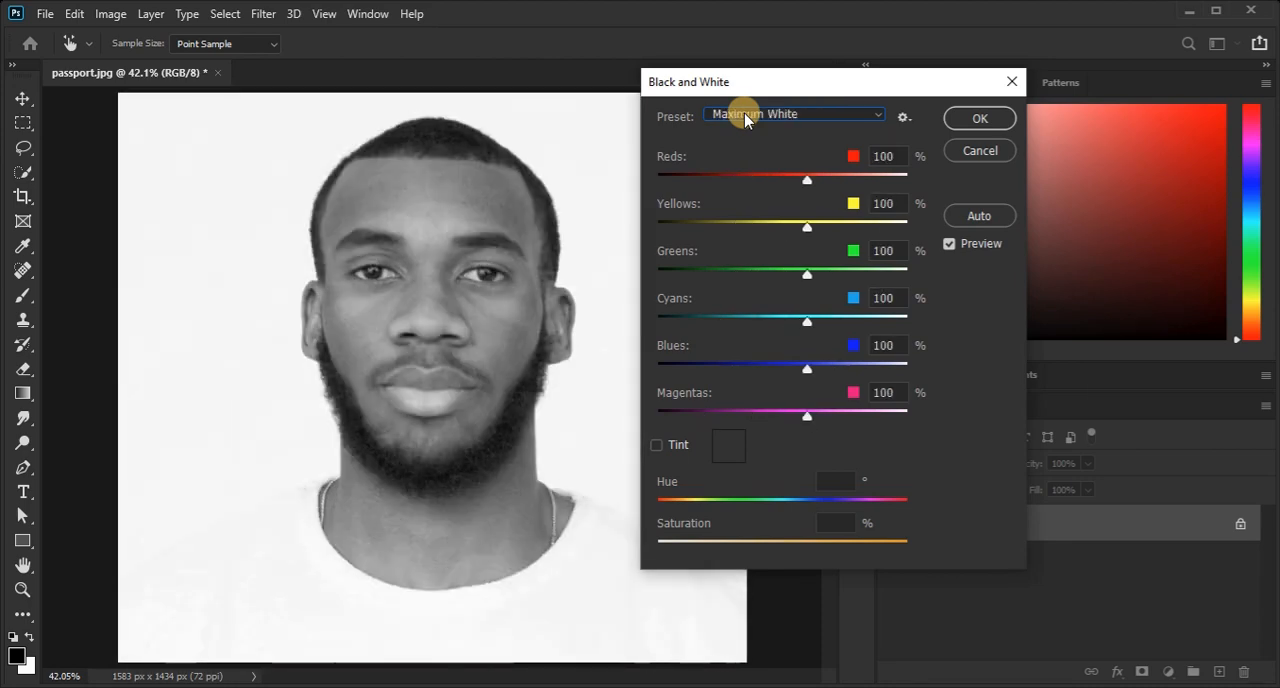
pyautogui.press('Up')
pyautogui.press('Up')
pyautogui.press('Up')
pyautogui.press('Up')
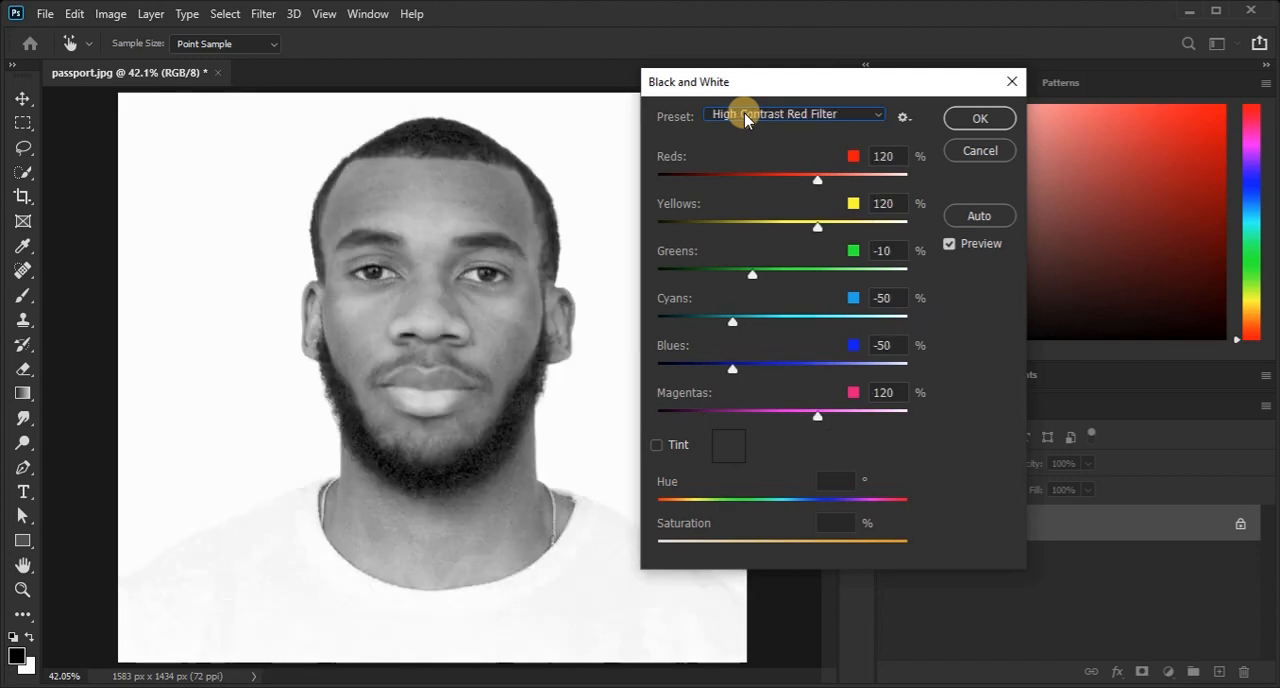
pyautogui.press('Up')
pyautogui.press('Up')
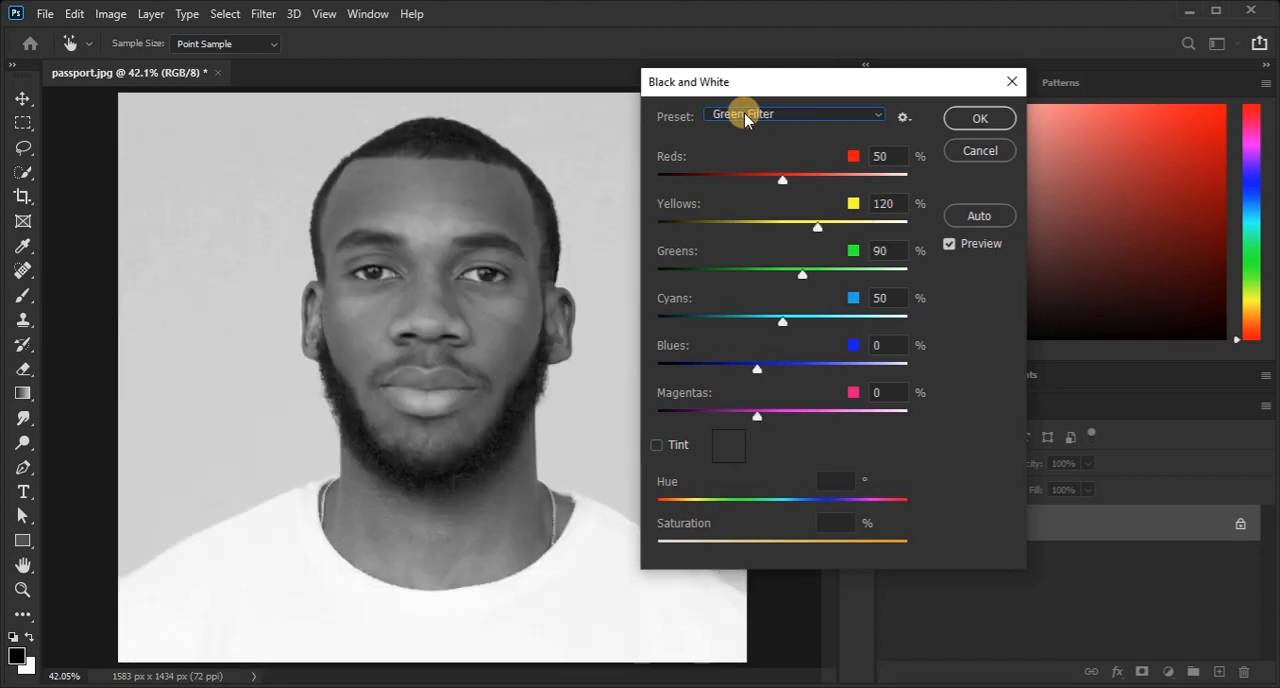
pyautogui.press('Up')
pyautogui.press('Down')
pyautogui.click(980, 118)
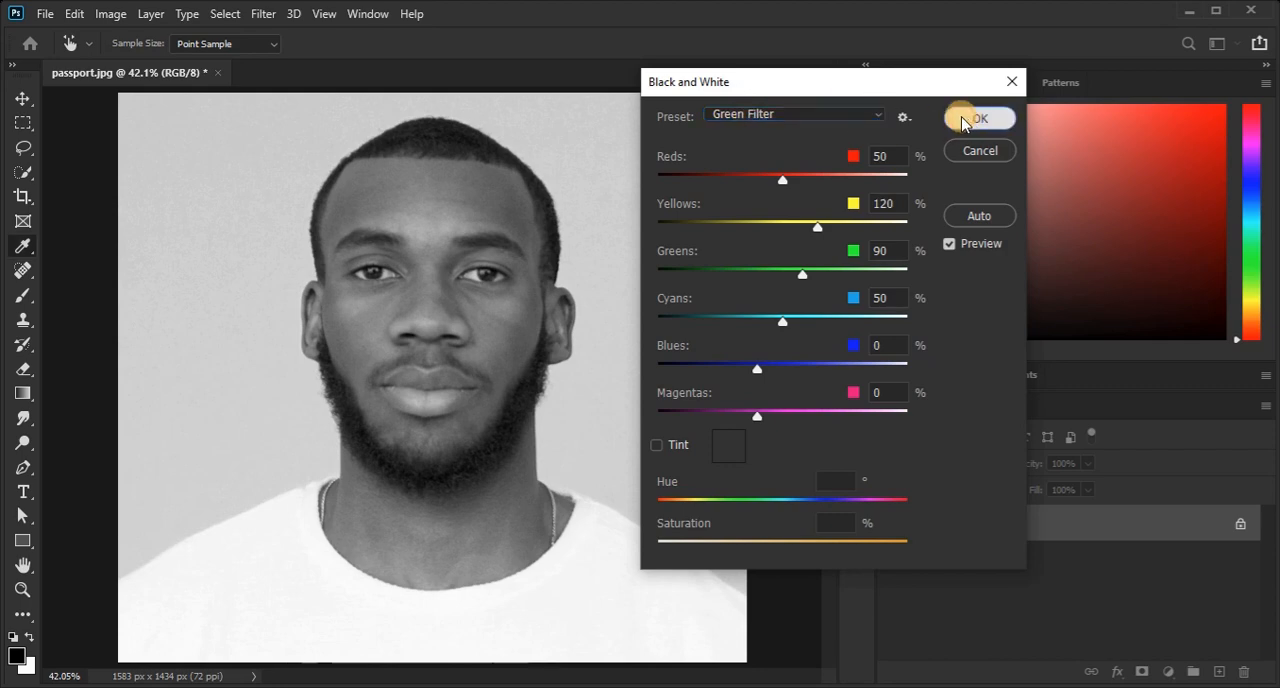
# Apply a Levels adjustment to the portrait with the white input level at 247 and a slightly raised black input level.
pyautogui.click(110, 18)
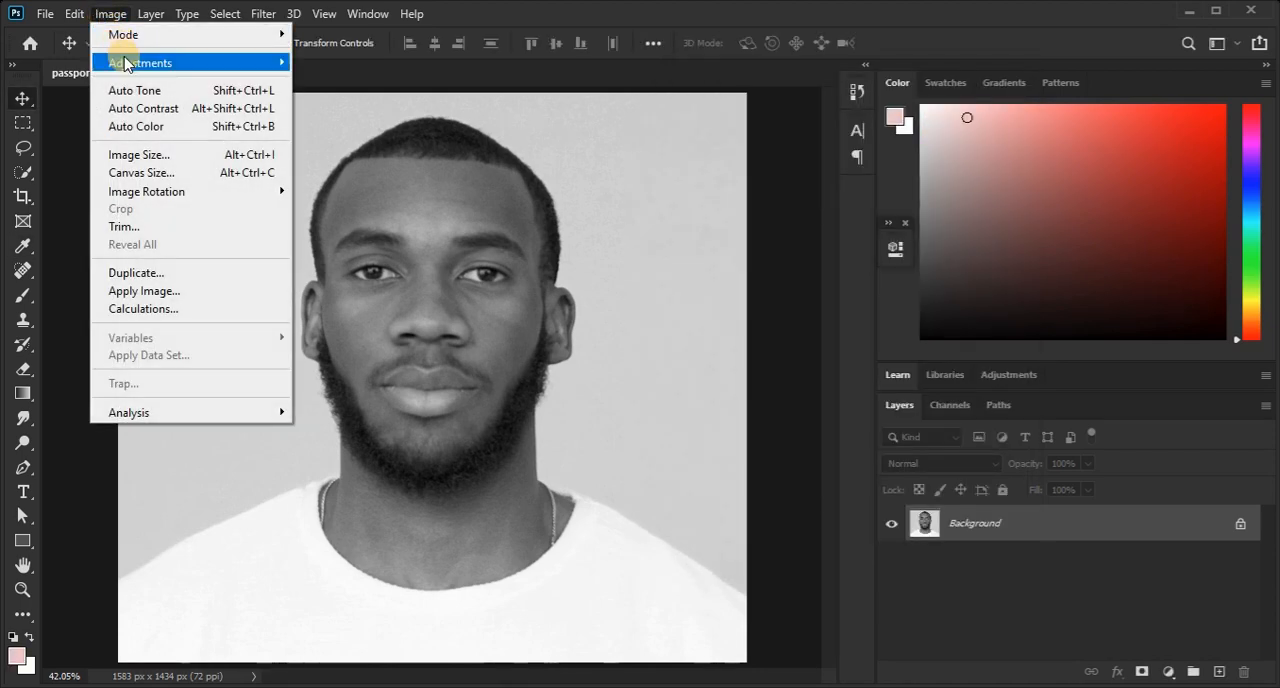
pyautogui.moveTo(125, 60)
pyautogui.click(389, 82)
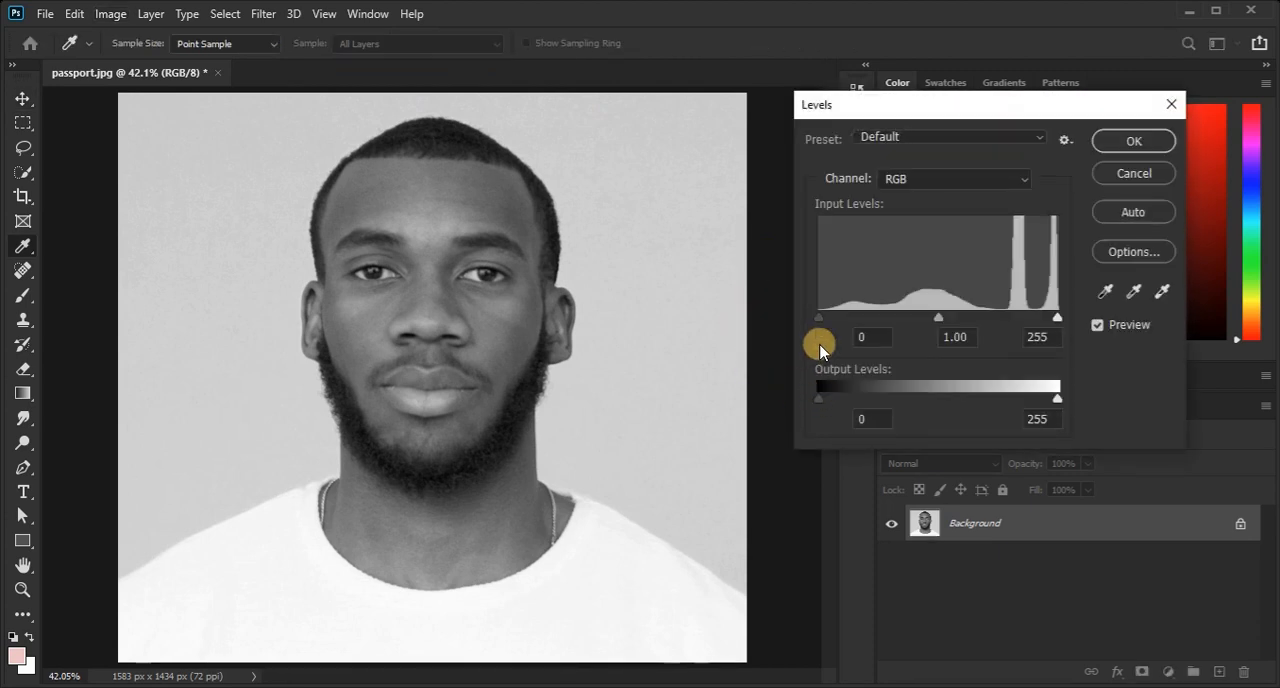
pyautogui.moveTo(1057, 318); pyautogui.dragTo(1049, 318)
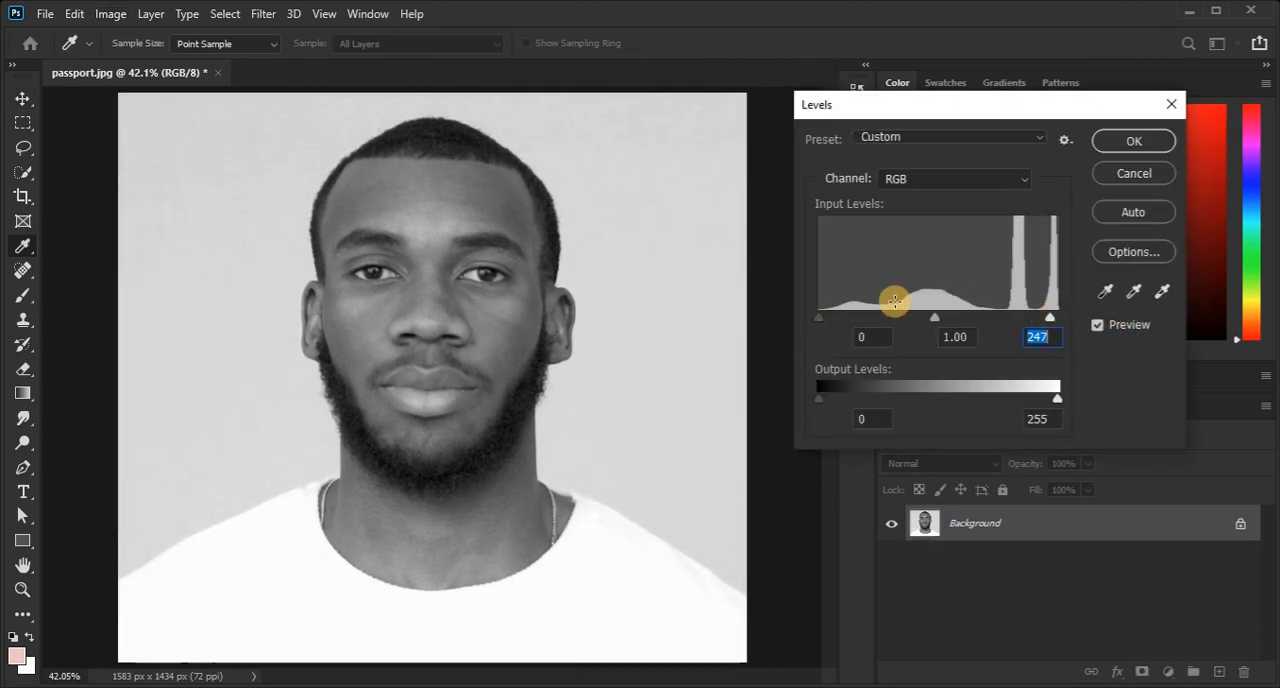
pyautogui.moveTo(815, 320); pyautogui.dragTo(838, 325)
pyautogui.click(1130, 140)
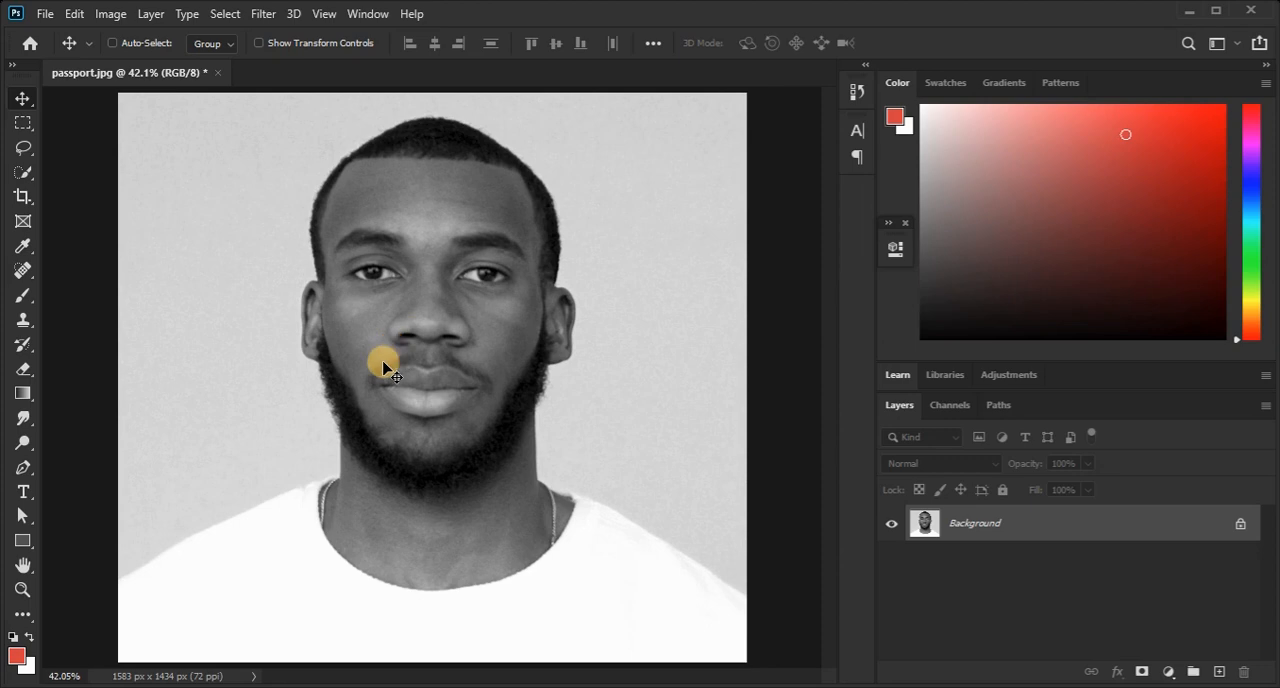
# Select the man's shirt, neck, face and hair with the Quick Selection tool, excluding the grey backdrop.
pyautogui.click(23, 172)
pyautogui.moveTo(163, 597); pyautogui.dragTo(731, 623)
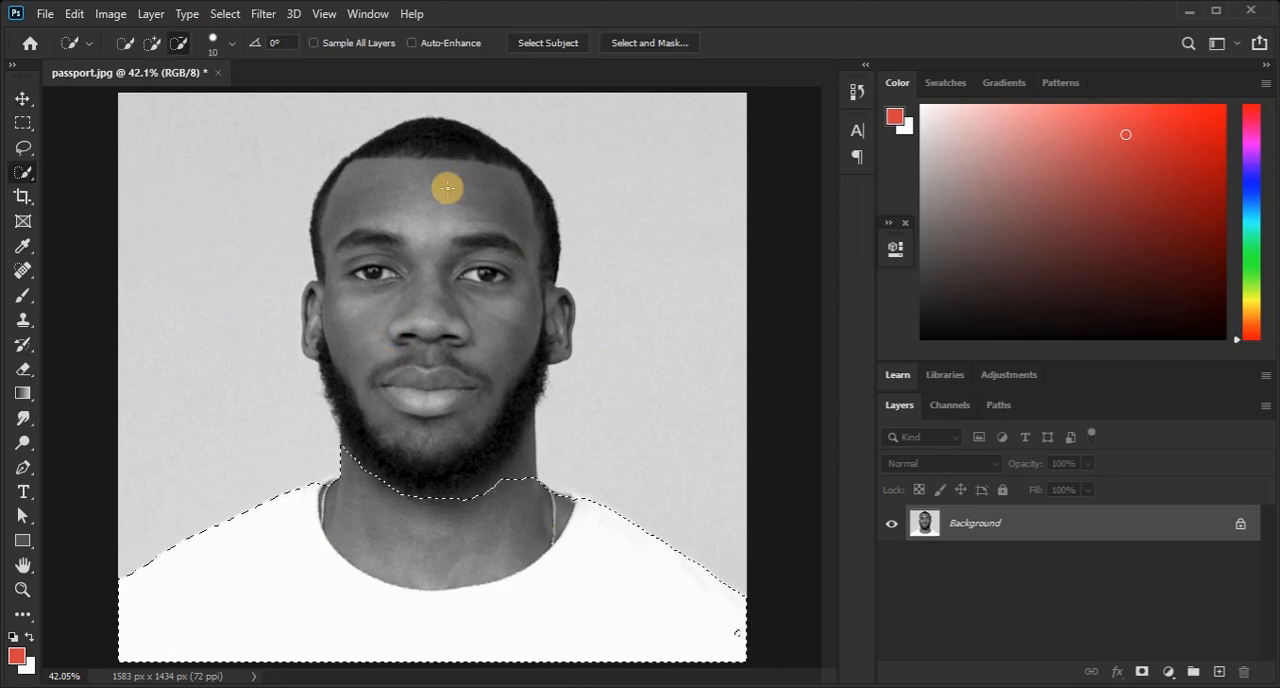
pyautogui.click(155, 42)
pyautogui.moveTo(430, 390)
pyautogui.mouseDown()
pyautogui.moveTo(466, 134)
pyautogui.moveTo(386, 209)
pyautogui.moveTo(348, 457)
pyautogui.moveTo(443, 106)
pyautogui.moveTo(511, 103)
pyautogui.moveTo(429, 146)
pyautogui.moveTo(413, 321)
pyautogui.moveTo(423, 274)
pyautogui.moveTo(349, 194)
pyautogui.moveTo(420, 277)
pyautogui.moveTo(400, 211)
pyautogui.moveTo(343, 186)
pyautogui.mouseUp()
pyautogui.press('l')
pyautogui.press('w')
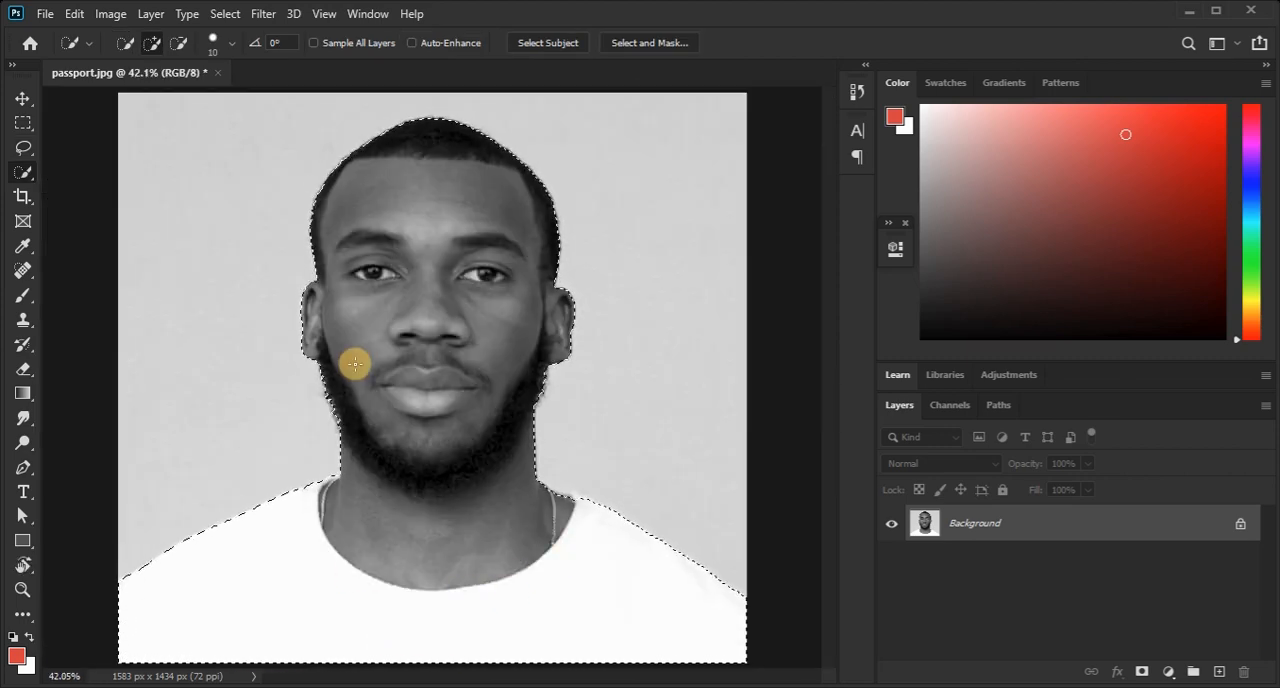
# Copy the selected man onto a layer of his own with Layer Via Copy.
pyautogui.click(151, 14)
pyautogui.moveTo(195, 28)
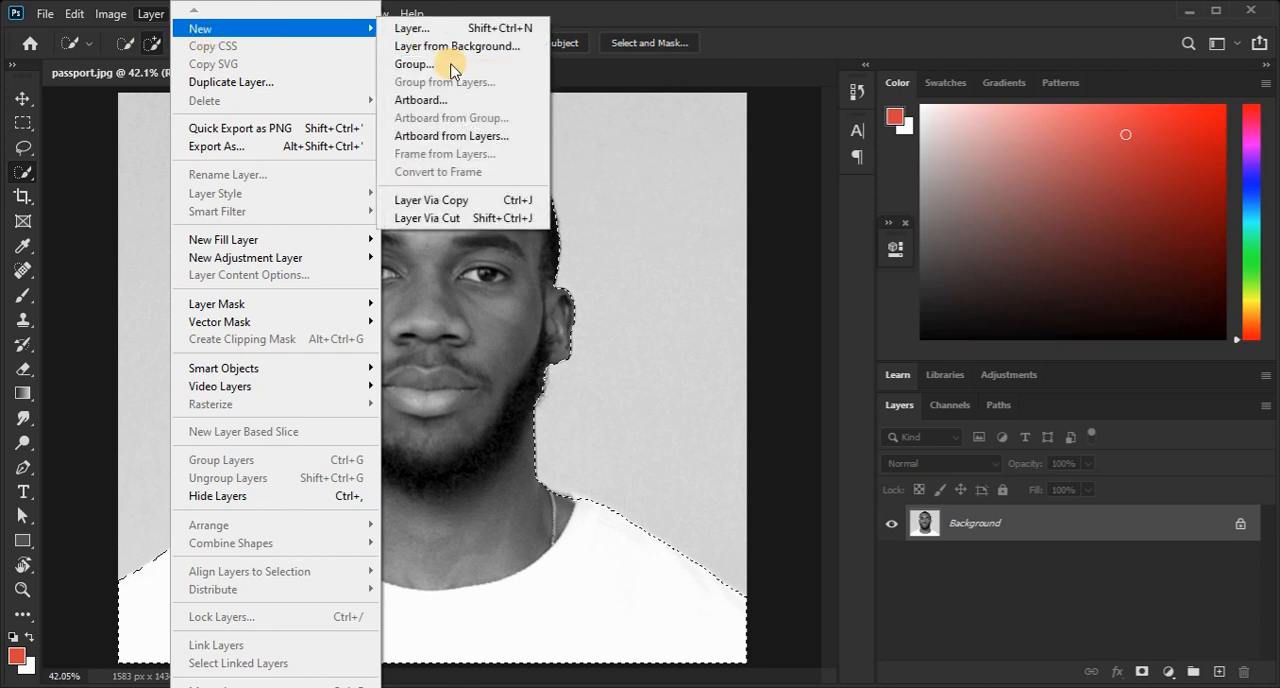
pyautogui.click(467, 201)
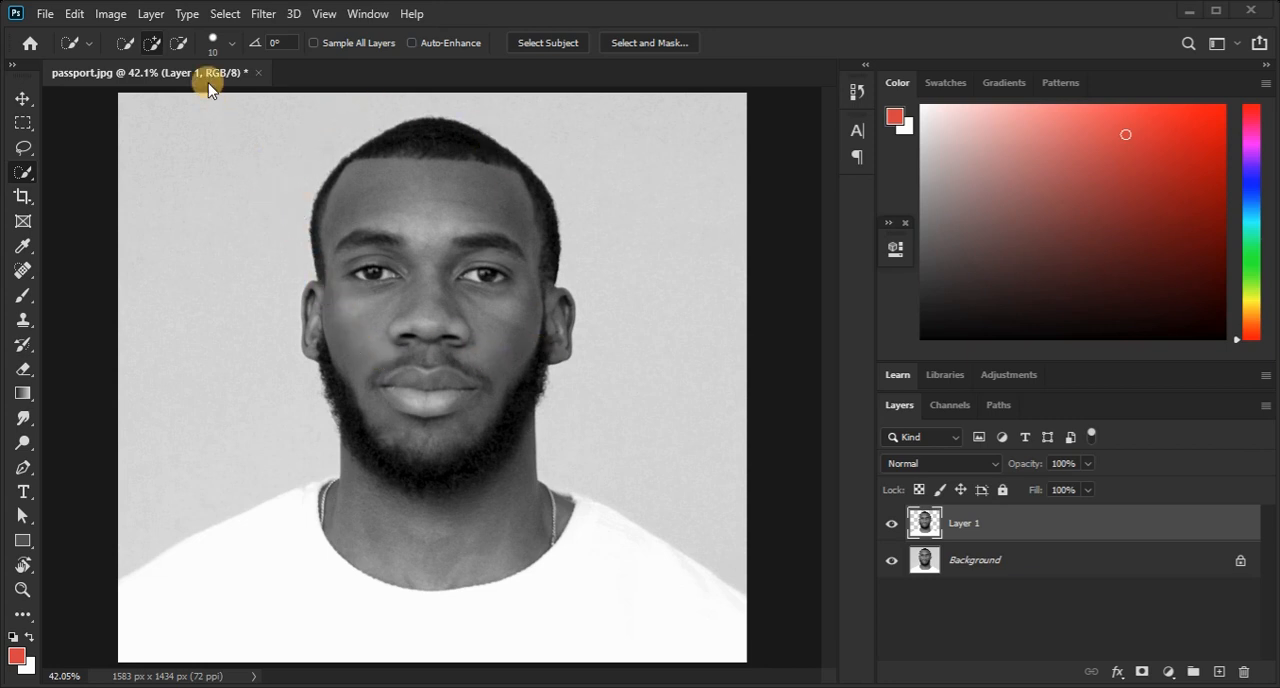
# Add a new layer above the man's cutout and fill it with black at Normal mode and 100% opacity.
pyautogui.click(151, 14)
pyautogui.moveTo(195, 28)
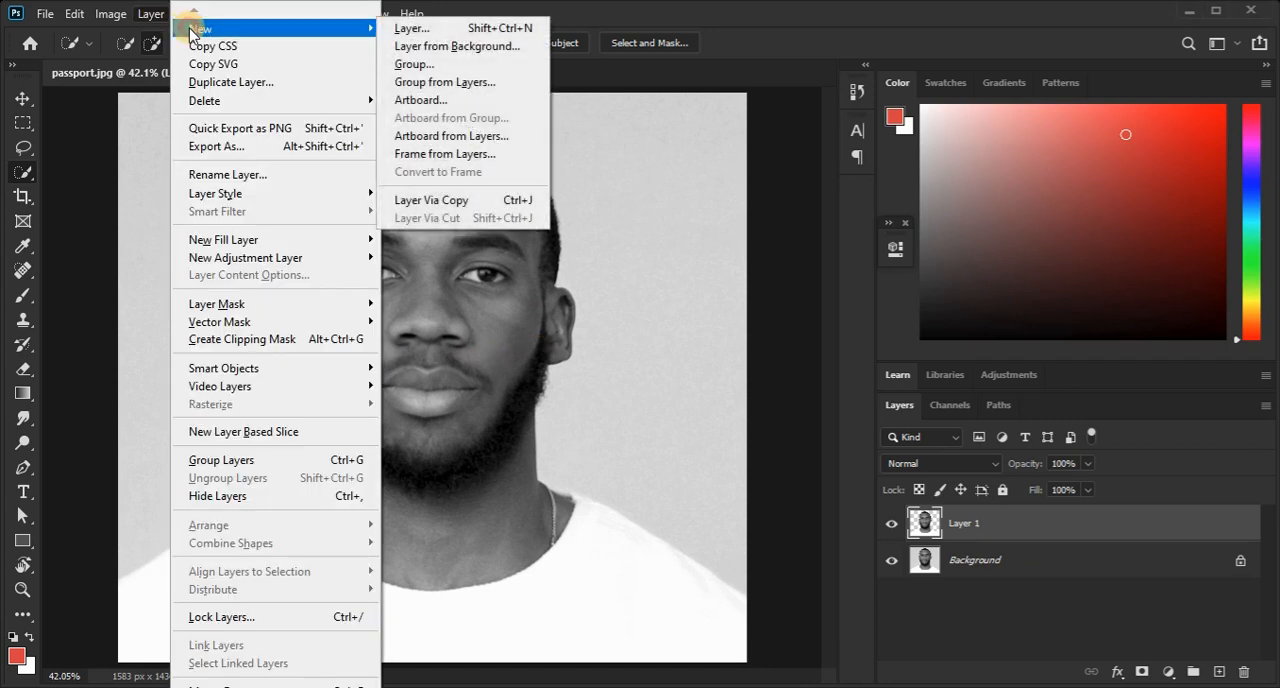
pyautogui.click(412, 28)
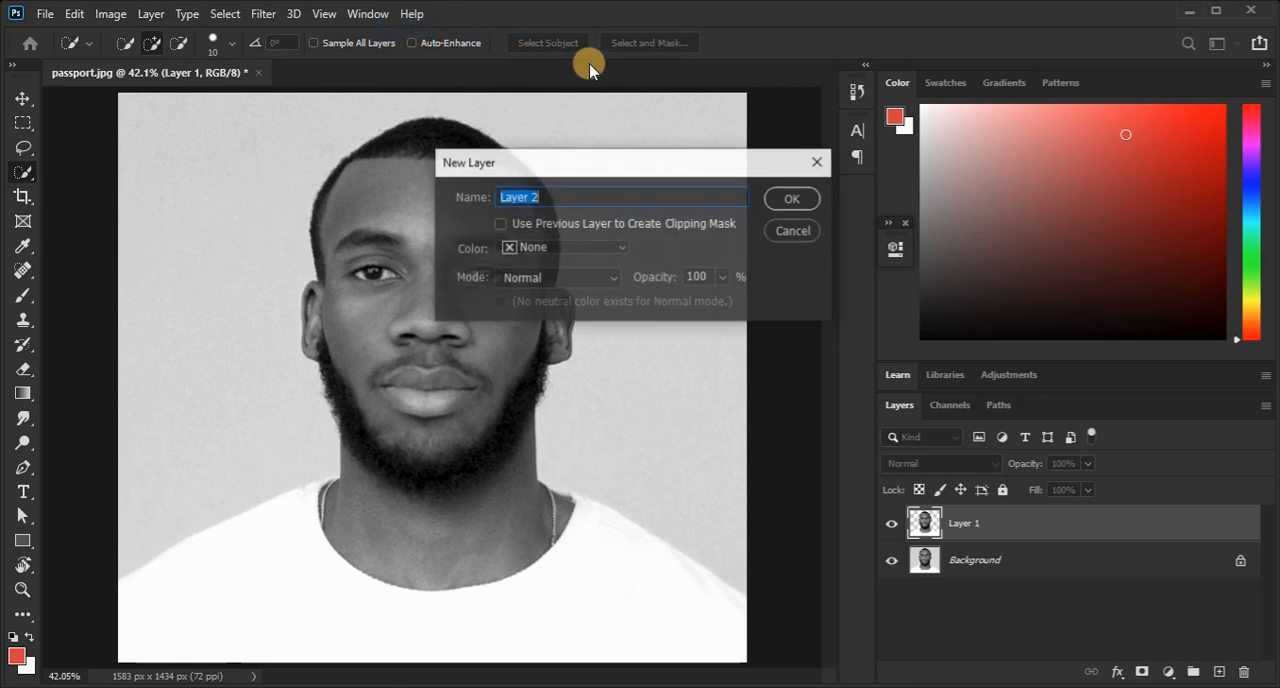
pyautogui.click(795, 199)
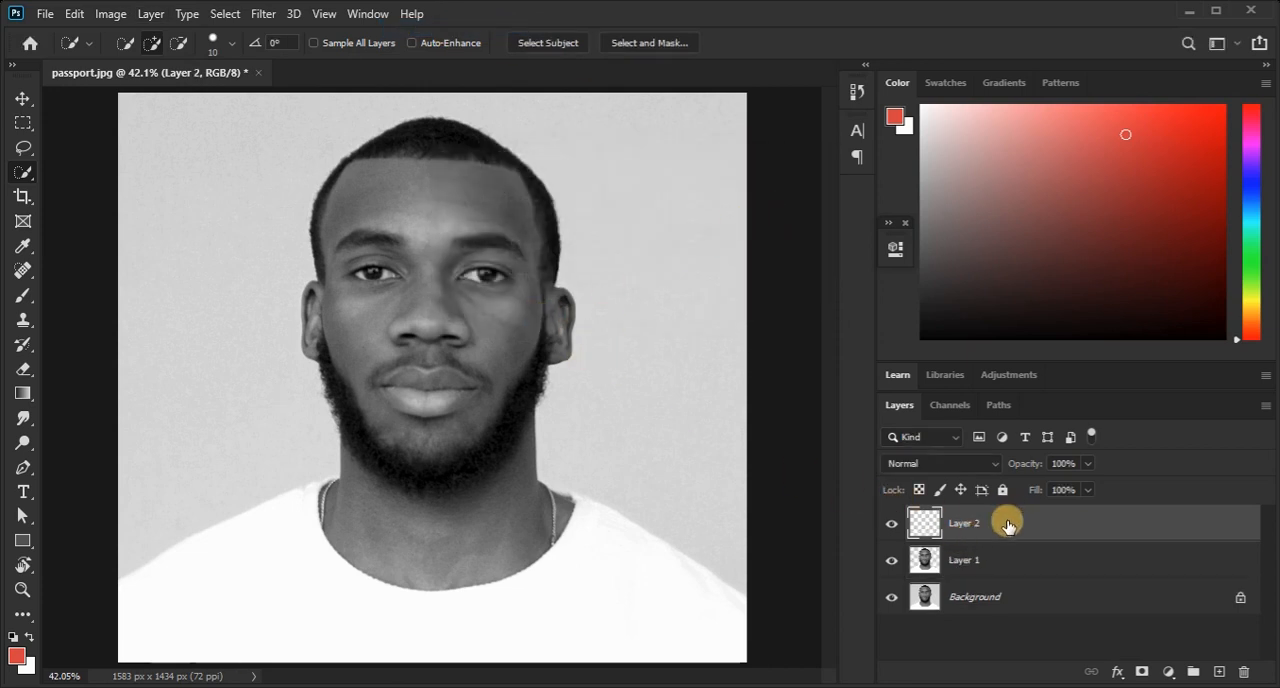
pyautogui.click(73, 22)
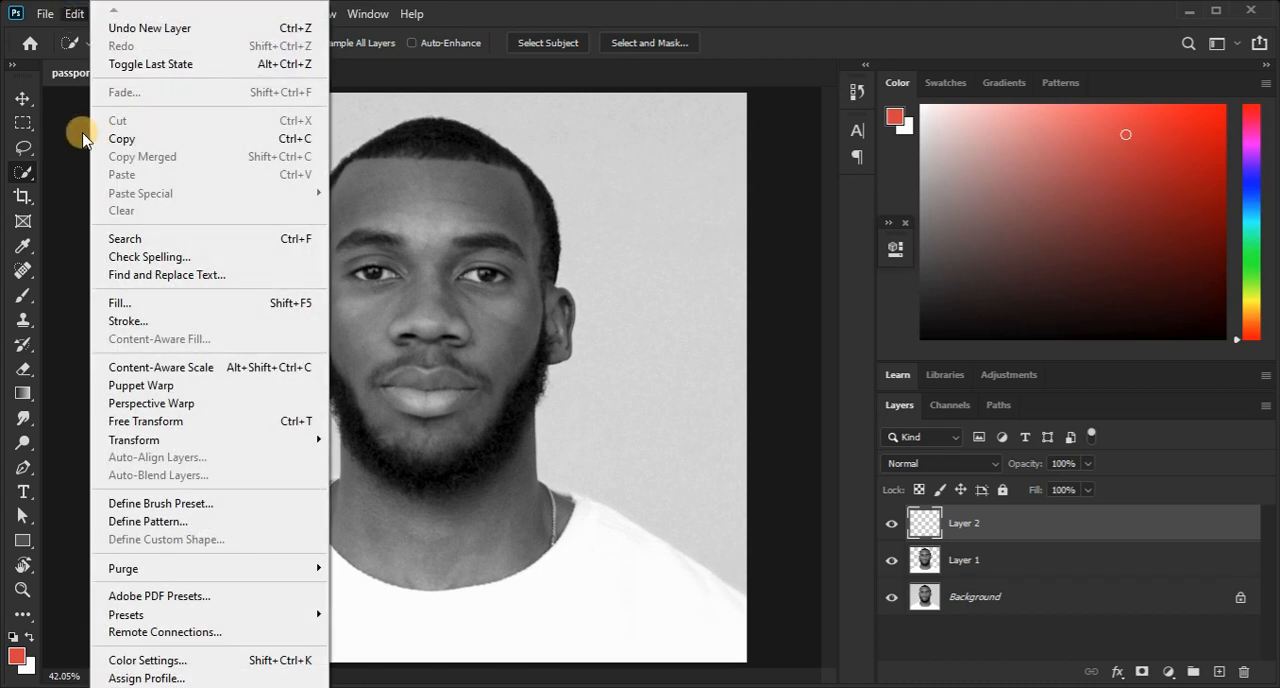
pyautogui.click(112, 295)
pyautogui.click(608, 166)
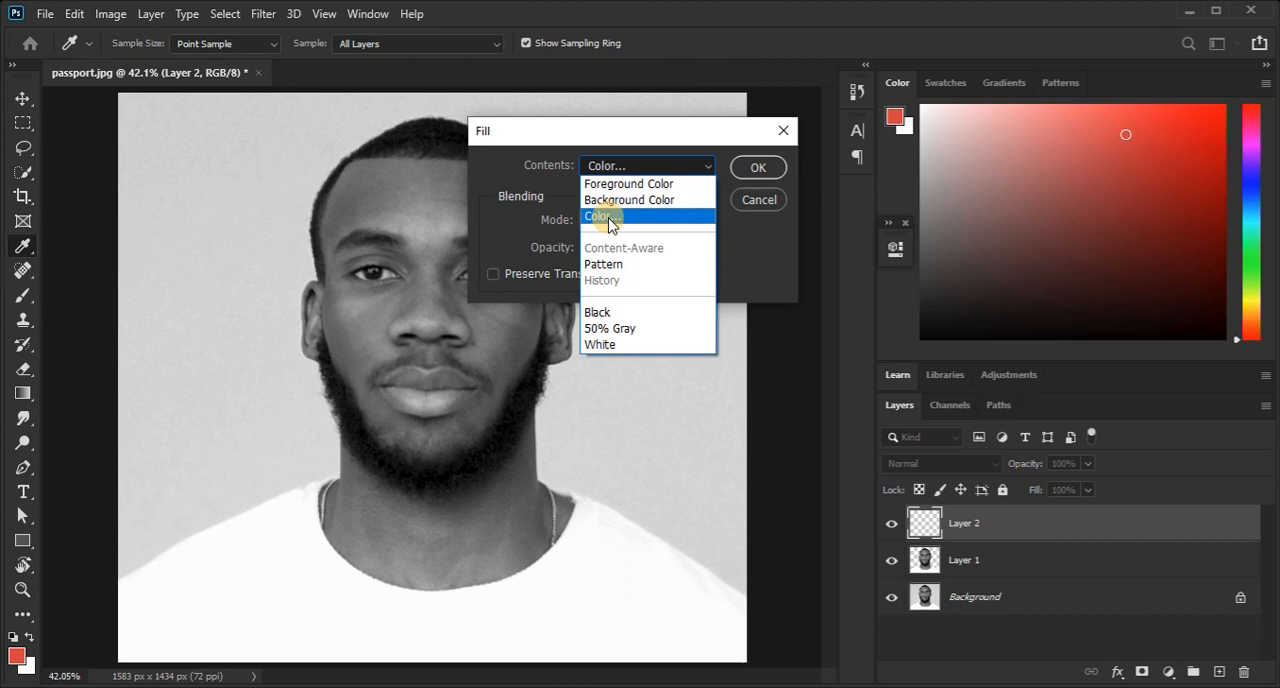
pyautogui.click(605, 314)
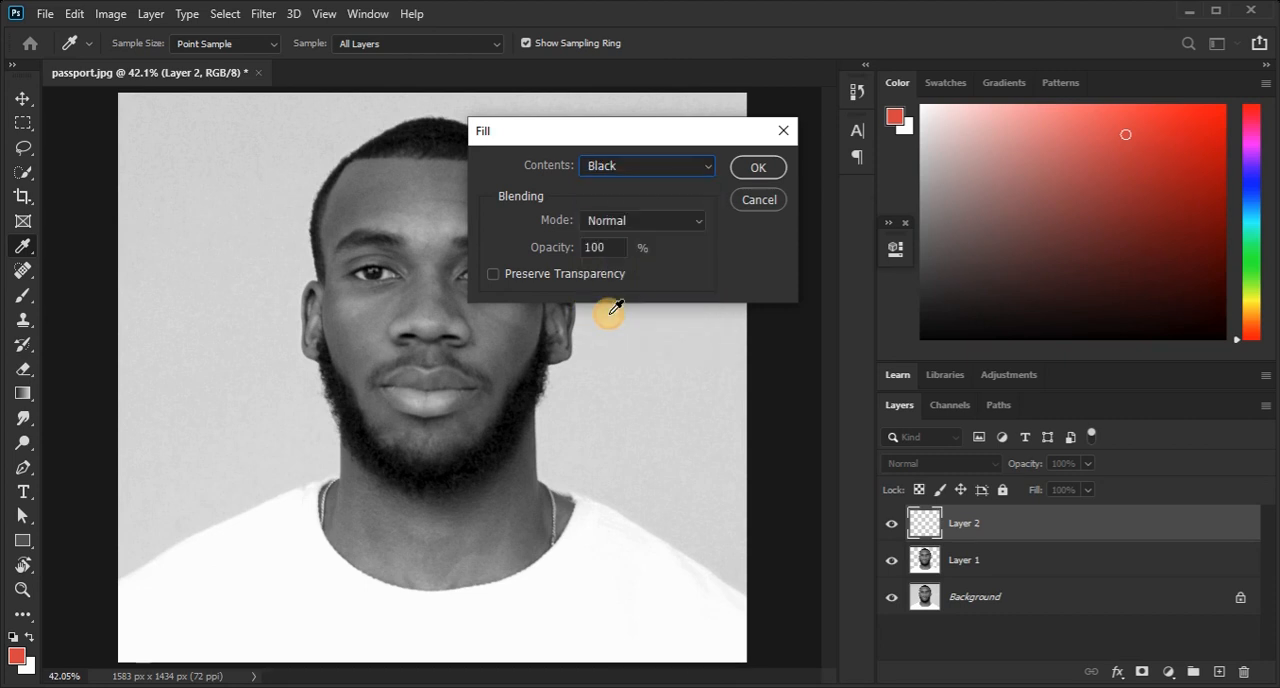
pyautogui.click(762, 168)
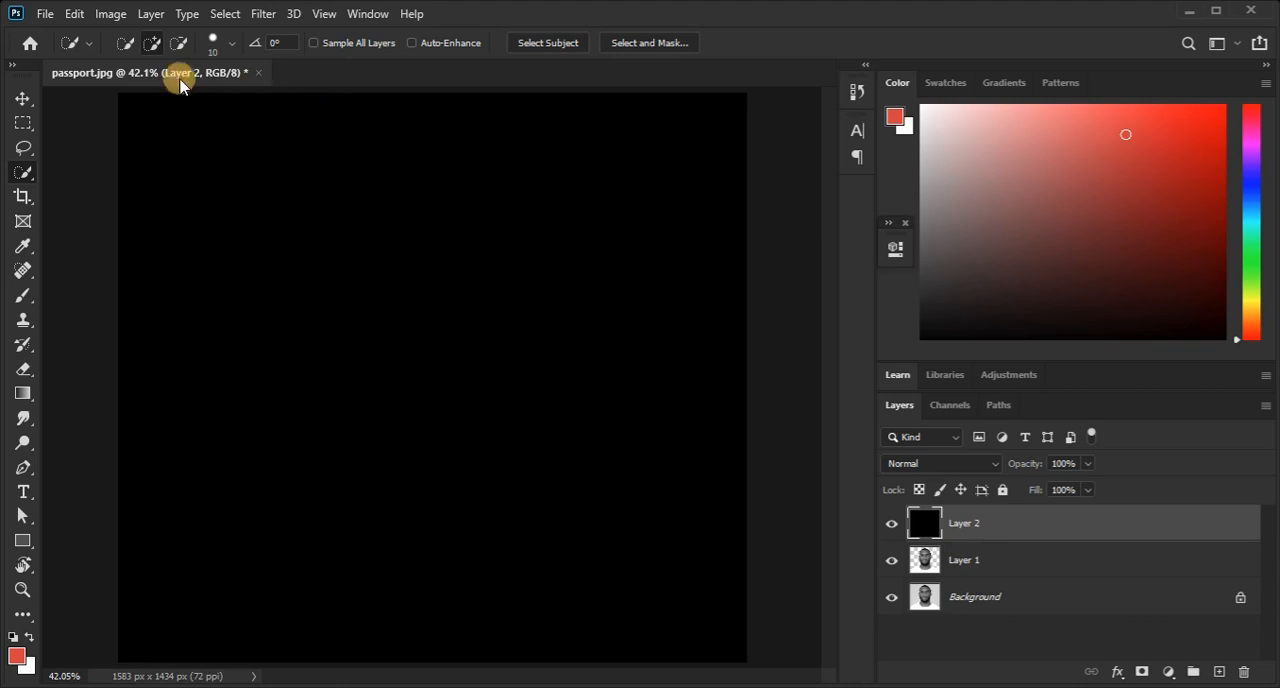
# Send the black layer one level backward so it sits between the man's cutout and the Background.
pyautogui.press('v')
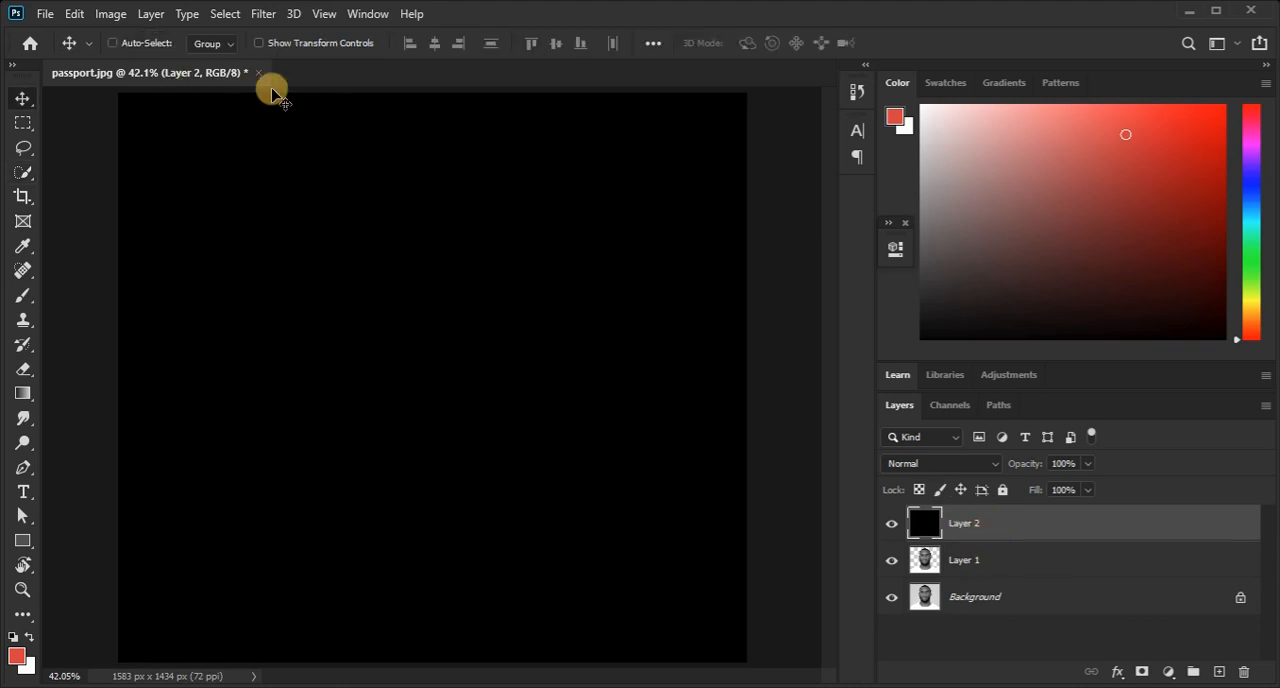
pyautogui.click(150, 14)
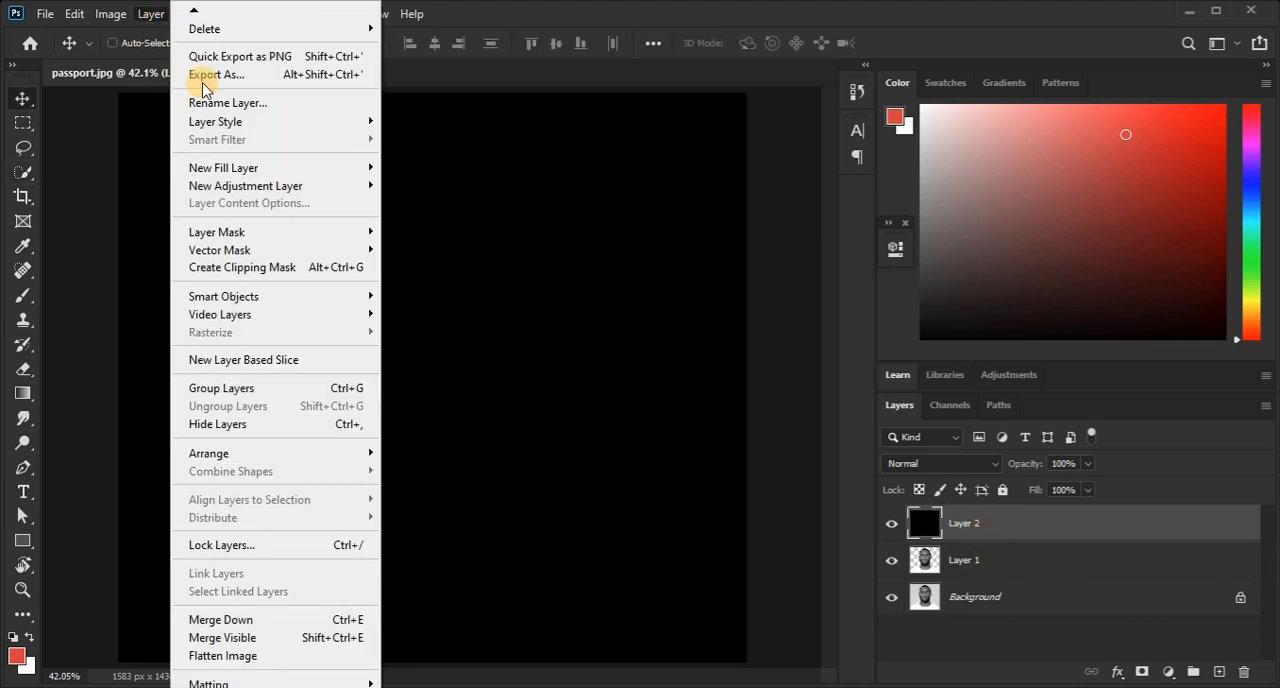
pyautogui.moveTo(263, 452)
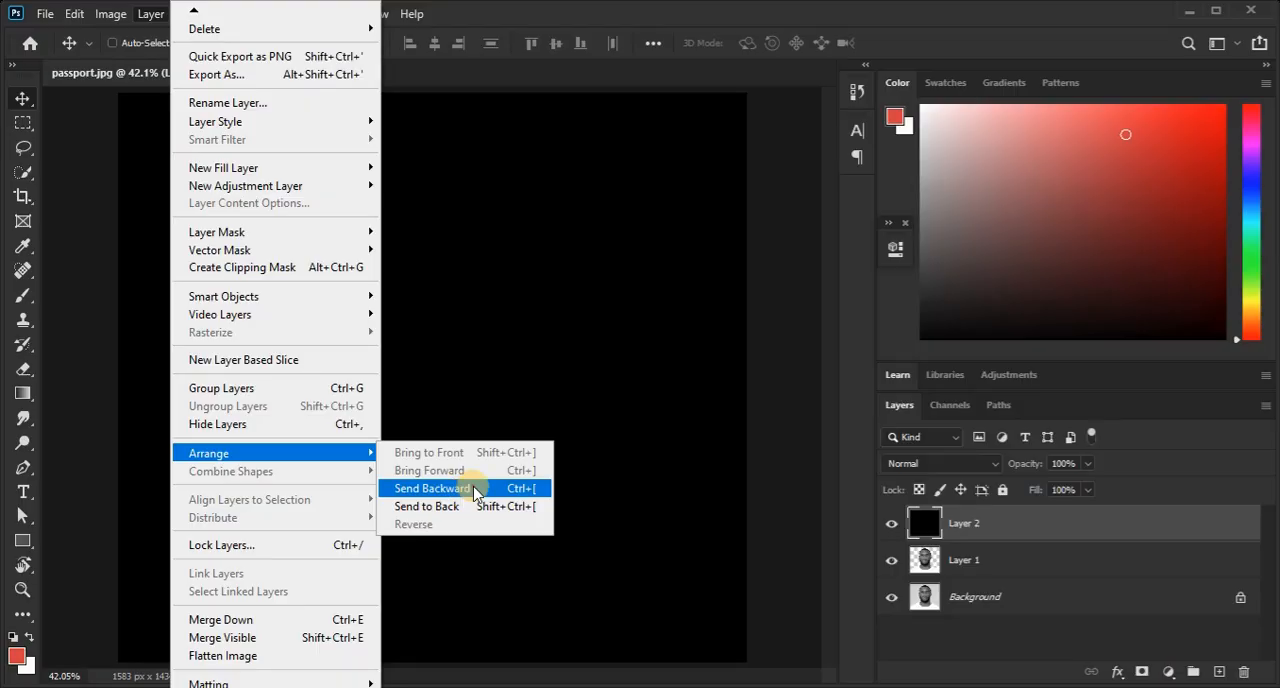
pyautogui.click(476, 494)
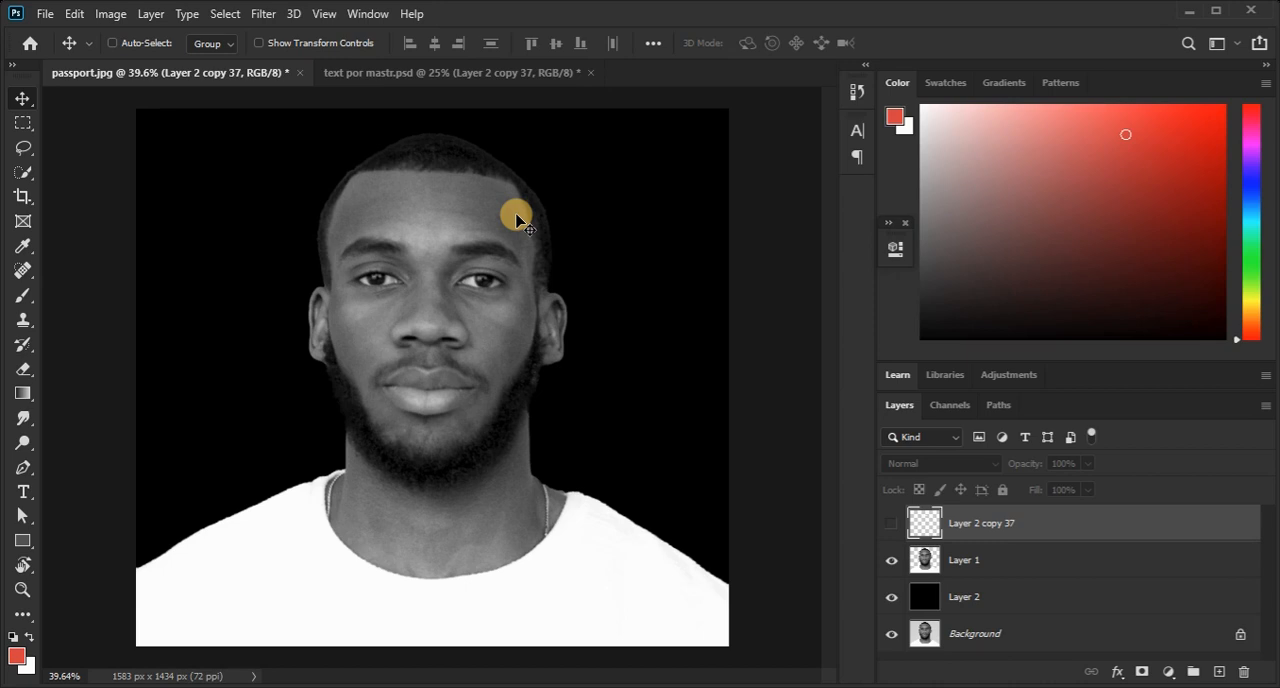
# Show the Layer 2 copy 37 text layer over the man's forehead and select it on the canvas.
pyautogui.click(891, 523)
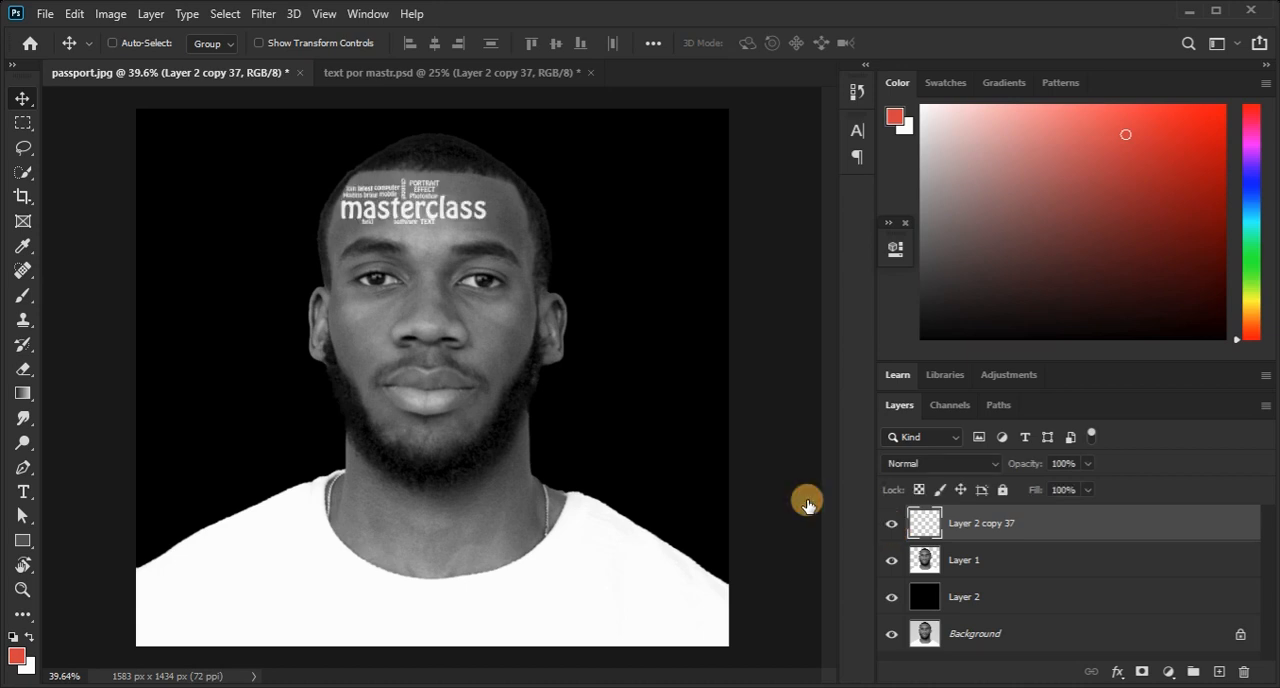
pyautogui.rightClick(420, 208)
pyautogui.click(428, 208)
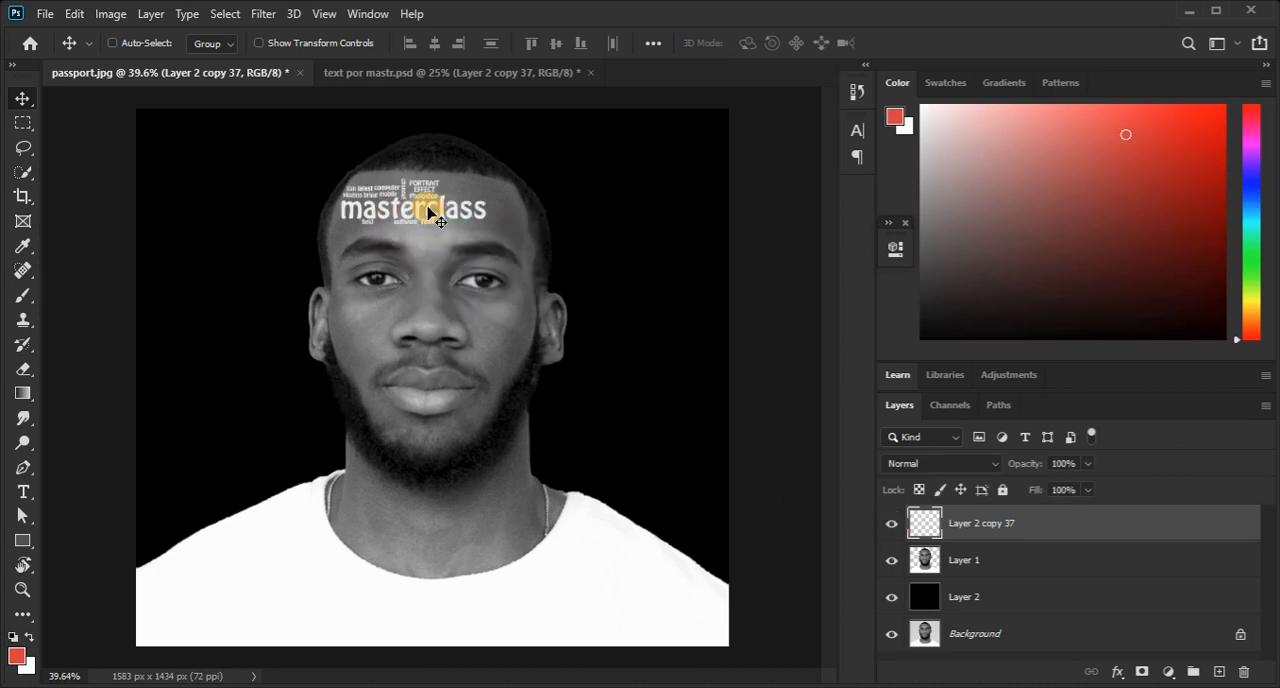
# Move the masterclass lettering down so it sits across the man's eyebrows, just above his eyes.
pyautogui.moveTo(429, 210); pyautogui.dragTo(438, 248)
pyautogui.scroll(3, 430, 245)
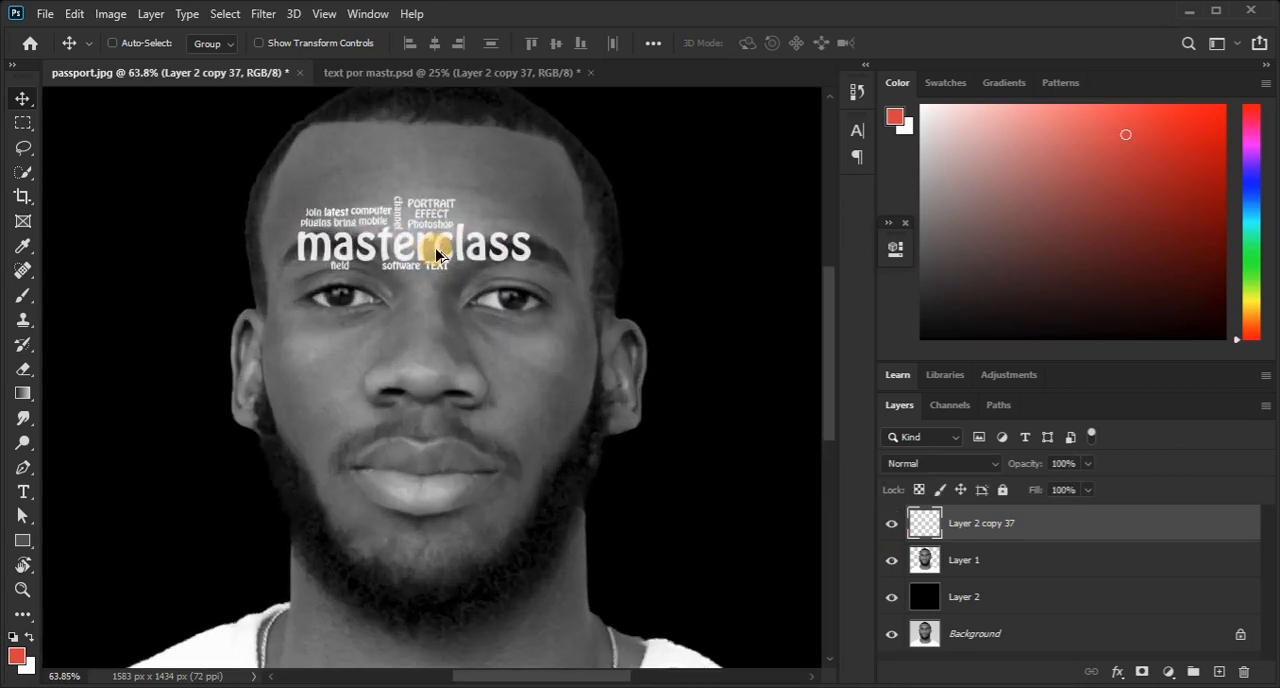
pyautogui.scroll(-4, 437, 251)
pyautogui.scroll(5, 437, 249)
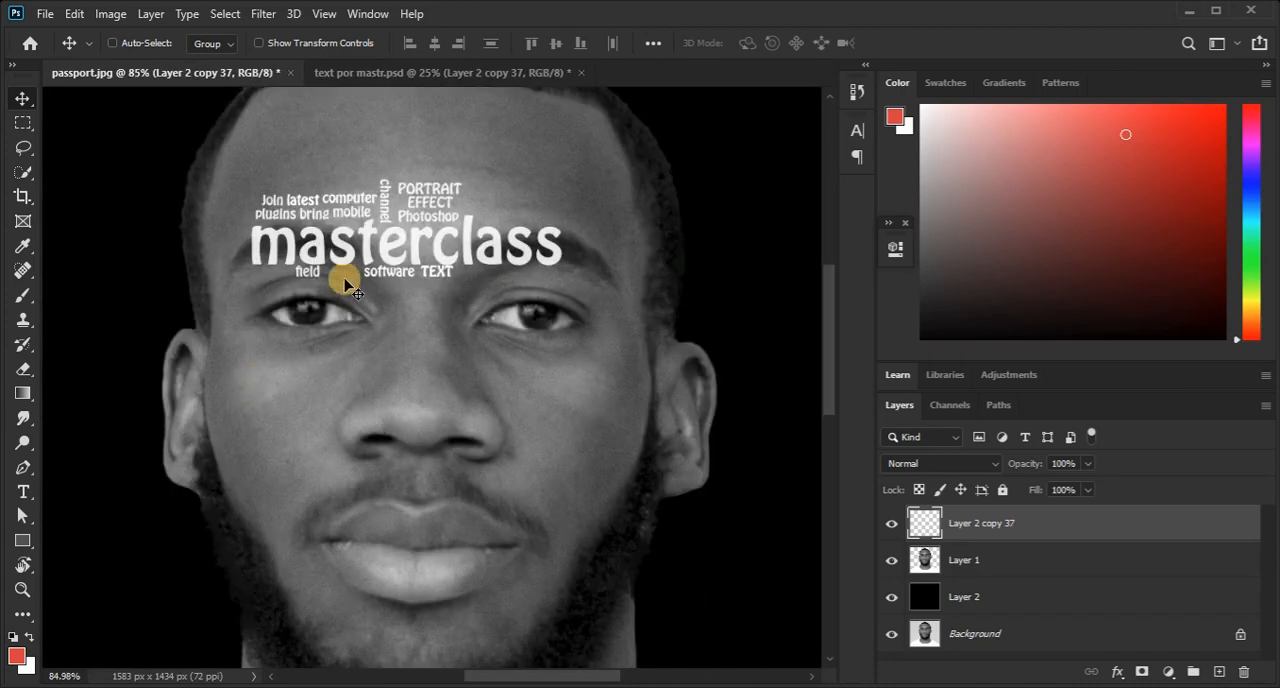
# Add a drop shadow to the lettering layer with 81% opacity, 165° angle, 4 px distance and 4 px size.
pyautogui.click(145, 16)
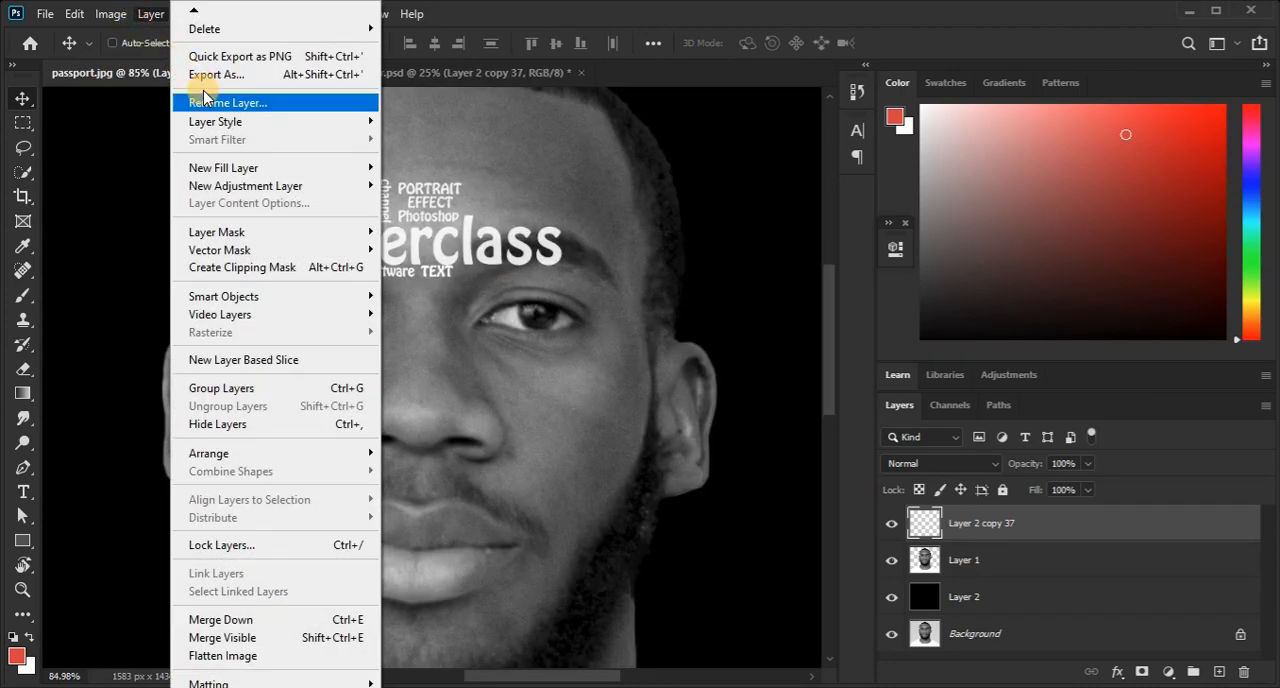
pyautogui.moveTo(214, 122)
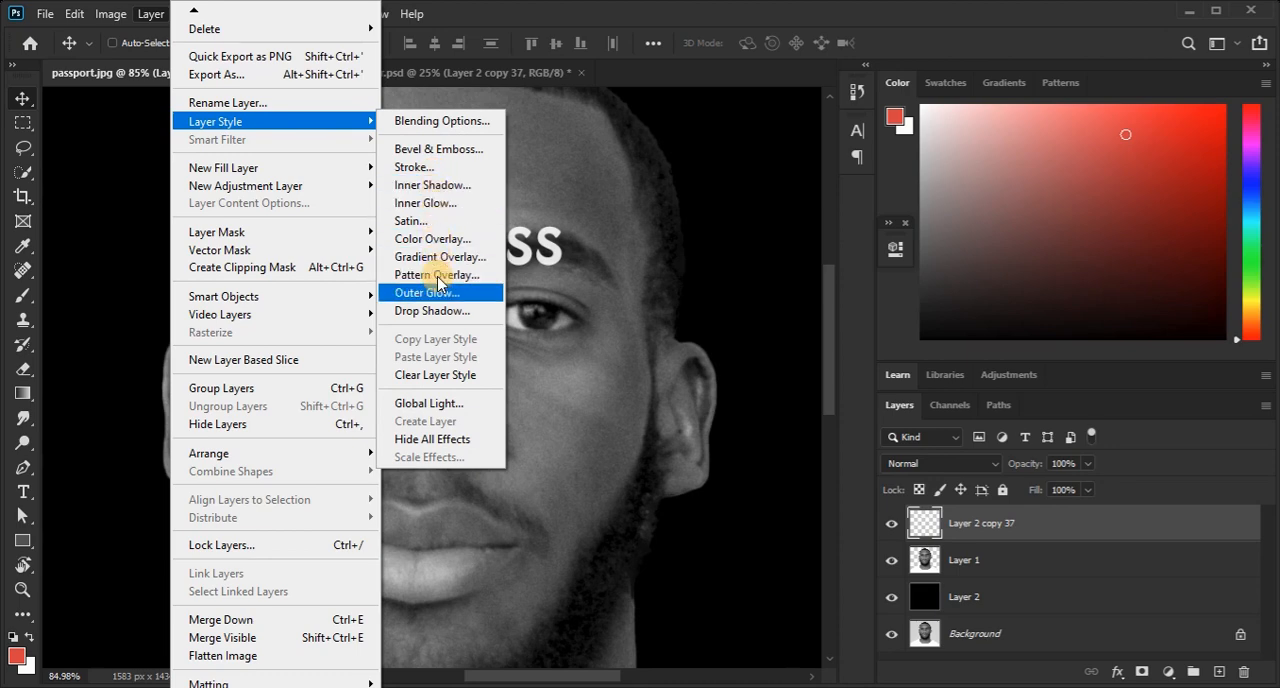
pyautogui.click(447, 311)
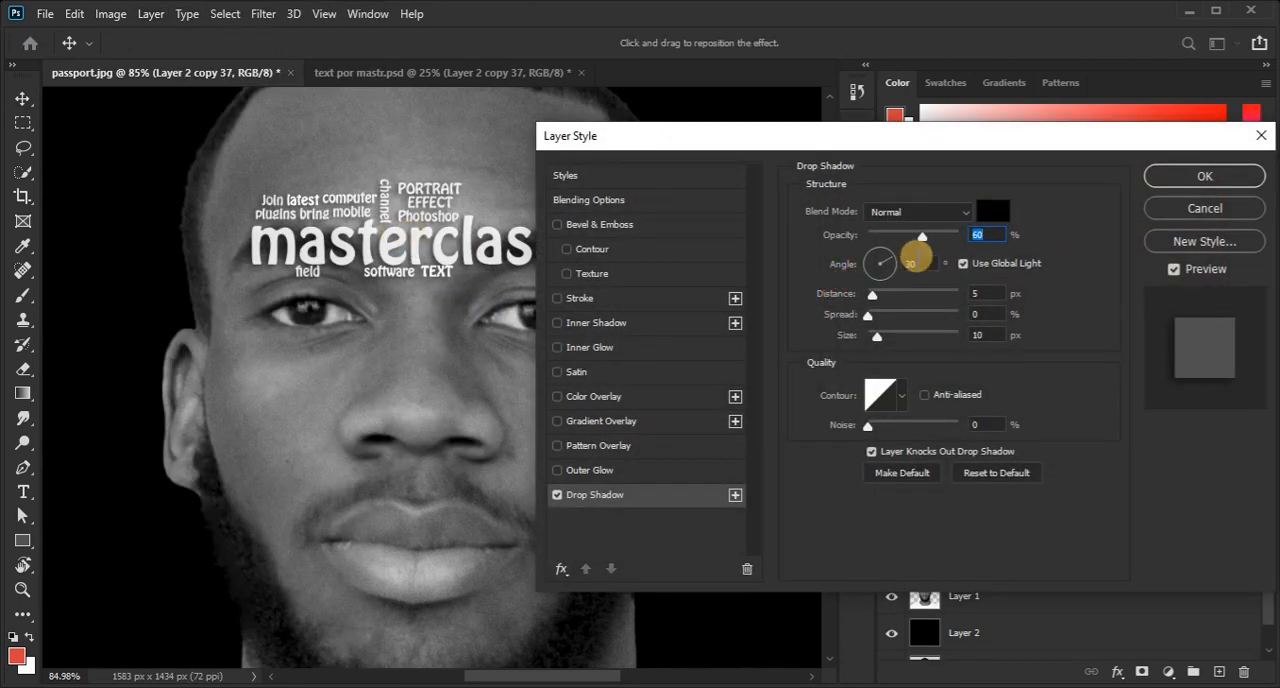
pyautogui.moveTo(926, 242); pyautogui.dragTo(944, 252)
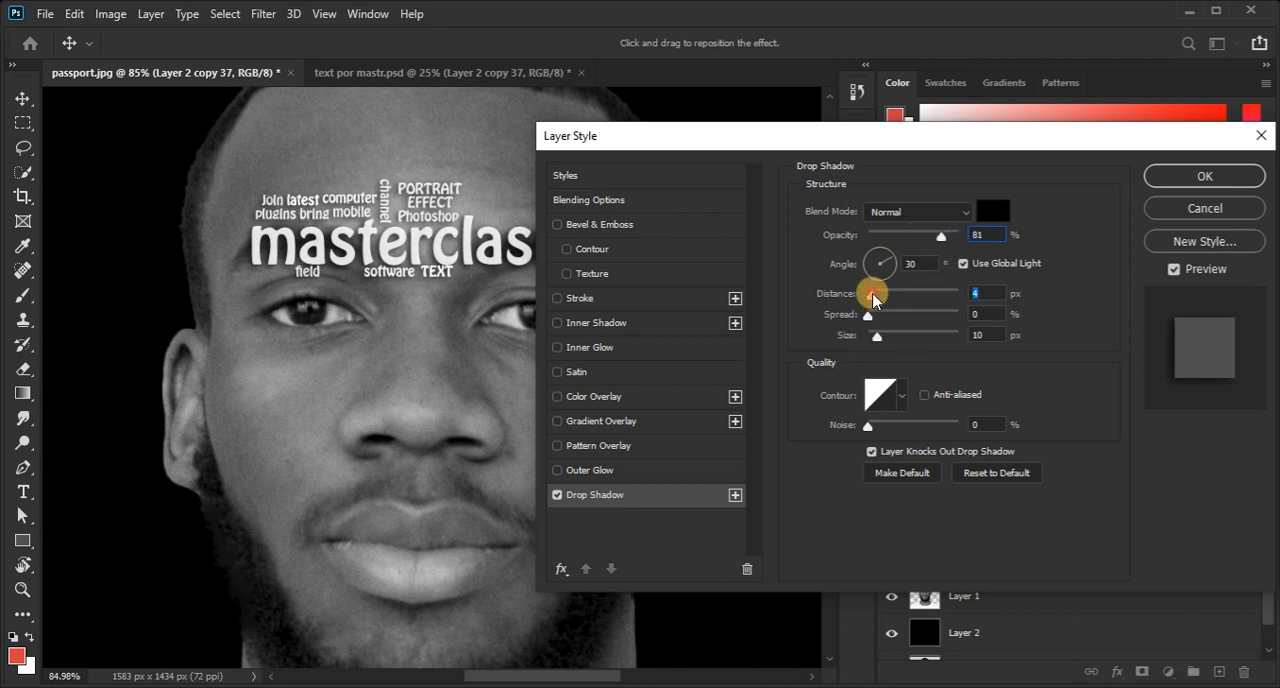
pyautogui.click(872, 338)
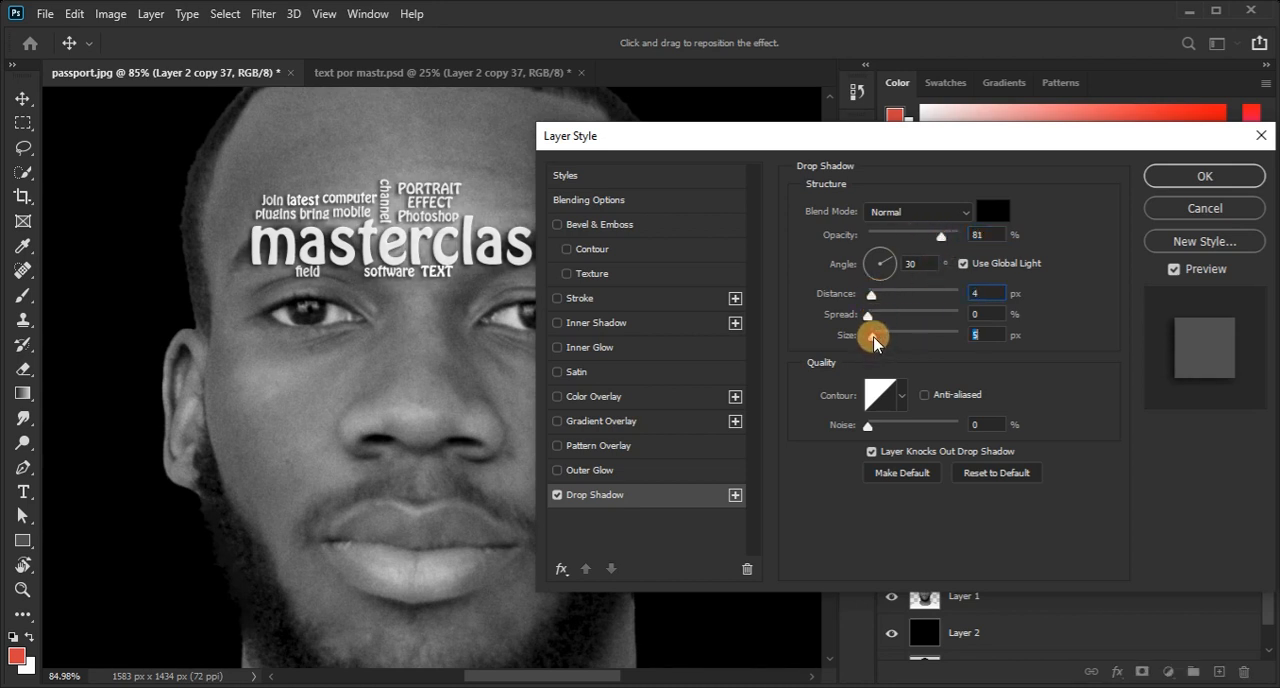
pyautogui.click(408, 203)
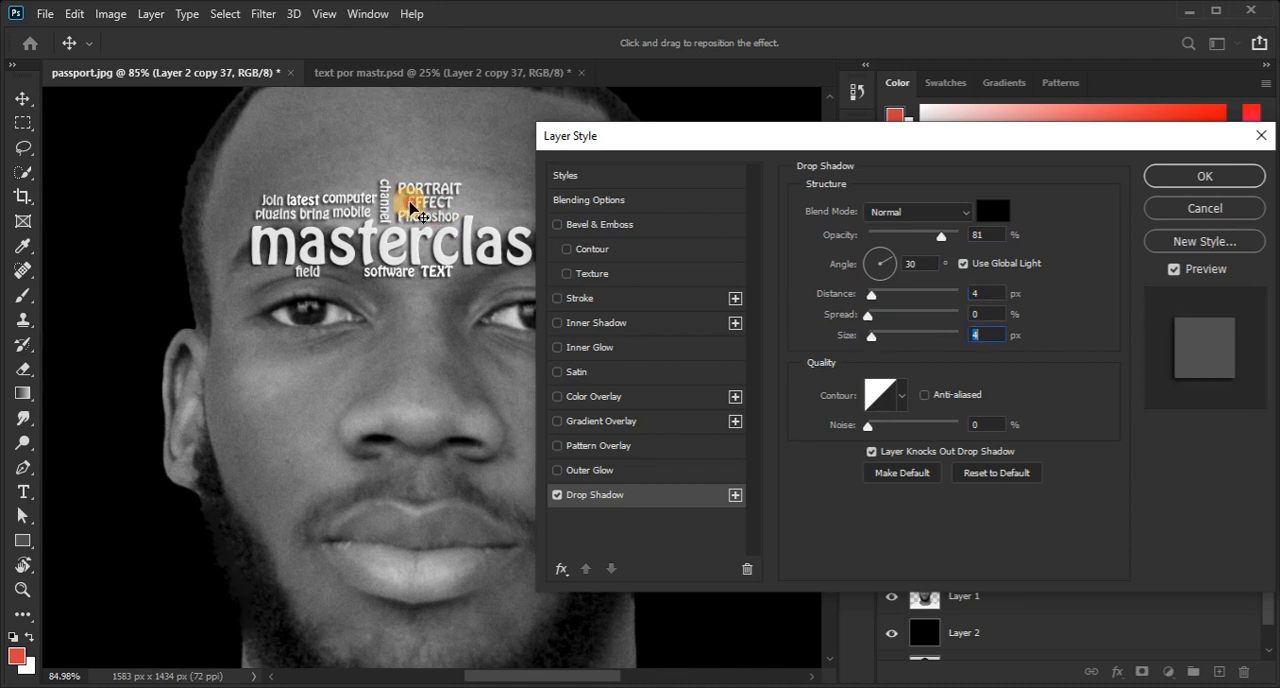
pyautogui.moveTo(410, 202); pyautogui.dragTo(414, 204)
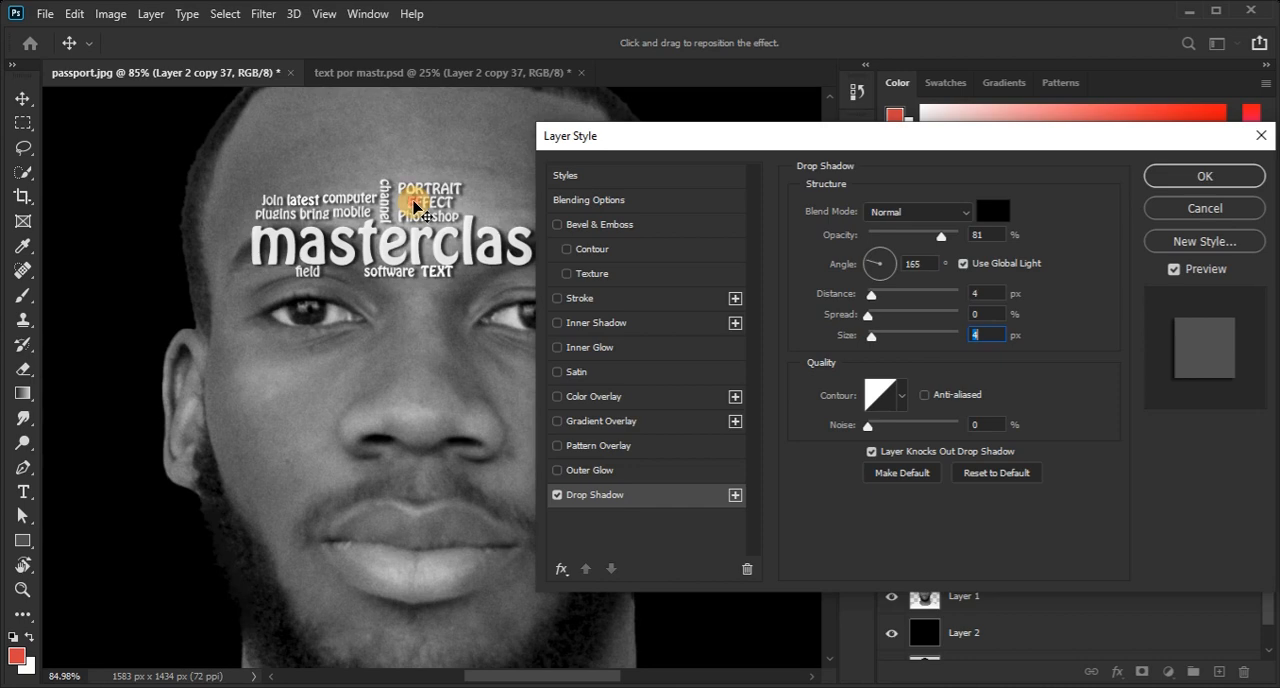
pyautogui.click(1180, 180)
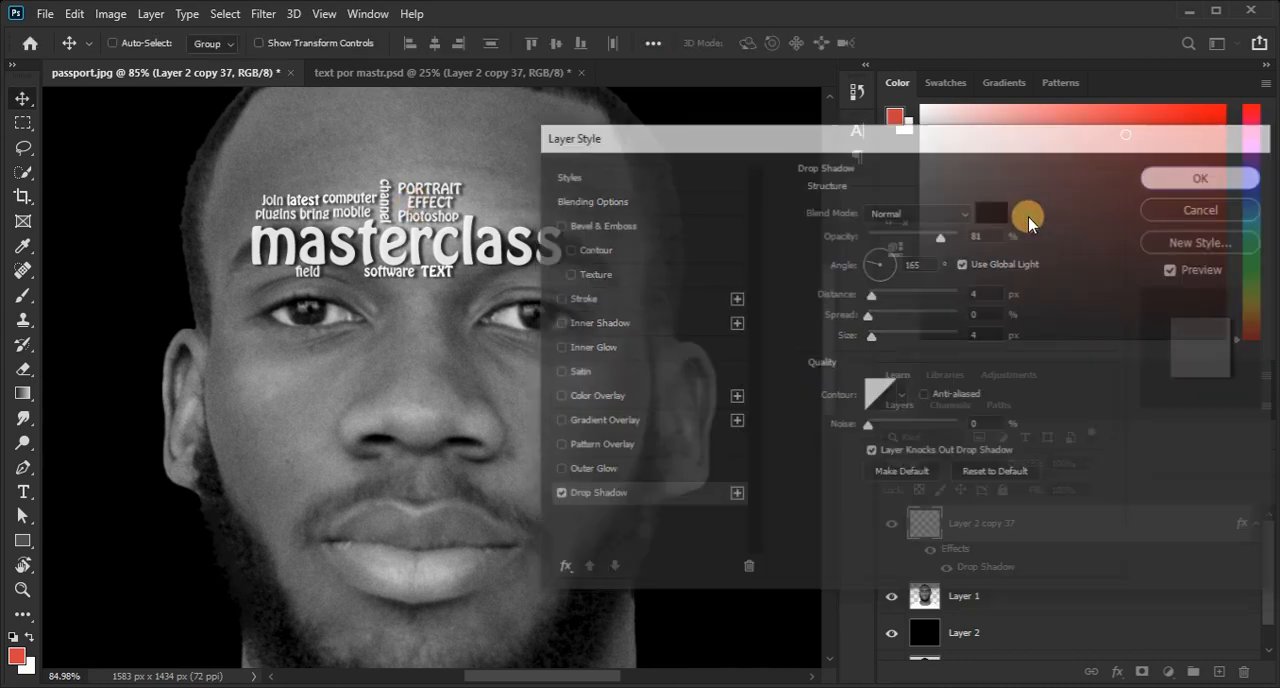
# Duplicate the shadowed lettering twice and arrange the three blocks over the crown and both sides of the upper head.
pyautogui.moveTo(471, 293); pyautogui.dragTo(493, 395)
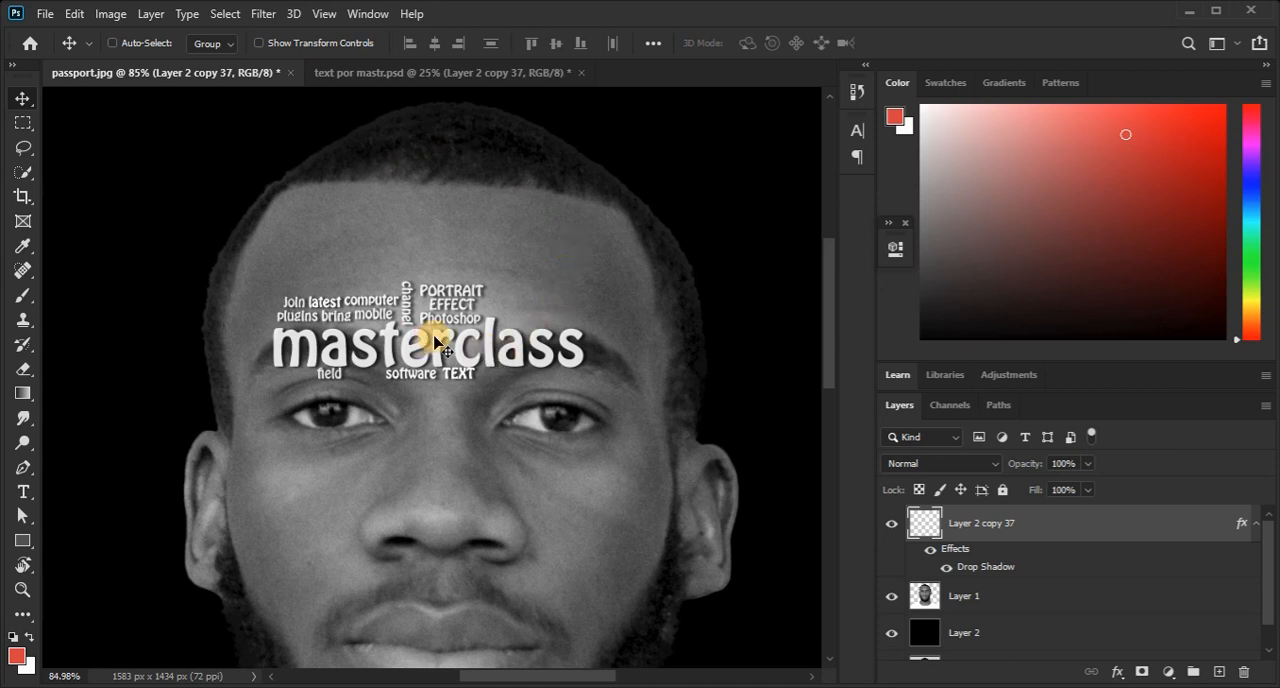
pyautogui.rightClick(440, 341)
pyautogui.click(363, 237)
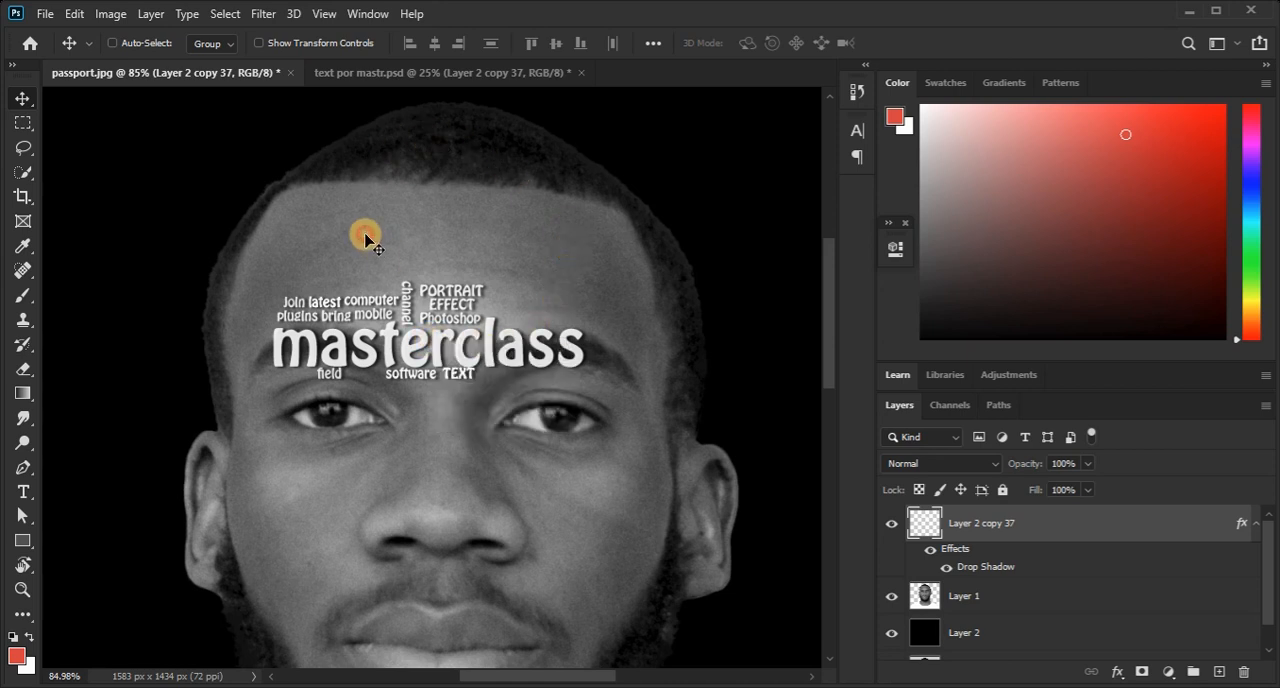
pyautogui.click(25, 104)
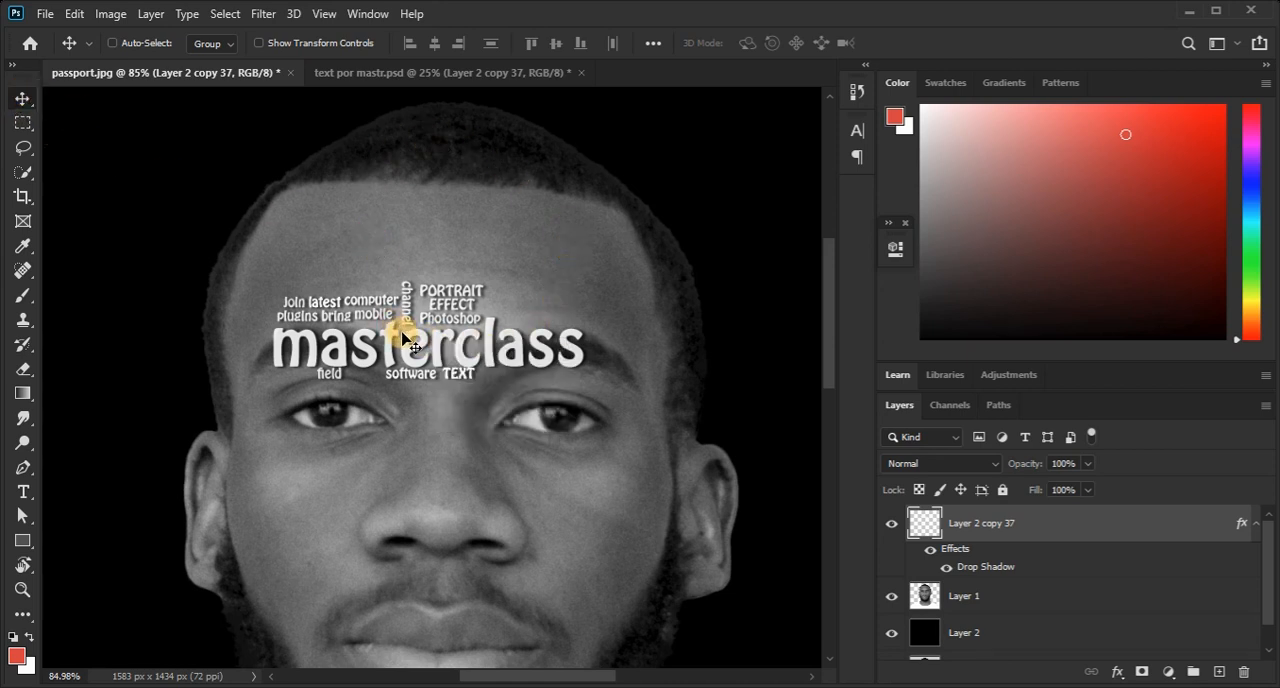
pyautogui.moveTo(409, 337); pyautogui.dragTo(627, 250)
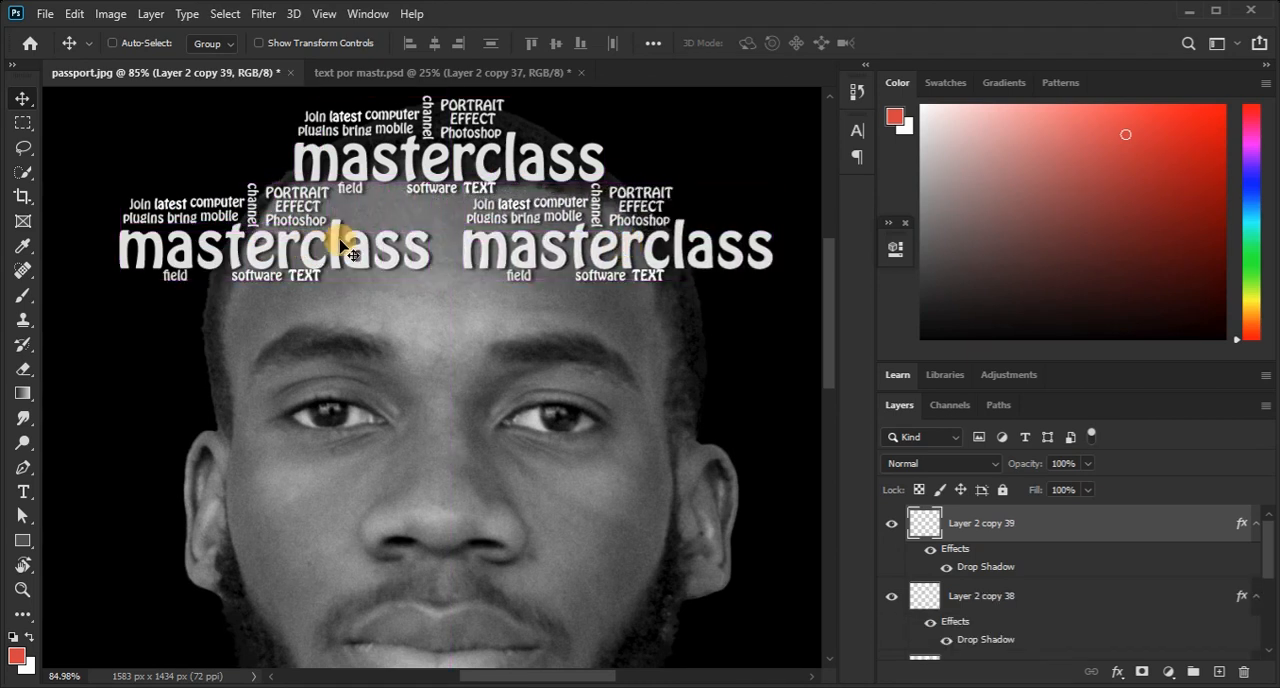
pyautogui.rightClick(372, 247)
pyautogui.click(376, 256)
pyautogui.moveTo(372, 254); pyautogui.dragTo(535, 251)
pyautogui.keyDown('ctrl'); pyautogui.click(417, 248); pyautogui.keyUp('ctrl')
pyautogui.keyDown('ctrl'); pyautogui.moveTo(408, 244); pyautogui.dragTo(300, 240); pyautogui.keyUp('ctrl')
pyautogui.moveTo(400, 271); pyautogui.dragTo(200, 215)
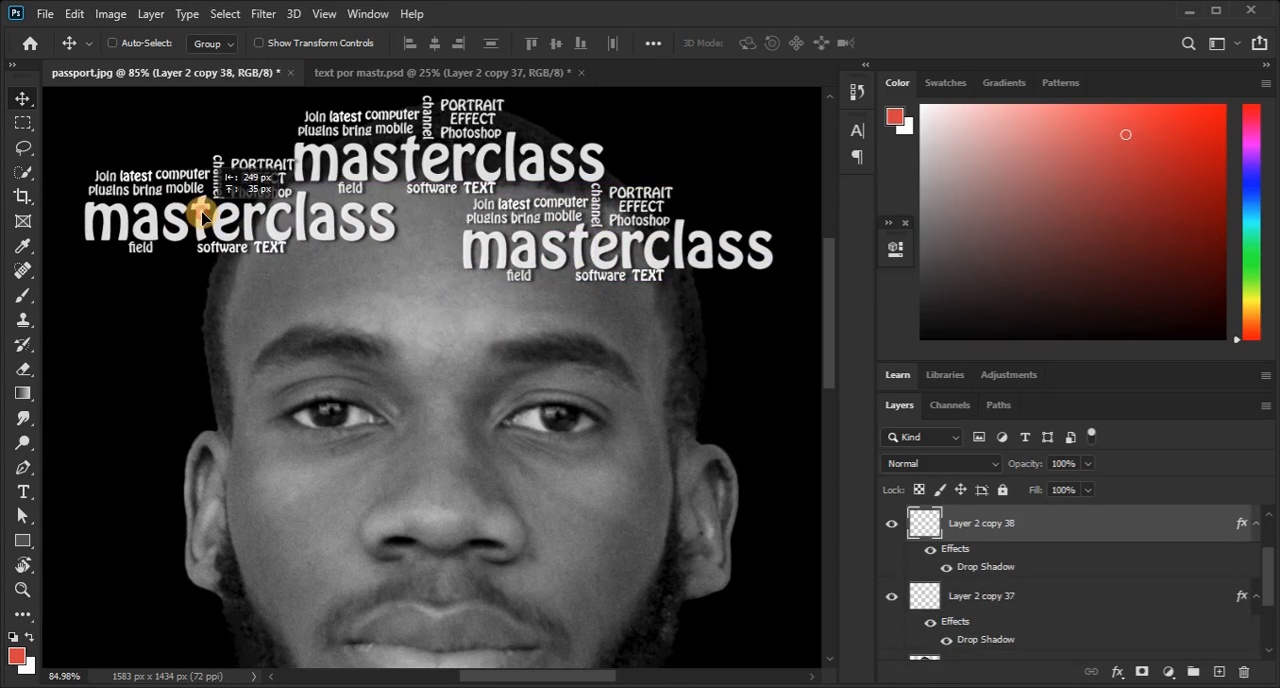
# Shift the block at the man's upper temple inward and add lettering copies across the forehead and eyes.
pyautogui.moveTo(623, 251); pyautogui.dragTo(468, 255)
pyautogui.hotkey('ctrl', 'z')
pyautogui.moveTo(472, 259); pyautogui.dragTo(257, 321)
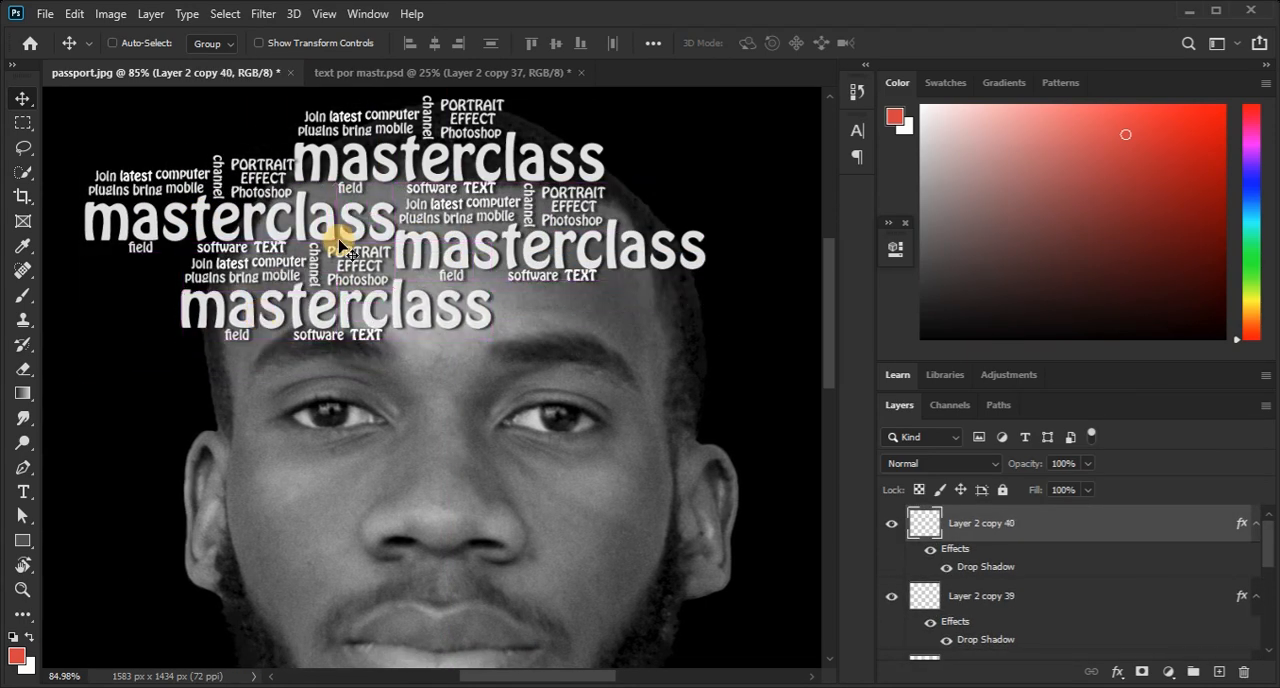
pyautogui.moveTo(508, 251); pyautogui.dragTo(602, 341)
pyautogui.moveTo(610, 329); pyautogui.dragTo(281, 433)
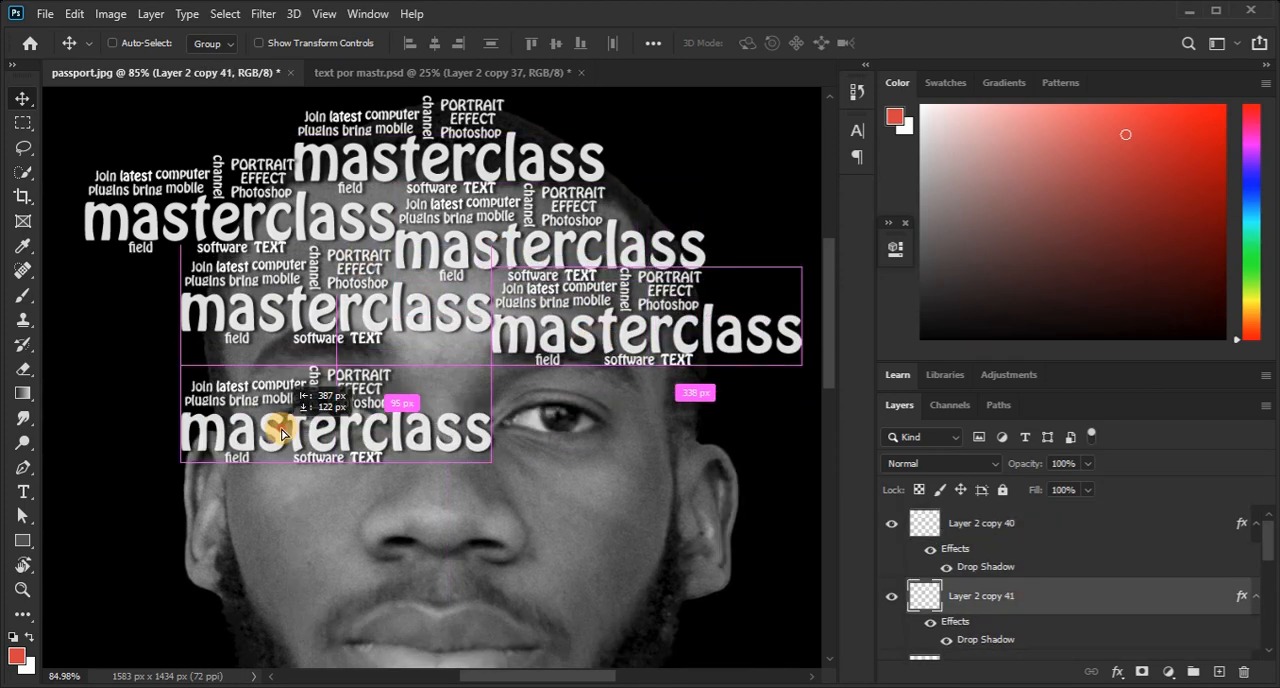
# Cover the rest of the face, the neck and the shoulders with overlapping copies of the masterclass lettering.
pyautogui.moveTo(368, 405); pyautogui.dragTo(616, 472)
pyautogui.moveTo(614, 473); pyautogui.dragTo(412, 483)
pyautogui.moveTo(424, 480); pyautogui.dragTo(220, 498)
pyautogui.moveTo(214, 501); pyautogui.dragTo(490, 569)
pyautogui.moveTo(470, 565); pyautogui.dragTo(658, 545)
pyautogui.moveTo(651, 599); pyautogui.dragTo(742, 401)
pyautogui.moveTo(615, 366); pyautogui.dragTo(783, 251)
pyautogui.moveTo(725, 290); pyautogui.dragTo(399, 280)
pyautogui.moveTo(399, 280); pyautogui.dragTo(595, 374)
pyautogui.moveTo(584, 393)
pyautogui.mouseDown()
pyautogui.moveTo(371, 429)
pyautogui.moveTo(602, 400)
pyautogui.mouseUp()
pyautogui.moveTo(580, 411); pyautogui.dragTo(614, 425)
pyautogui.moveTo(630, 404); pyautogui.dragTo(522, 354)
pyautogui.moveTo(544, 361); pyautogui.dragTo(661, 456)
pyautogui.moveTo(665, 456); pyautogui.dragTo(374, 417)
pyautogui.moveTo(296, 415); pyautogui.dragTo(555, 417)
pyautogui.moveTo(643, 346); pyautogui.dragTo(585, 322)
pyautogui.moveTo(532, 306); pyautogui.dragTo(490, 407)
pyautogui.moveTo(560, 430); pyautogui.dragTo(350, 368)
pyautogui.moveTo(371, 374); pyautogui.dragTo(294, 530)
pyautogui.moveTo(294, 487); pyautogui.dragTo(509, 402)
pyautogui.moveTo(711, 415); pyautogui.dragTo(406, 463)
pyautogui.moveTo(431, 474); pyautogui.dragTo(691, 457)
pyautogui.moveTo(605, 470); pyautogui.dragTo(690, 393)
pyautogui.moveTo(690, 393)
pyautogui.mouseDown()
pyautogui.moveTo(587, 468)
pyautogui.moveTo(681, 414)
pyautogui.mouseUp()
pyautogui.moveTo(692, 414); pyautogui.dragTo(623, 406)
pyautogui.moveTo(650, 390); pyautogui.dragTo(266, 308)
pyautogui.moveTo(266, 308); pyautogui.dragTo(565, 375)
pyautogui.moveTo(543, 372); pyautogui.dragTo(249, 349)
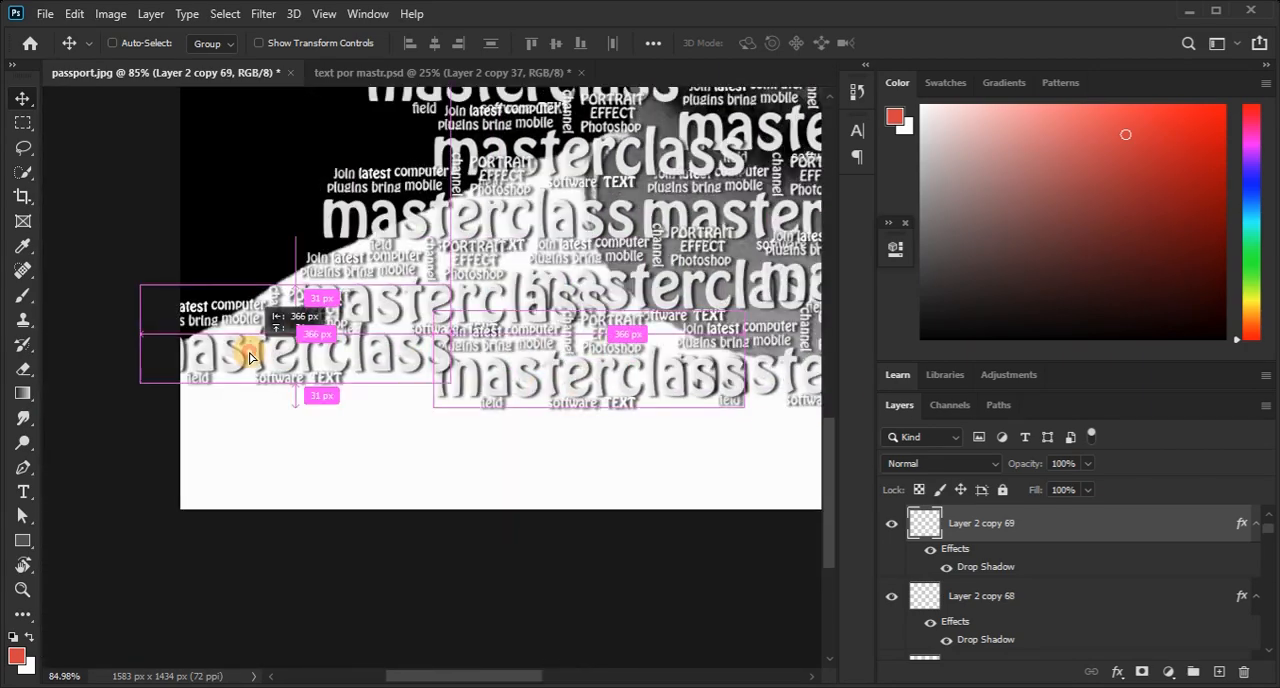
# Fill the remaining gaps over the shirt, head and face with more copies of the lettering.
pyautogui.moveTo(577, 478); pyautogui.dragTo(462, 398)
pyautogui.moveTo(353, 391); pyautogui.dragTo(410, 403)
pyautogui.moveTo(429, 376); pyautogui.dragTo(650, 326)
pyautogui.moveTo(335, 349); pyautogui.dragTo(641, 374)
pyautogui.moveTo(629, 408); pyautogui.dragTo(572, 318)
pyautogui.scroll(-5, 571, 318)
pyautogui.moveTo(444, 237); pyautogui.dragTo(591, 551)
pyautogui.moveTo(700, 637); pyautogui.dragTo(609, 434)
pyautogui.moveTo(609, 434); pyautogui.dragTo(480, 320)
pyautogui.moveTo(454, 365); pyautogui.dragTo(487, 275)
pyautogui.scroll(-1, 487, 275)
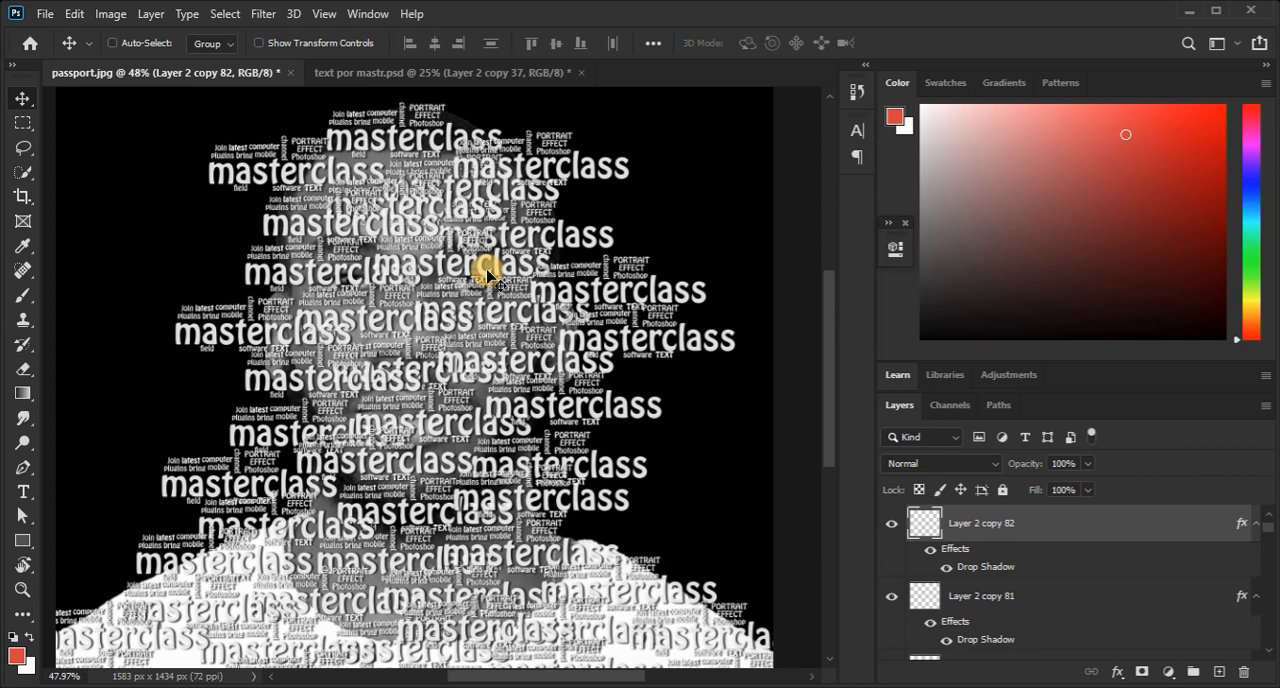
# Select all the lettering layers from Layer 2 copy 40 down to Layer 2 copy 37 and group them.
pyautogui.scroll(1, 1025, 548)
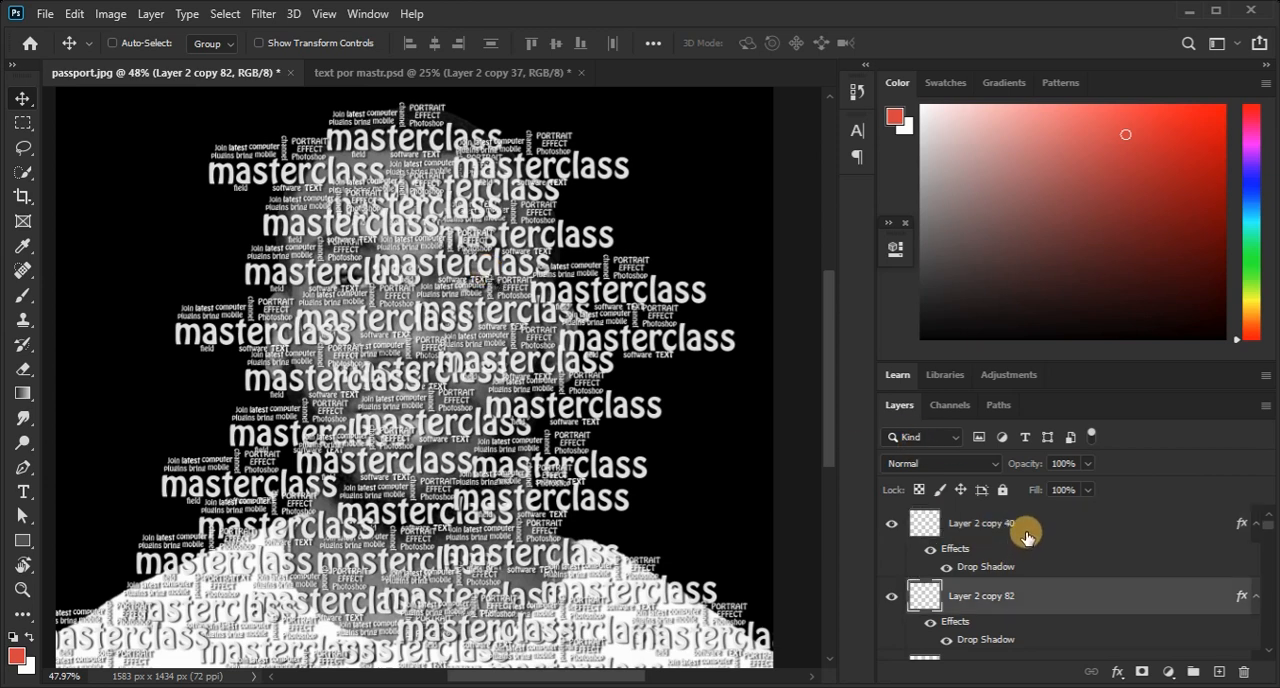
pyautogui.click(1026, 537)
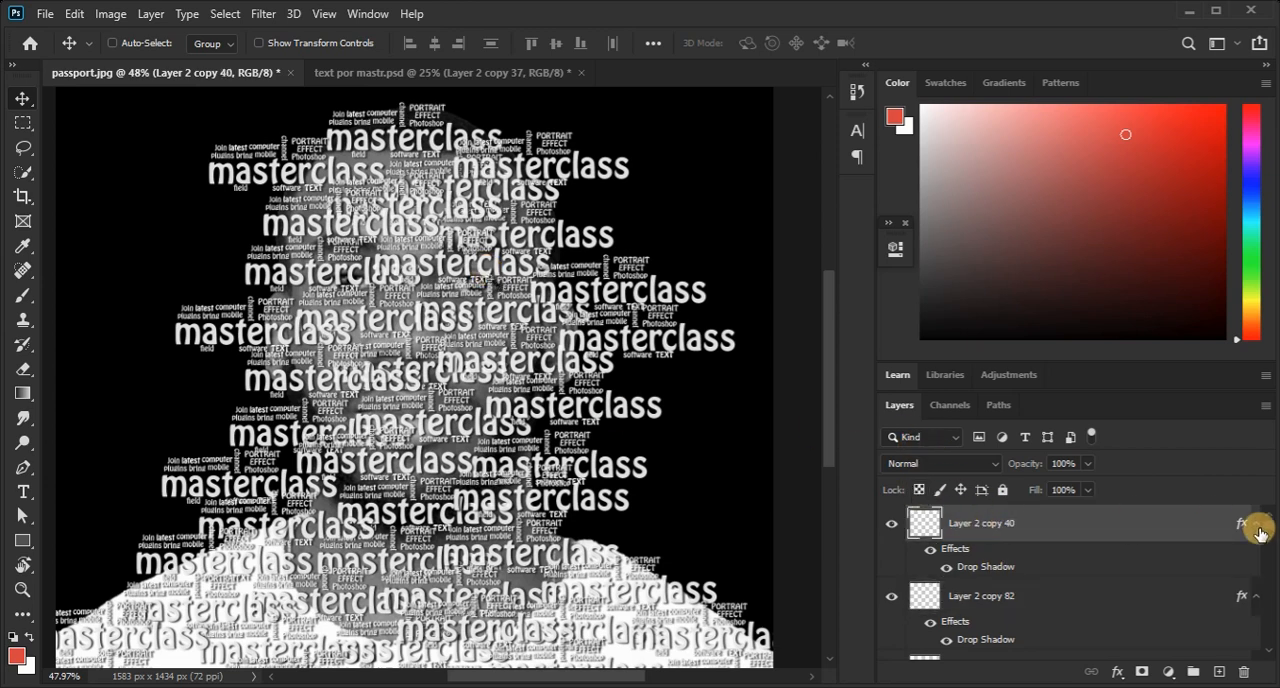
pyautogui.moveTo(1268, 527); pyautogui.dragTo(1267, 566)
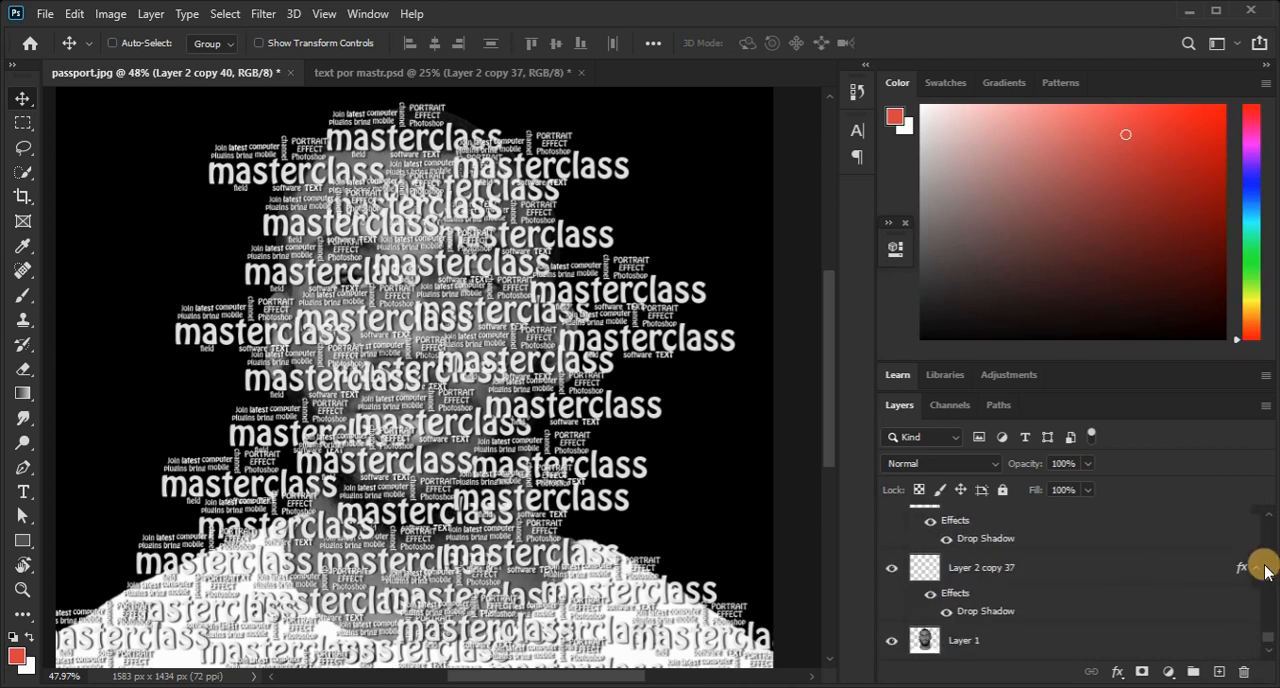
pyautogui.click(1018, 566)
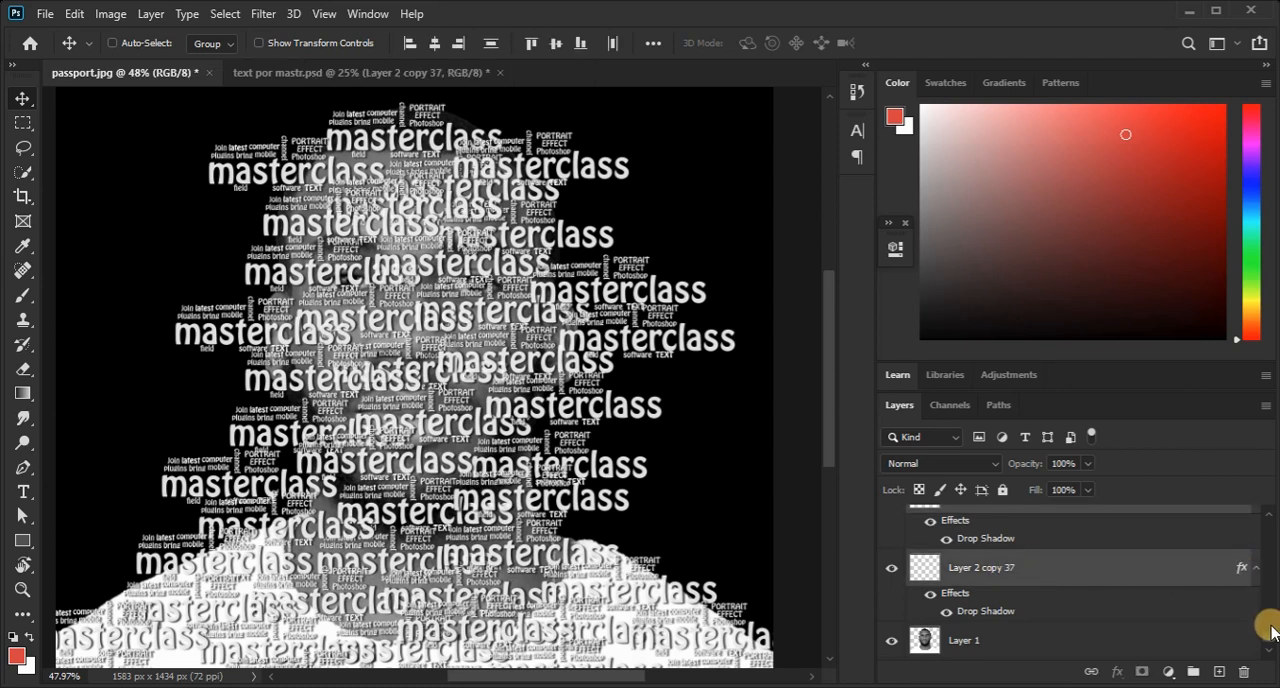
pyautogui.moveTo(1270, 632); pyautogui.dragTo(1272, 566)
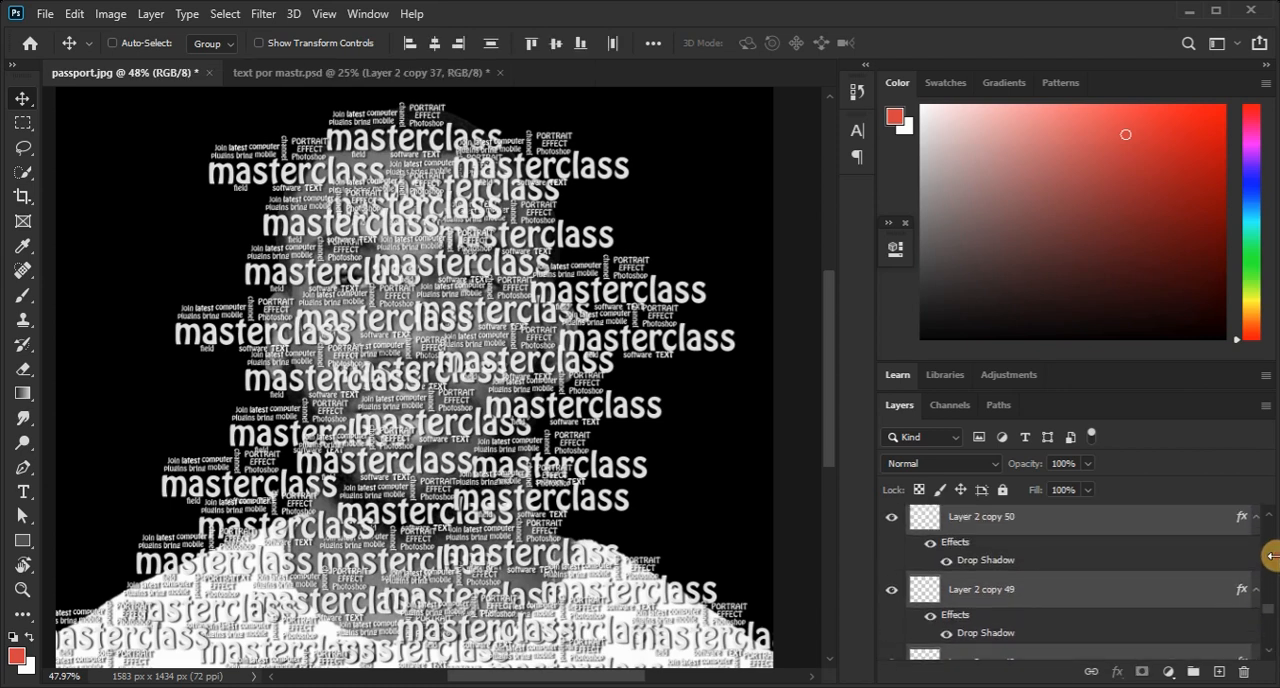
pyautogui.click(150, 14)
pyautogui.click(248, 389)
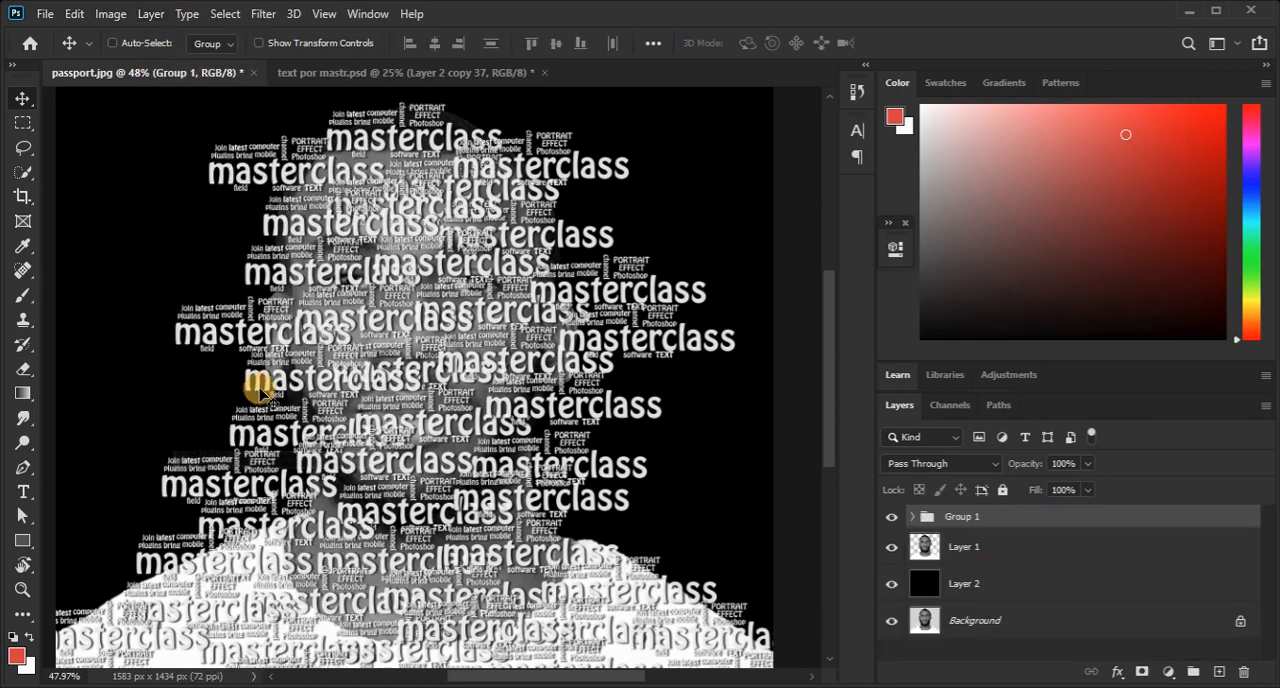
# Convert the lettering group to a Smart Object, hiding and showing it to compare with the portrait beneath.
pyautogui.click(889, 517)
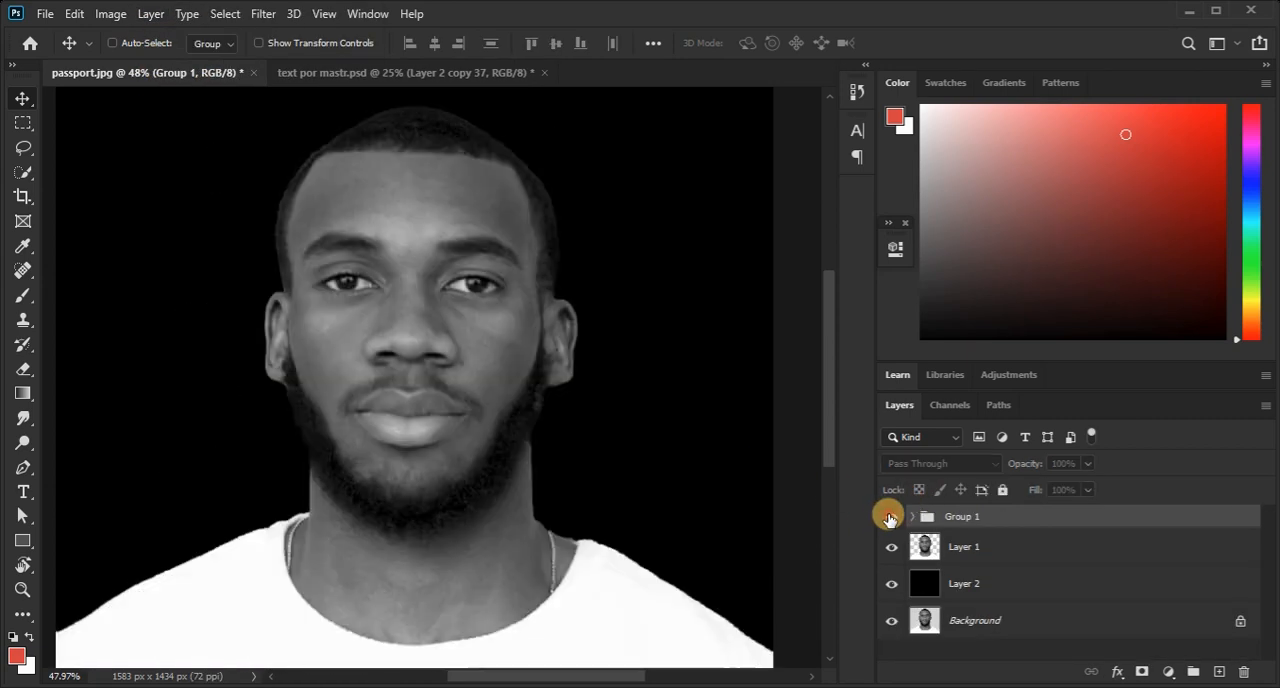
pyautogui.click(889, 517)
pyautogui.click(151, 14)
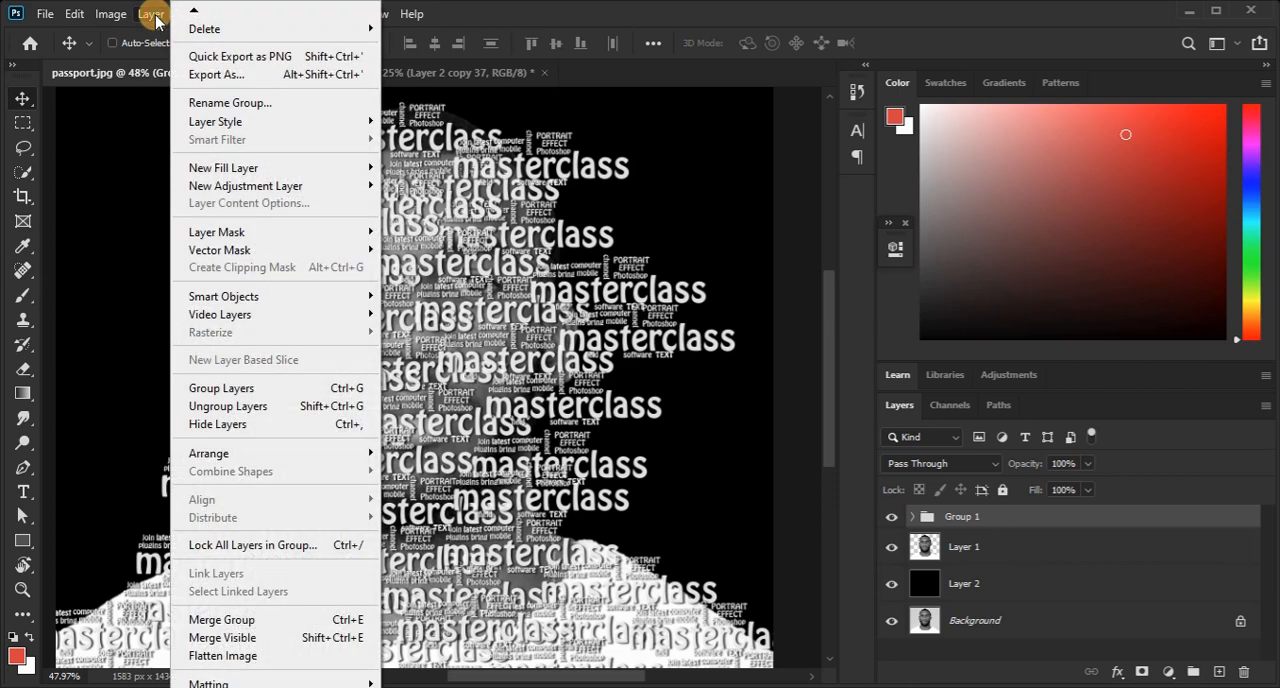
pyautogui.click(265, 292)
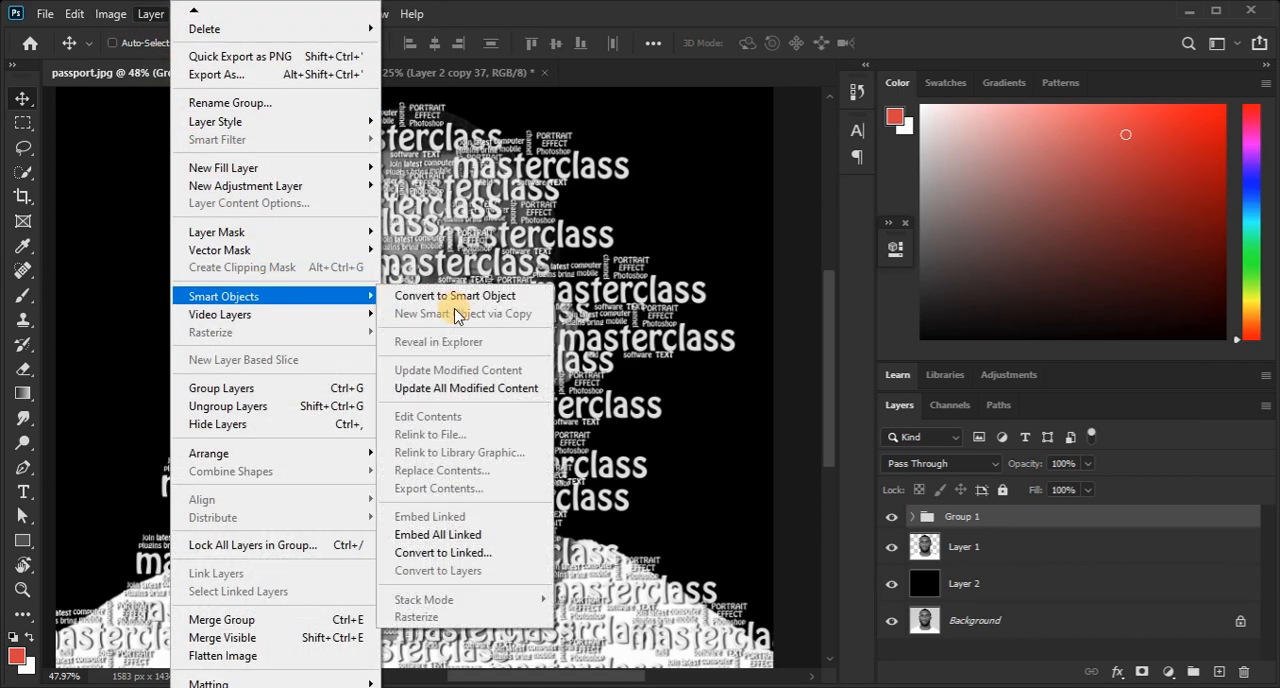
pyautogui.click(484, 296)
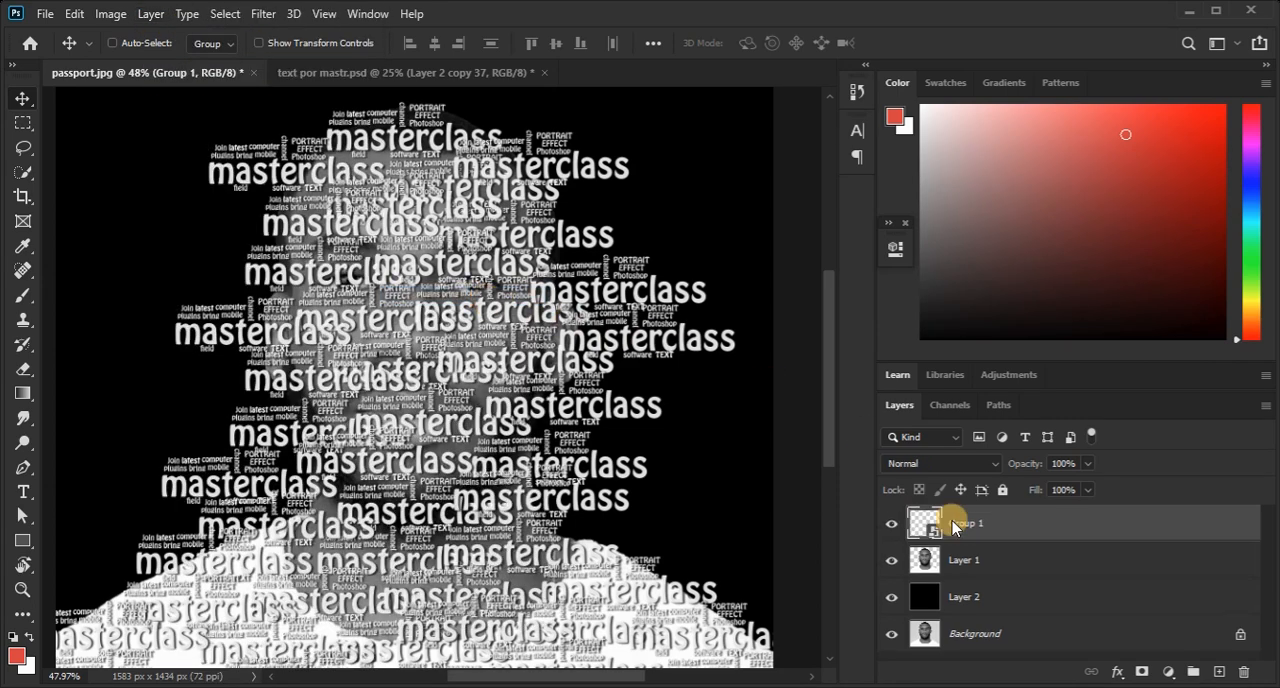
pyautogui.click(892, 528)
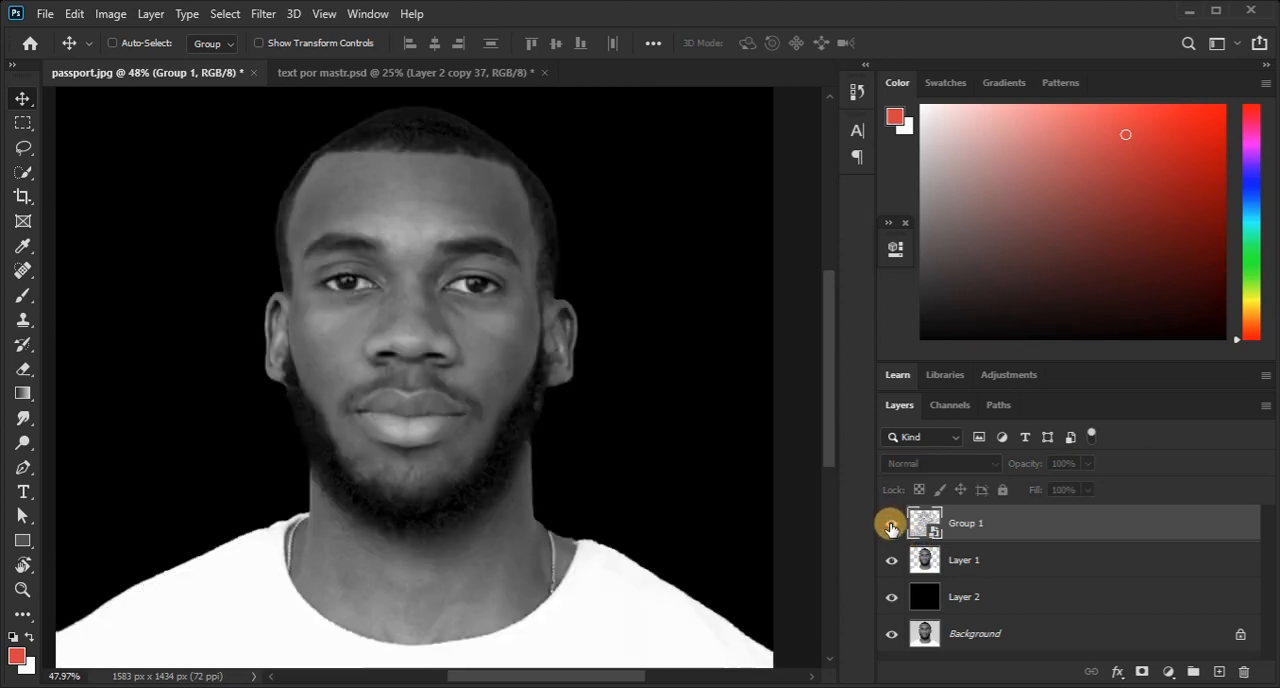
pyautogui.click(892, 528)
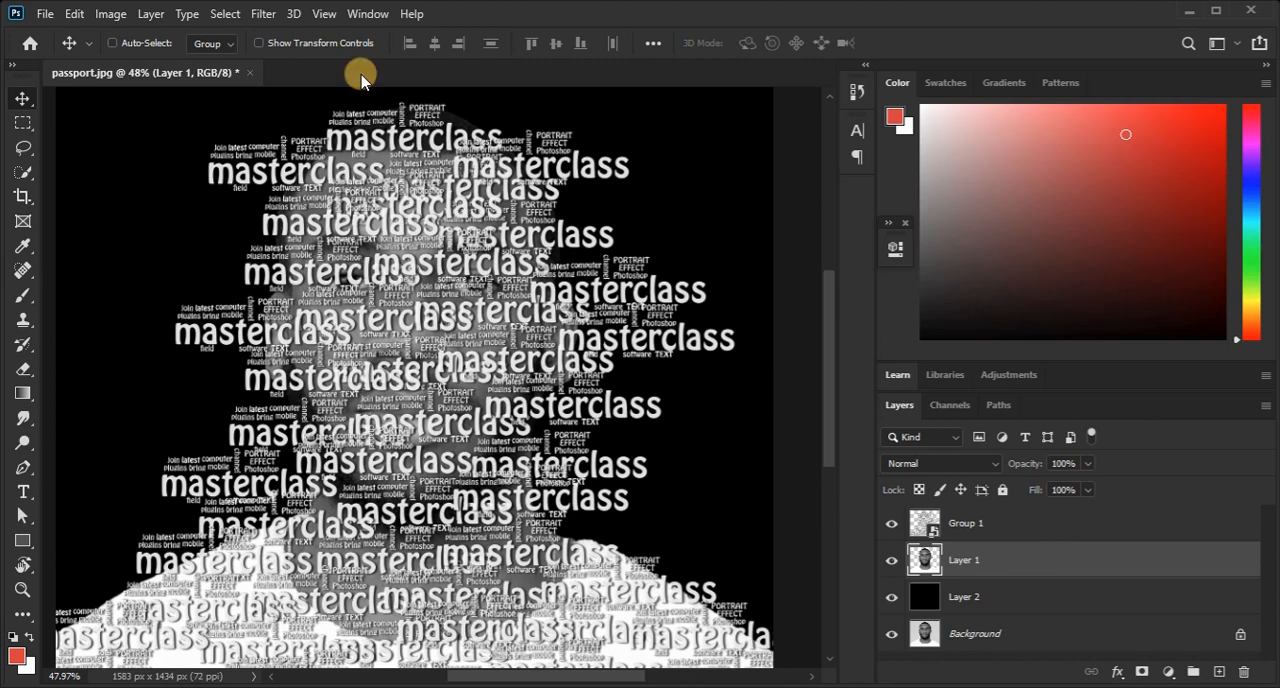
# Duplicate the man's cutout, Layer 1, into a new document.
pyautogui.click(152, 14)
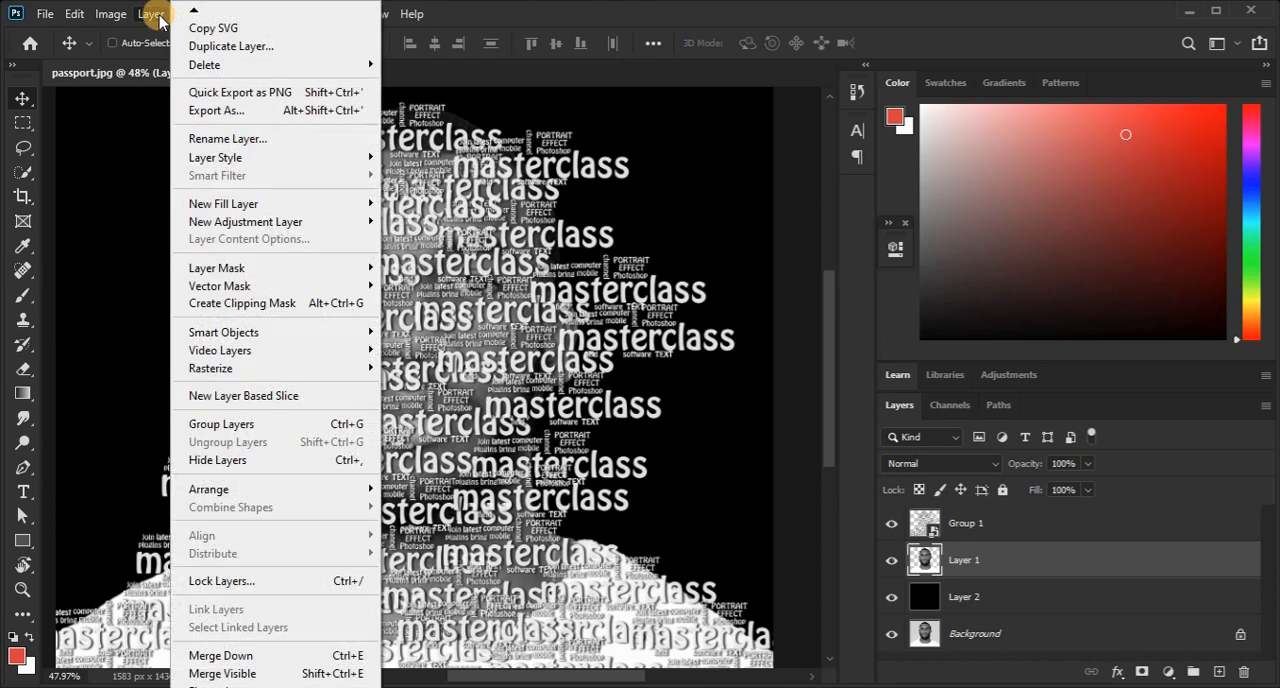
pyautogui.click(230, 47)
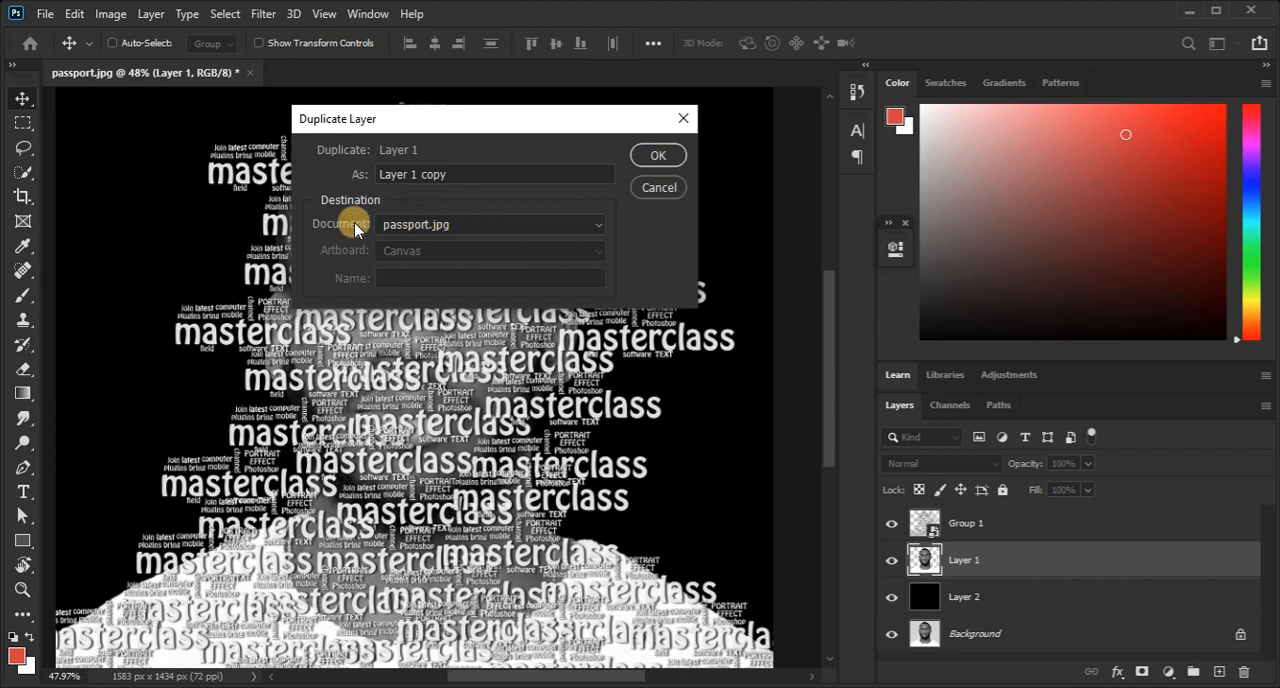
pyautogui.click(449, 224)
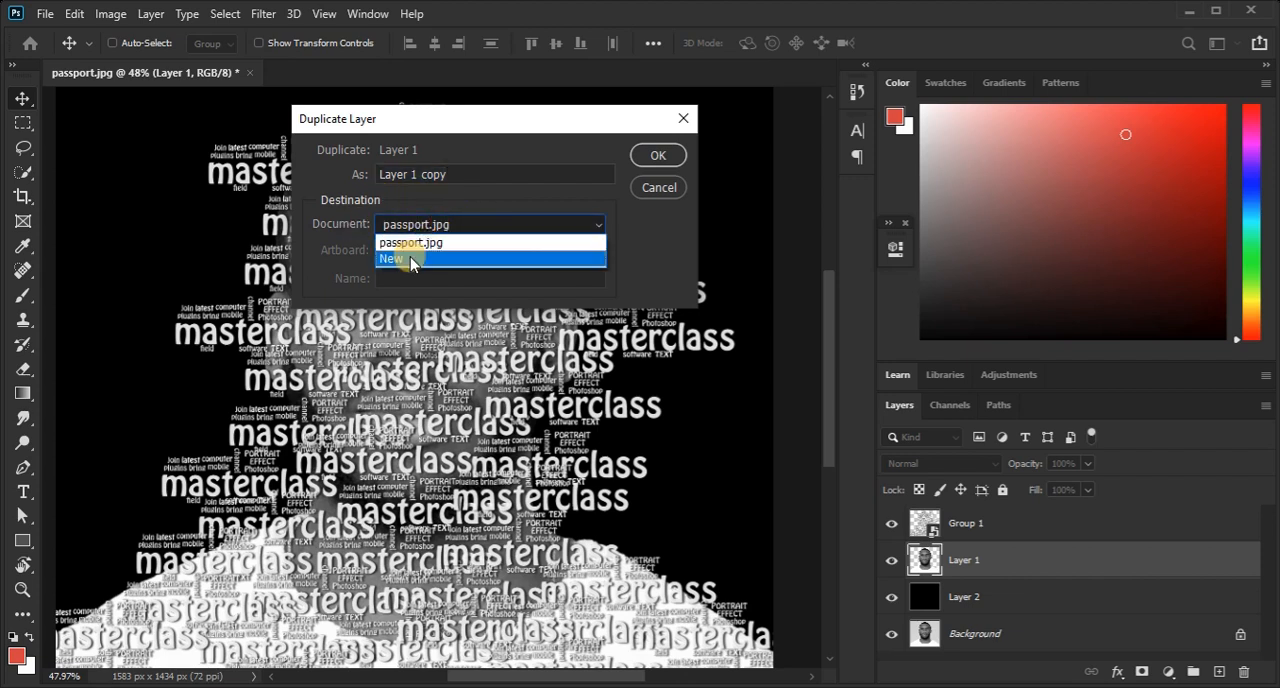
pyautogui.click(408, 258)
pyautogui.click(656, 156)
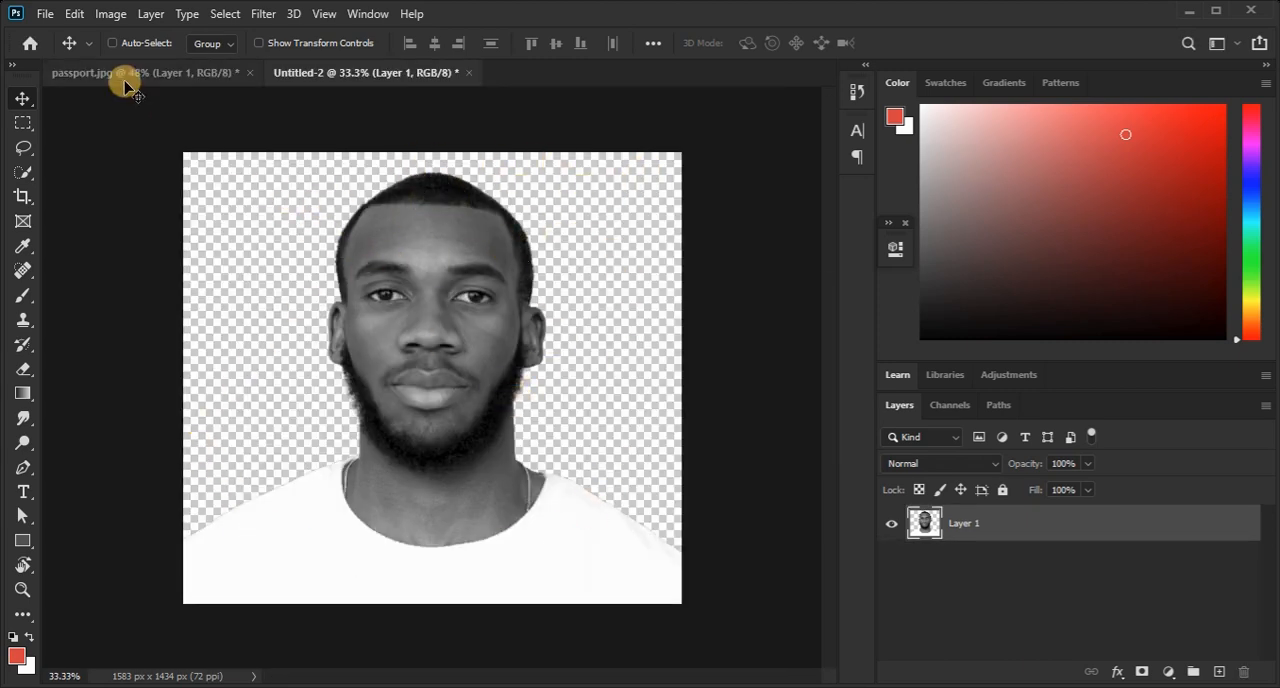
# Save the new cutout document to the computer's Desktop as a Photoshop file named 123 and close it.
pyautogui.click(46, 18)
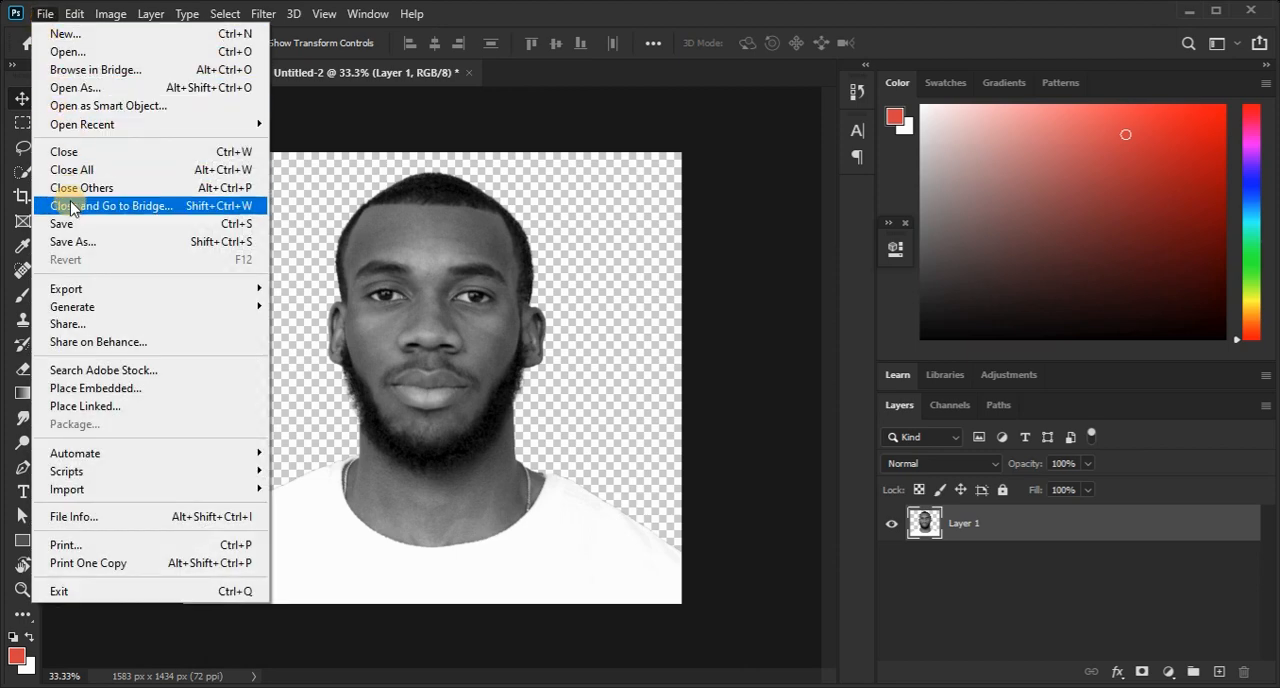
pyautogui.click(215, 268)
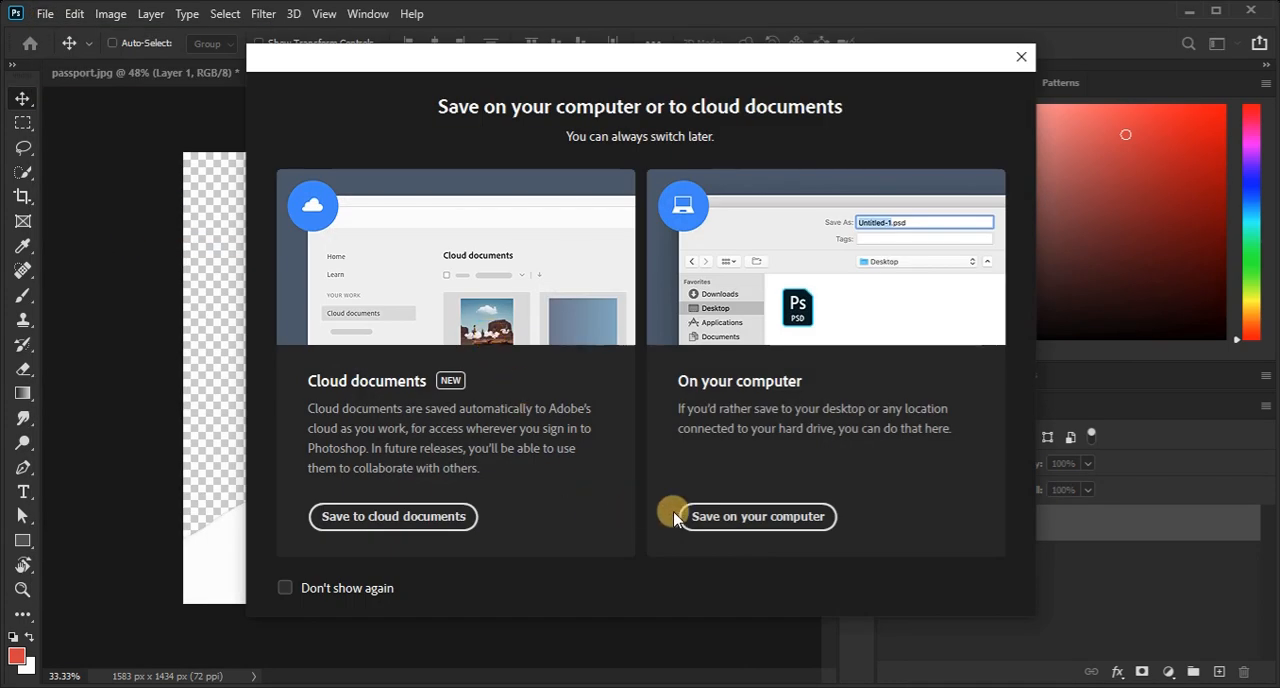
pyautogui.click(690, 514)
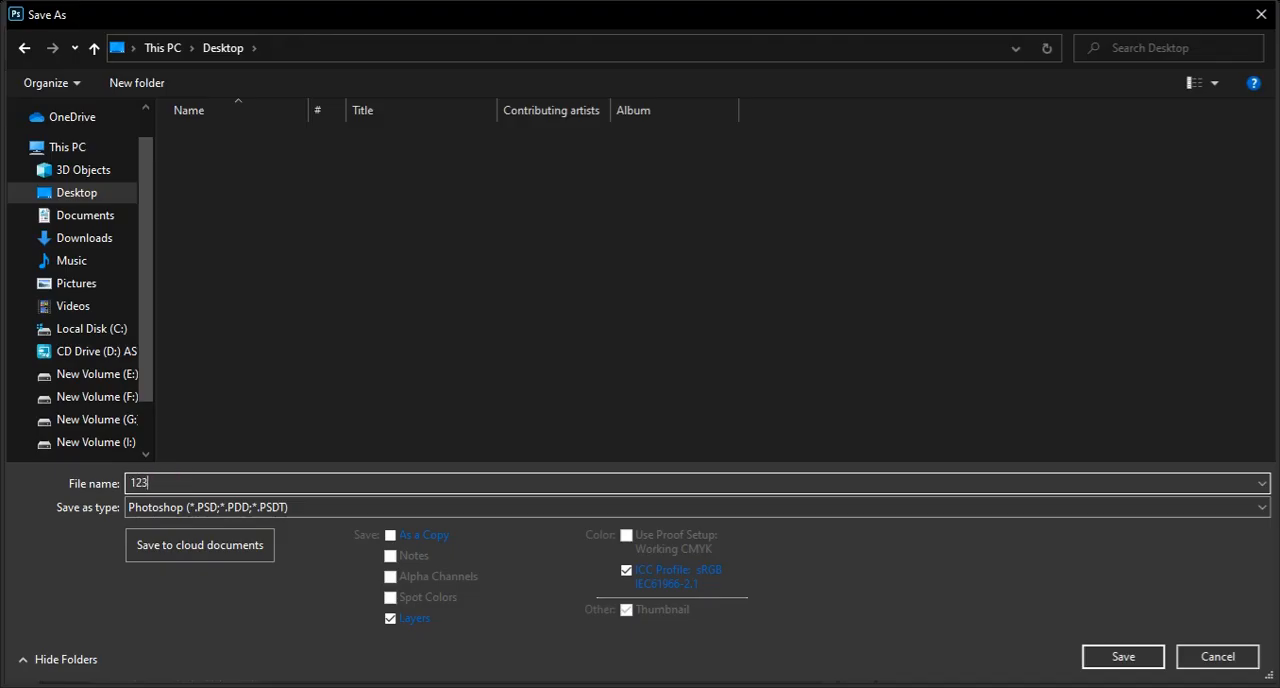
pyautogui.click(1123, 656)
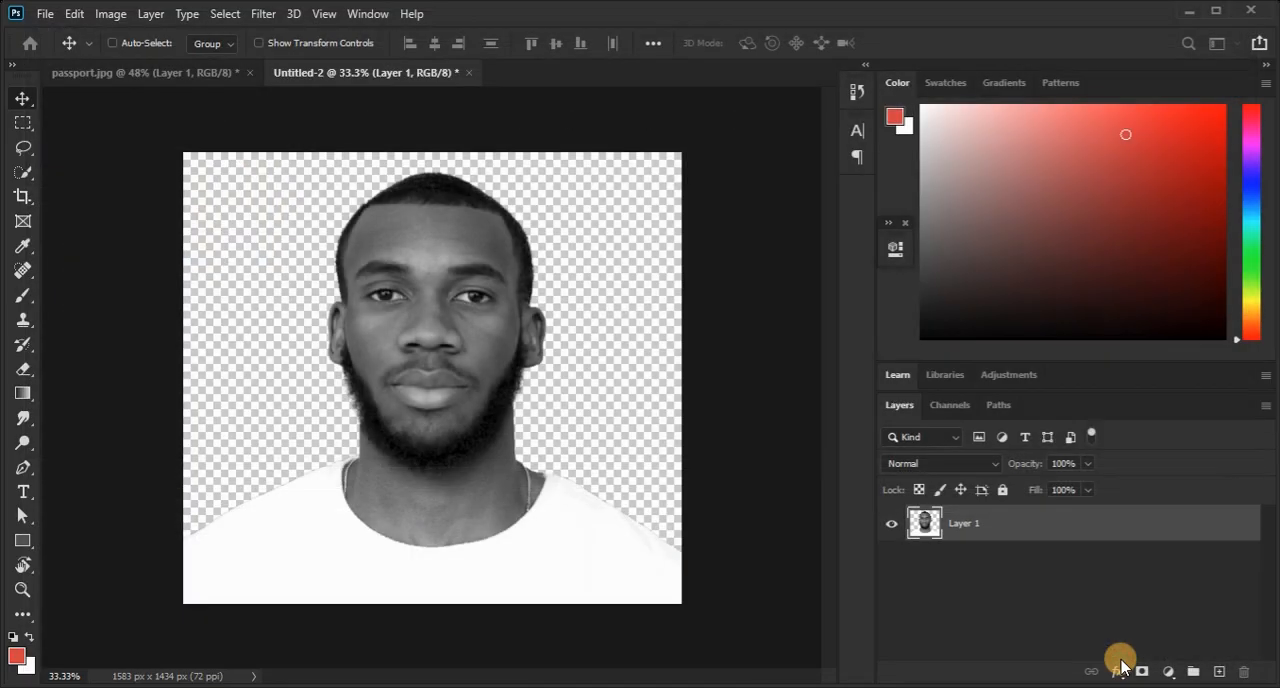
pyautogui.click(846, 185)
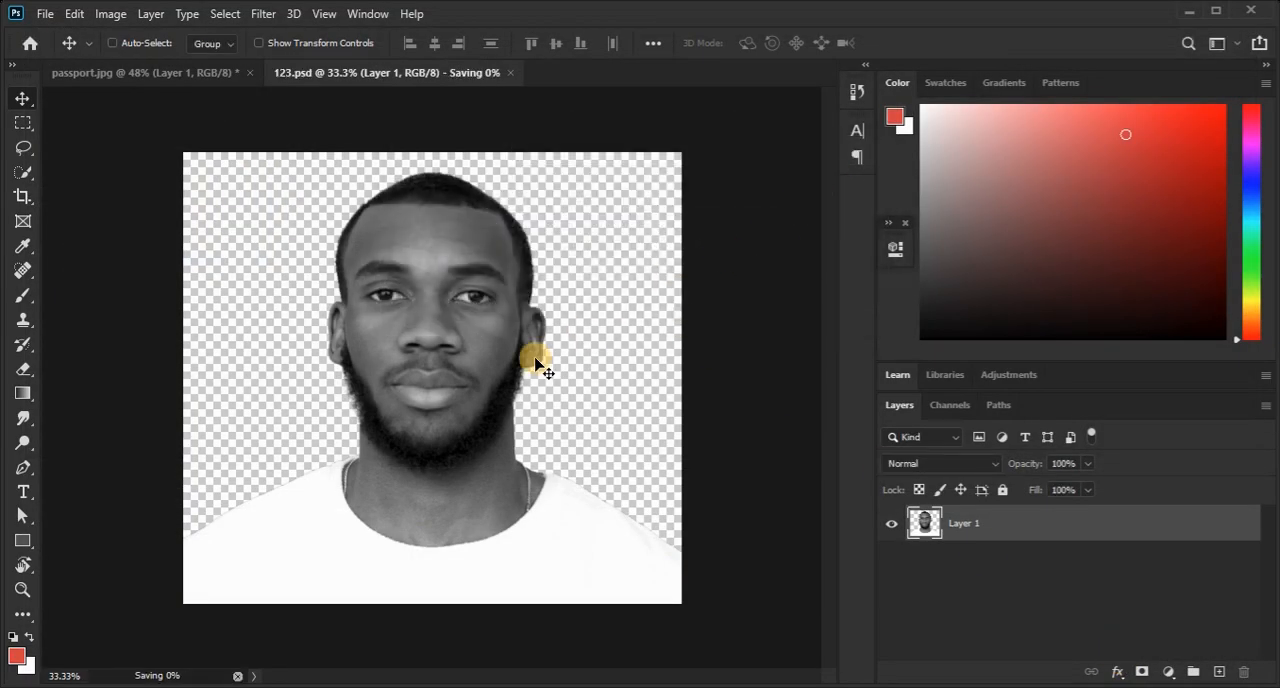
pyautogui.hotkey('ctrl', 'w')
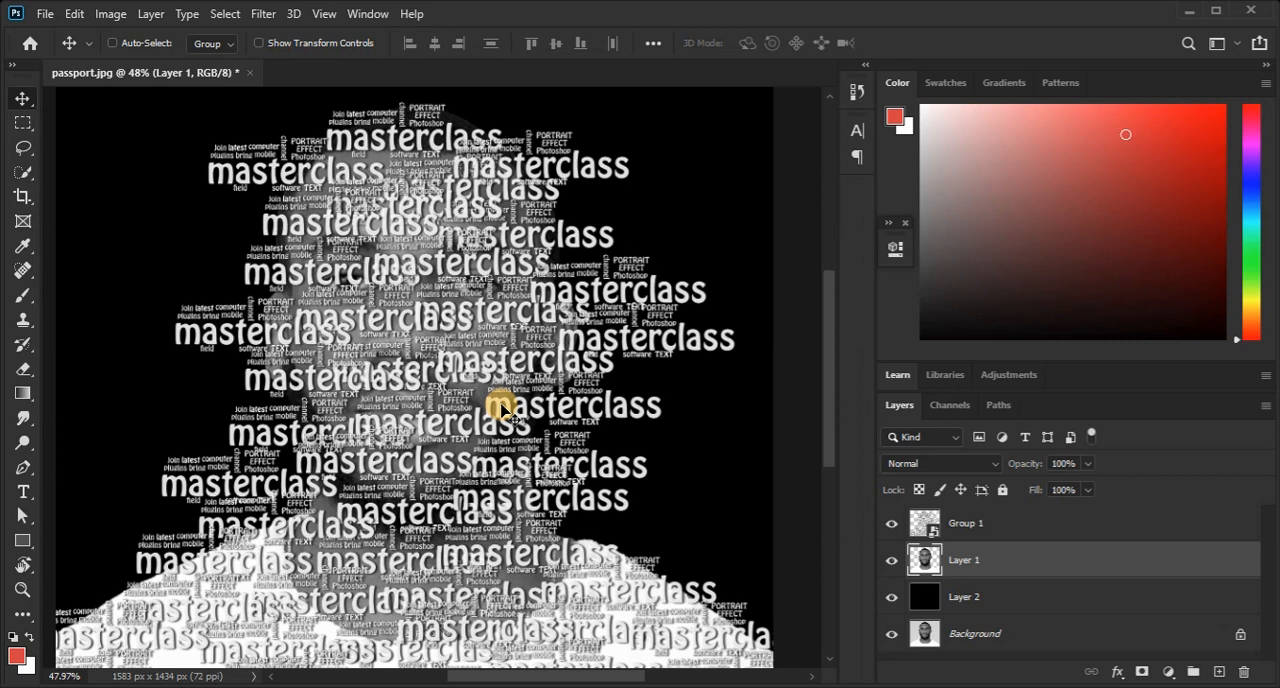
# Apply the Displace filter to Group 1 with horizontal and vertical scale 10, using 123.psd as the displacement map.
pyautogui.click(1005, 525)
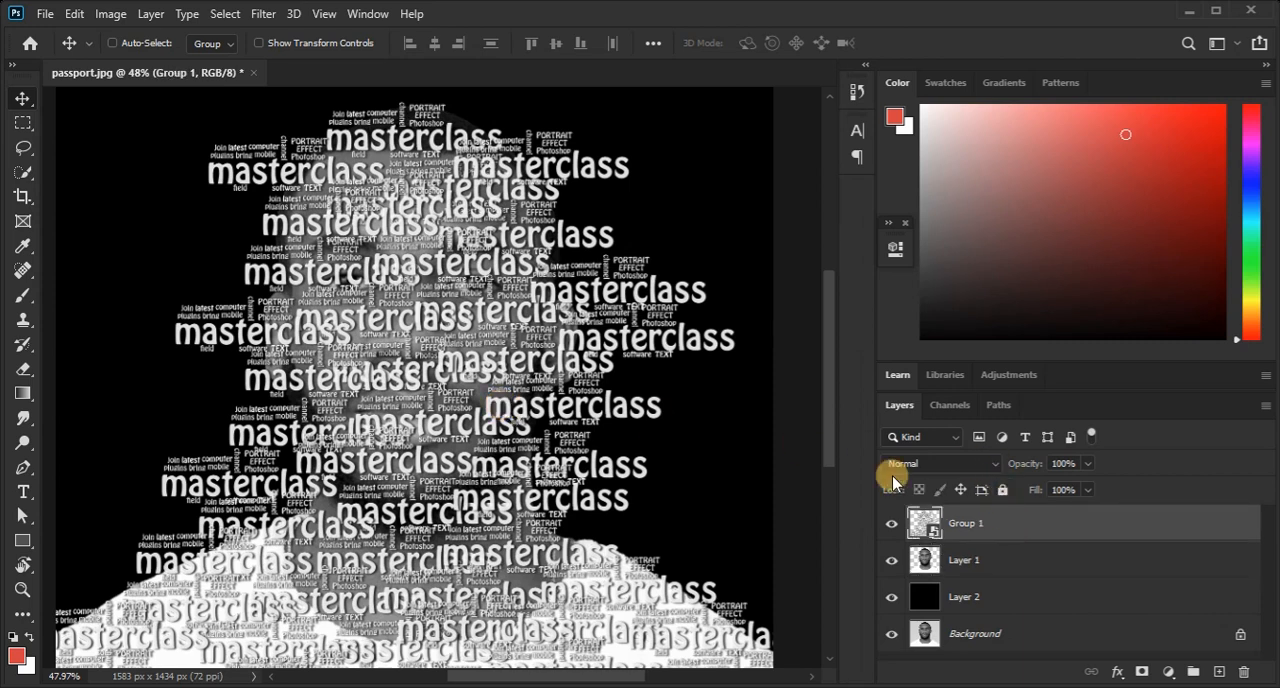
pyautogui.click(263, 15)
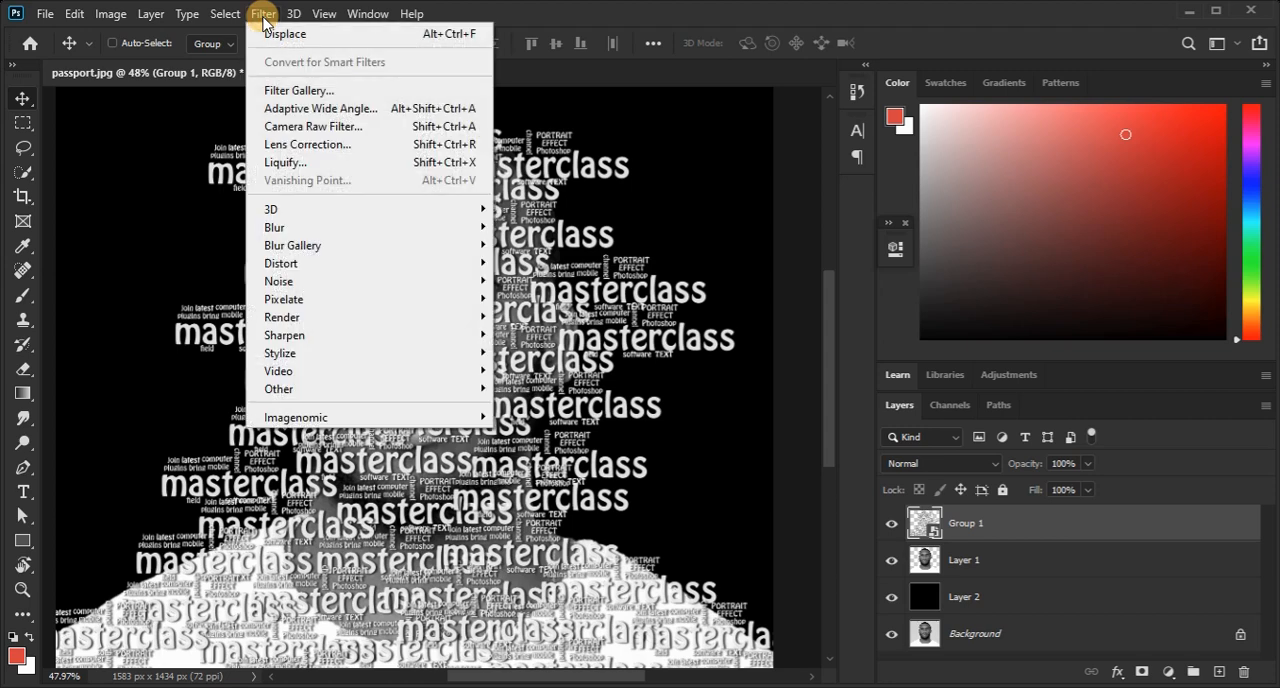
pyautogui.moveTo(299, 263)
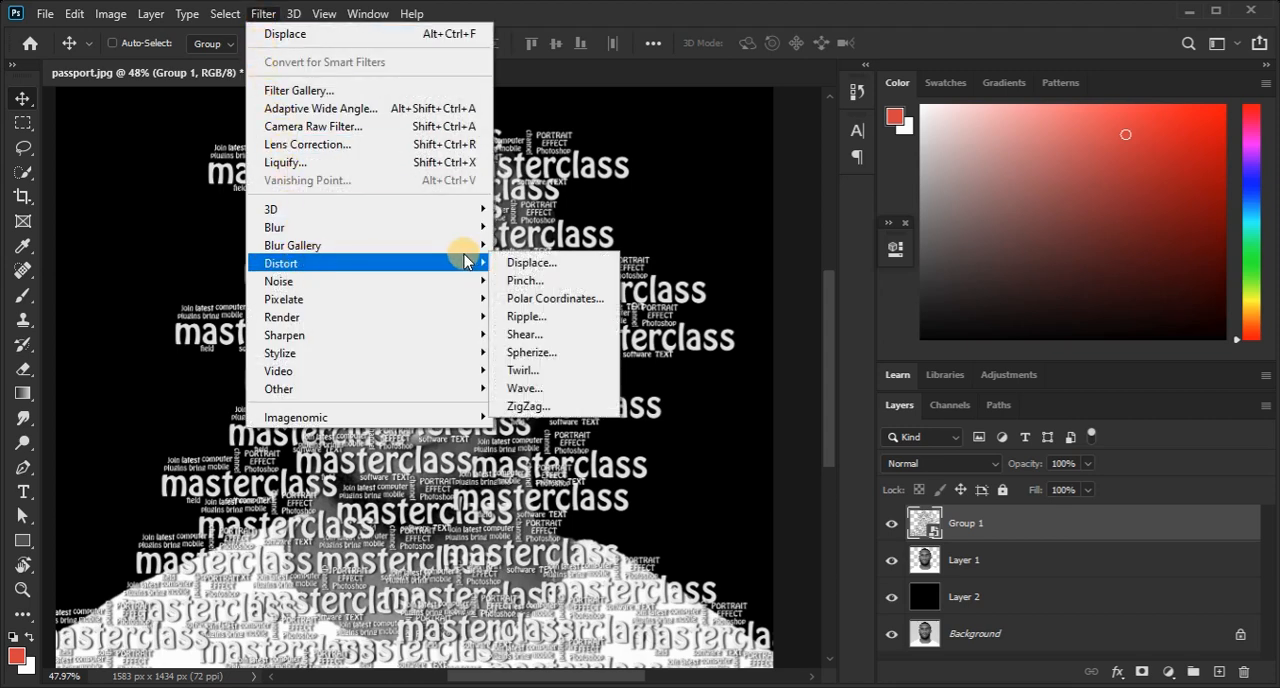
pyautogui.click(512, 263)
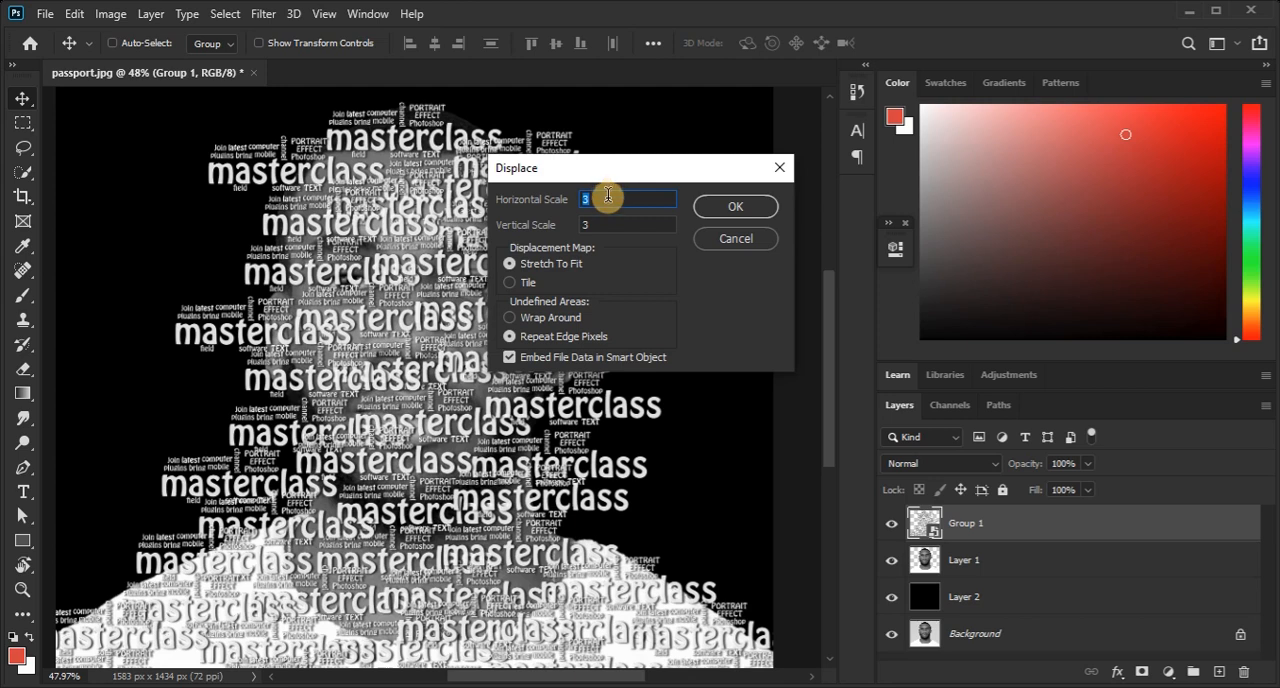
pyautogui.press('BackSpace')
pyautogui.write('10')
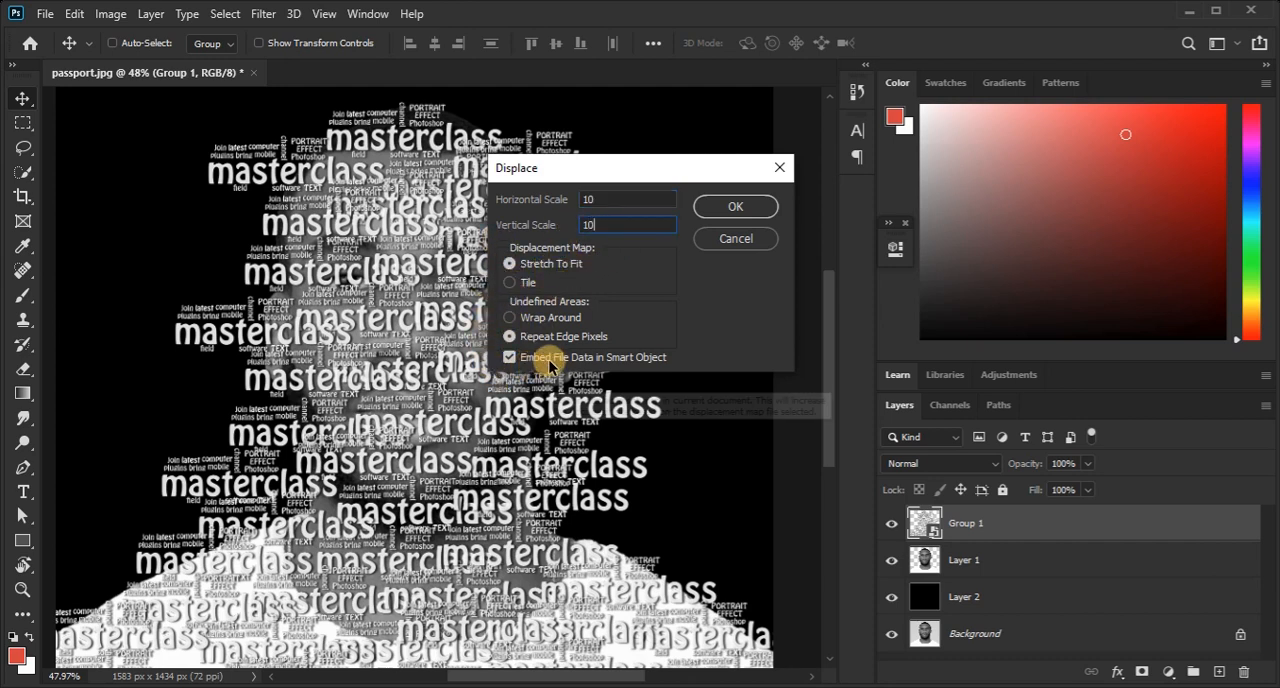
pyautogui.click(706, 209)
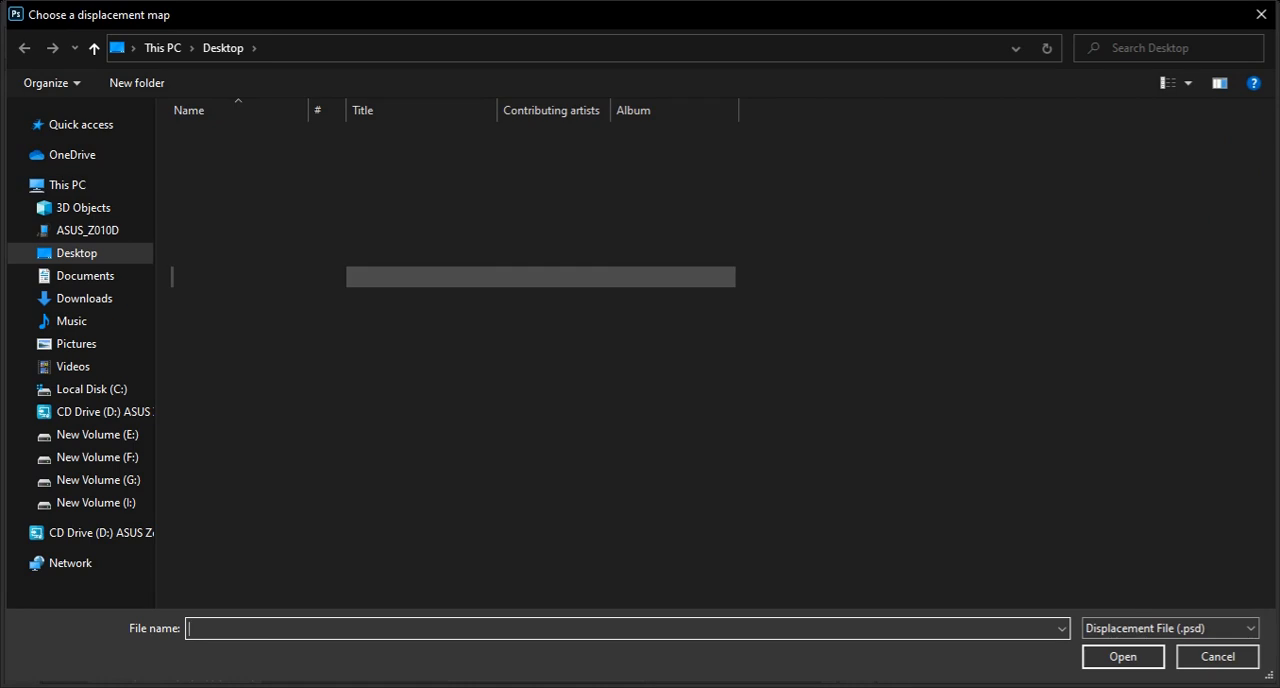
pyautogui.write('123')
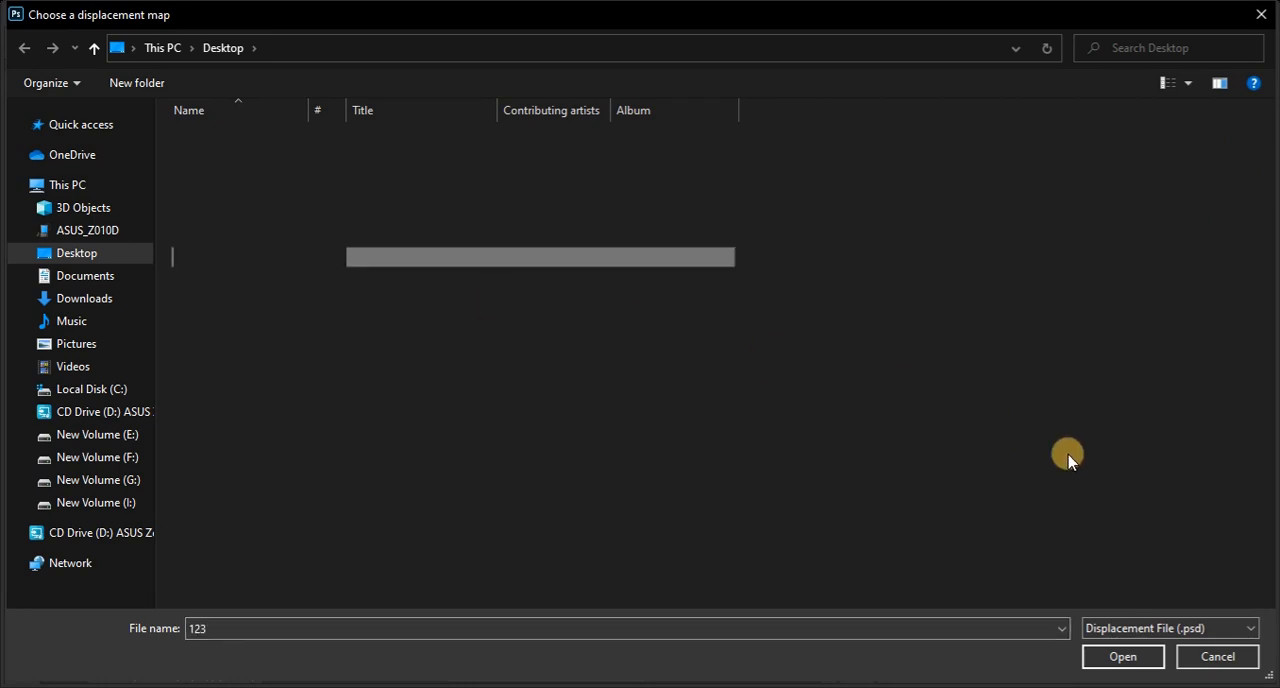
pyautogui.click(1118, 656)
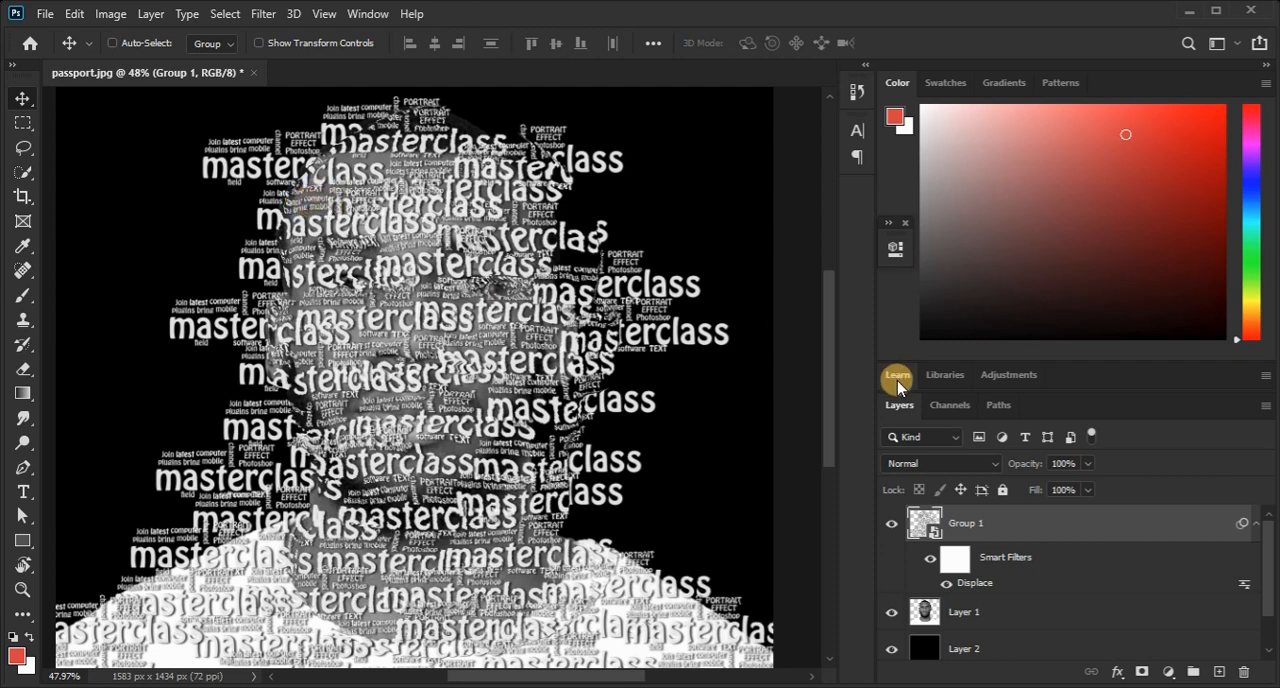
pyautogui.press('ctrl')
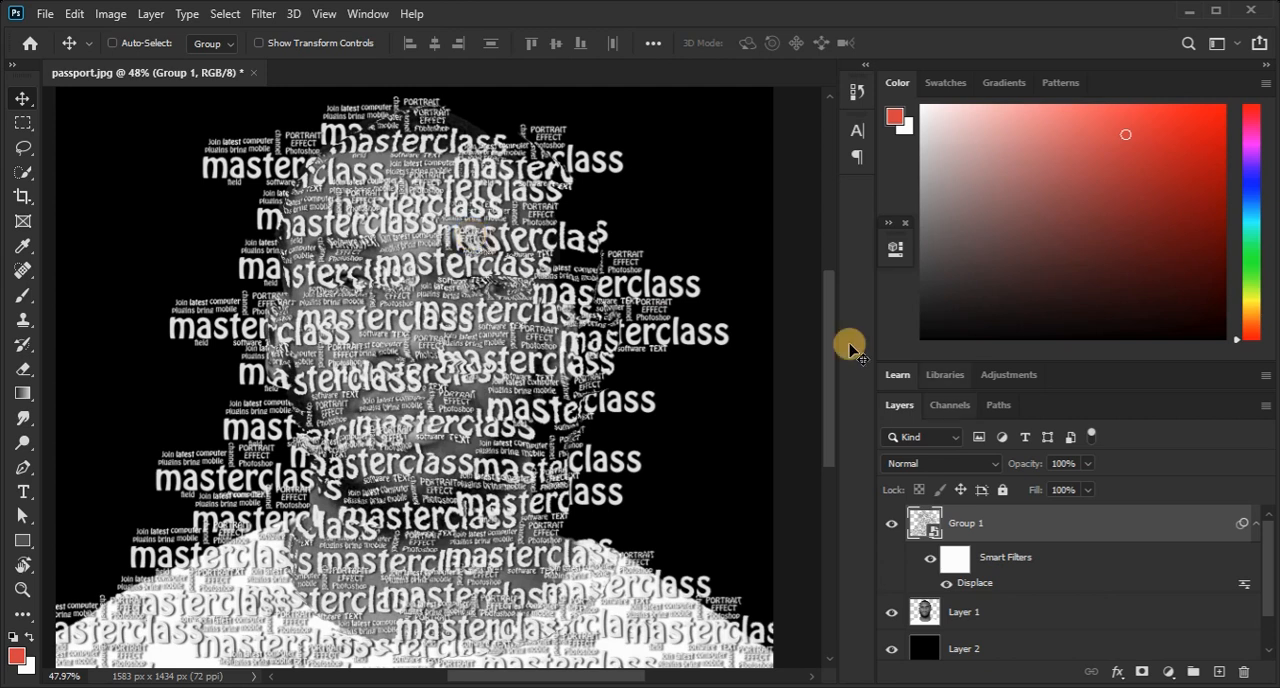
# Bring the man's cutout, Layer 1, to the front and clip it to the Group 1 lettering.
pyautogui.click(978, 616)
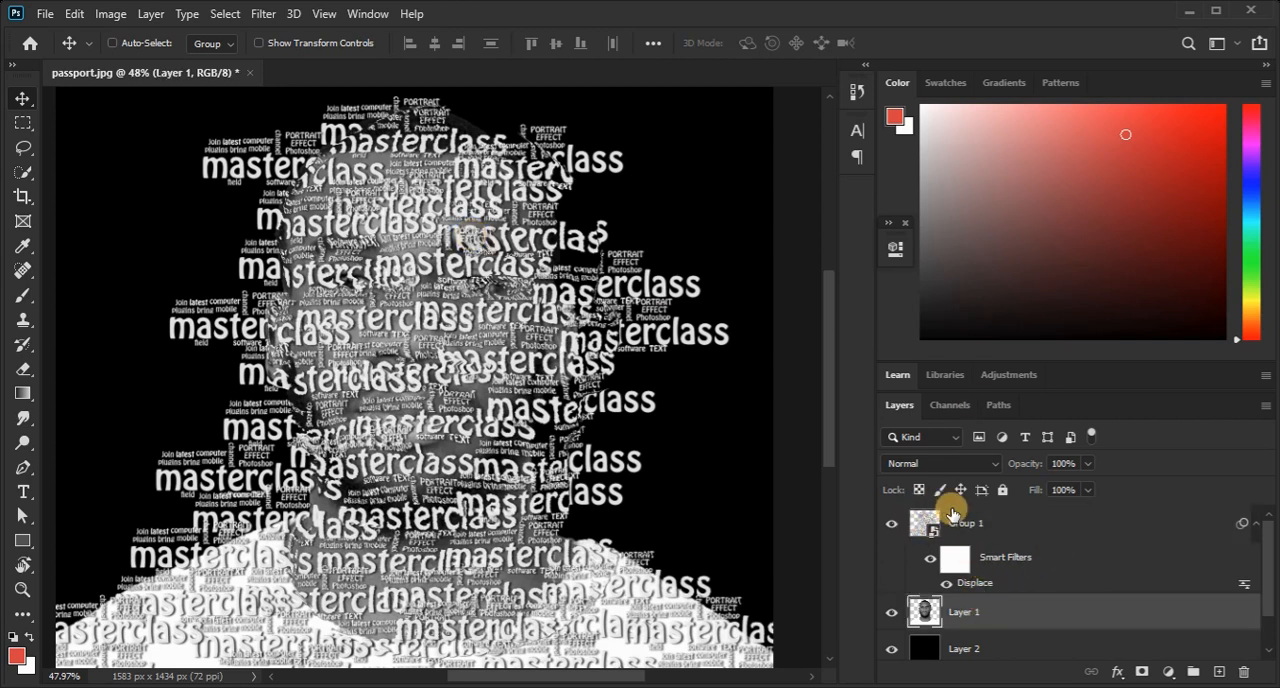
pyautogui.click(152, 14)
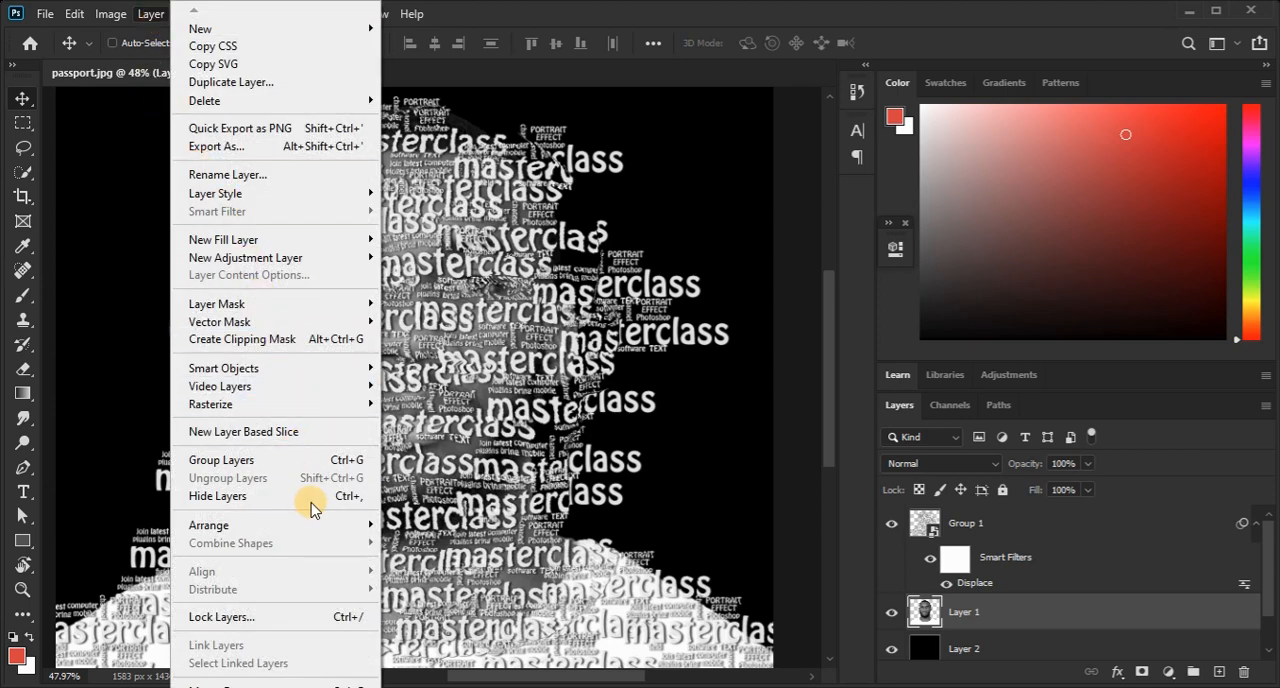
pyautogui.moveTo(323, 524)
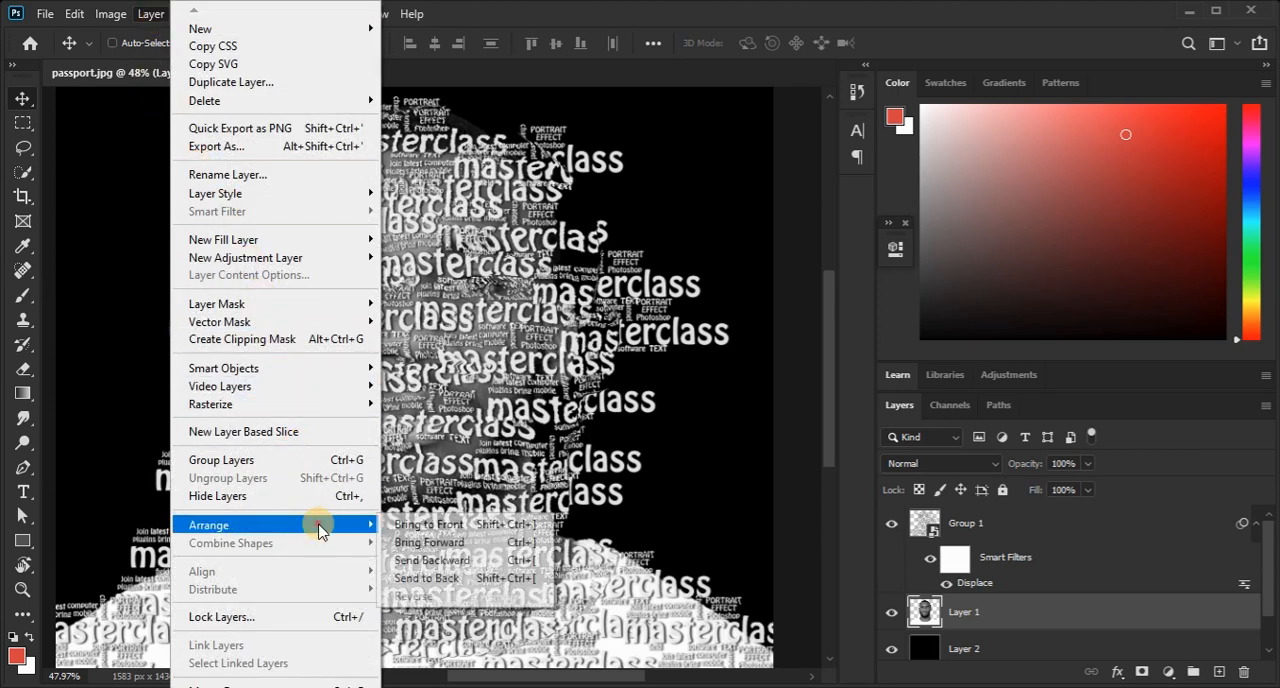
pyautogui.click(479, 529)
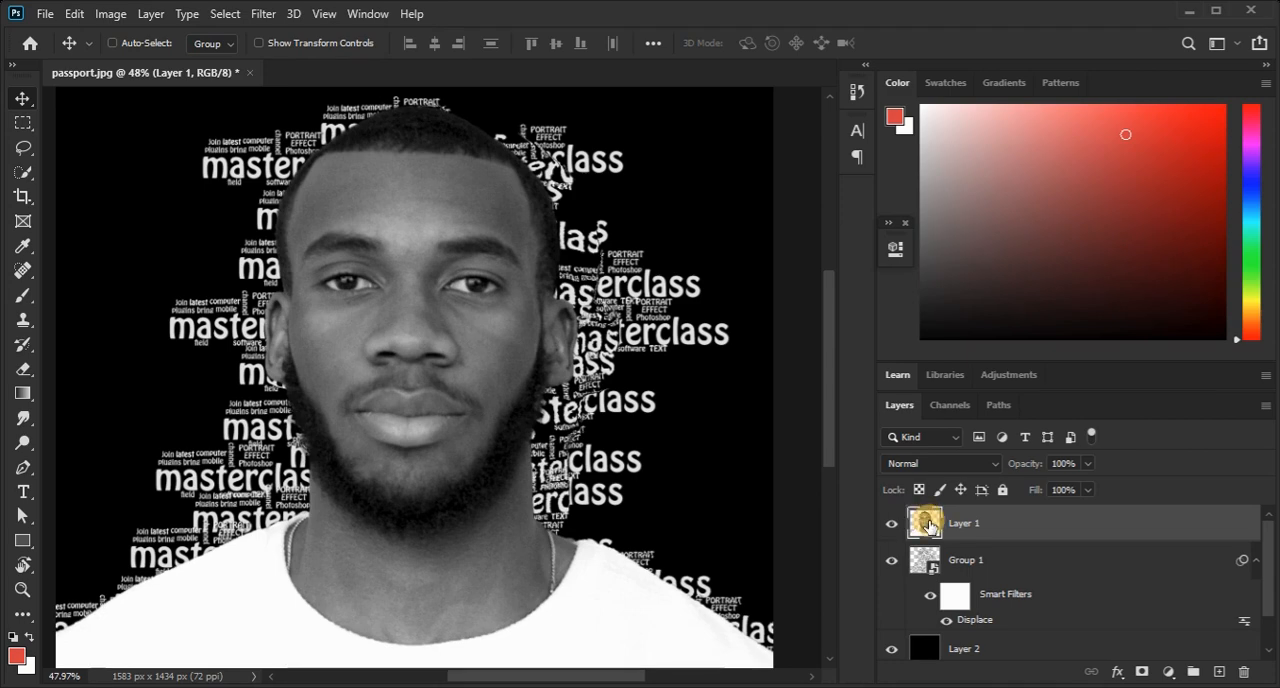
pyautogui.click(150, 14)
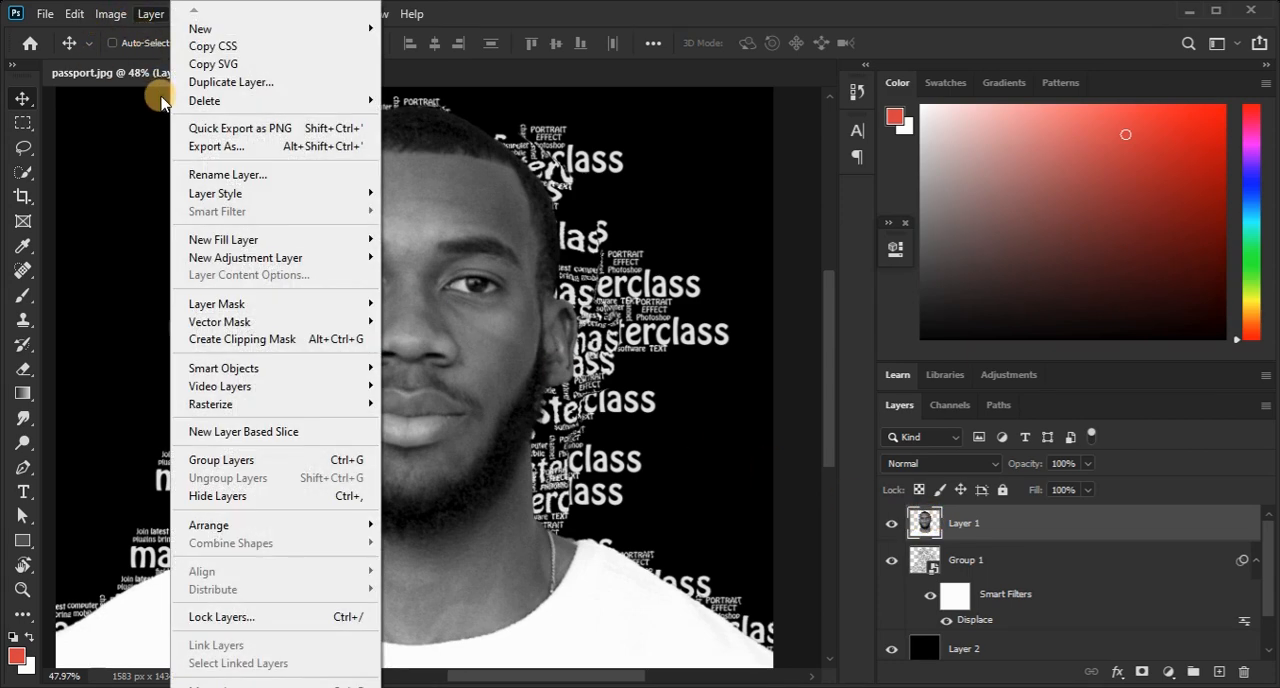
pyautogui.click(278, 339)
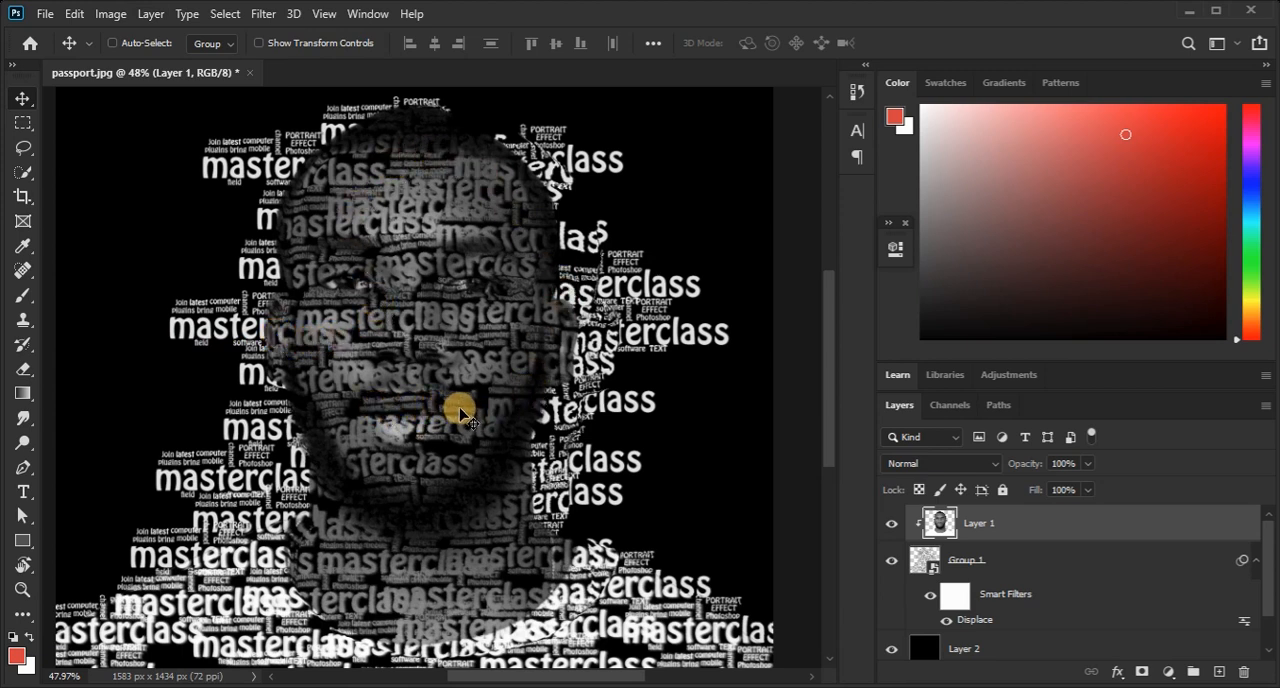
# Increase Layer 1's contrast with Levels, setting the input levels to 12, 0.88 and 153.
pyautogui.click(103, 15)
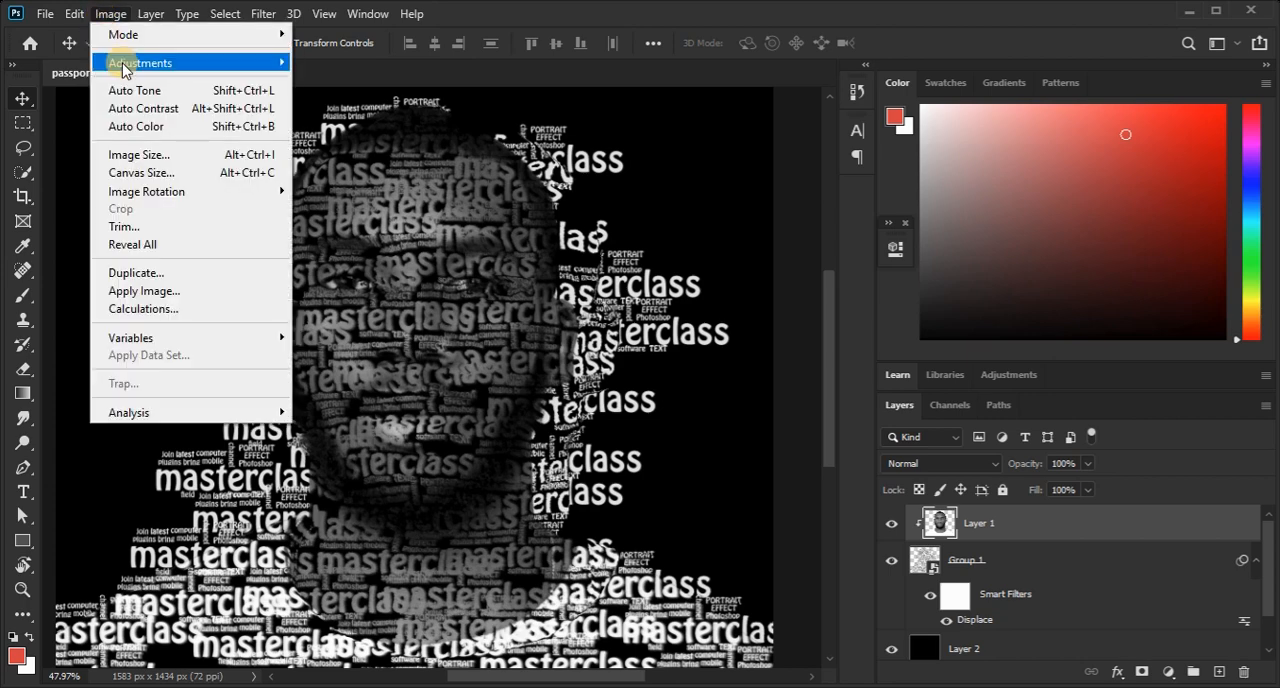
pyautogui.moveTo(235, 62)
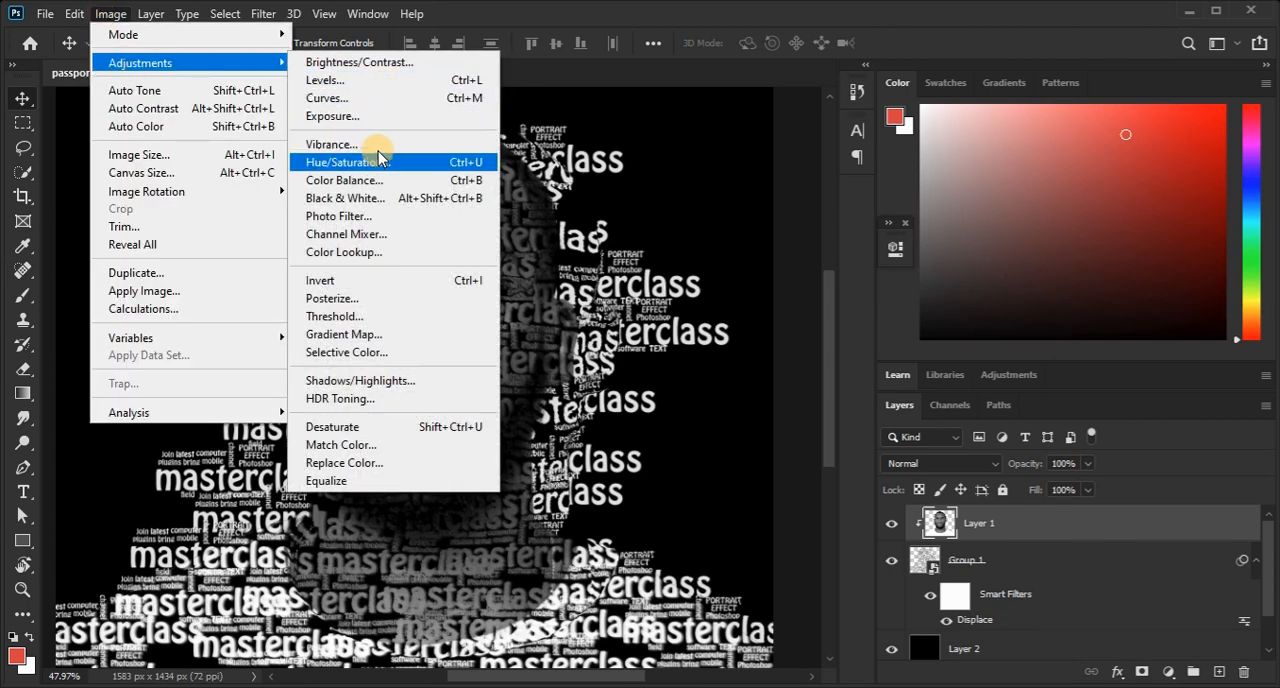
pyautogui.click(357, 82)
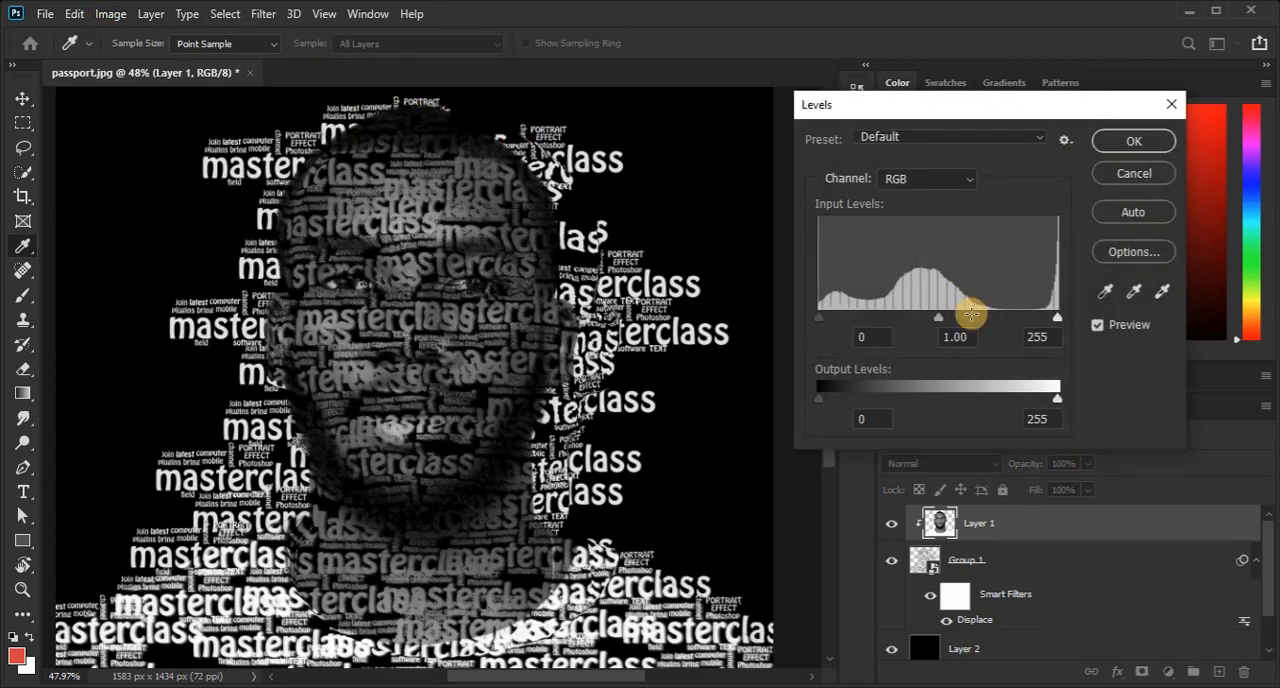
pyautogui.moveTo(1056, 317); pyautogui.dragTo(971, 318)
pyautogui.moveTo(893, 318); pyautogui.dragTo(831, 323)
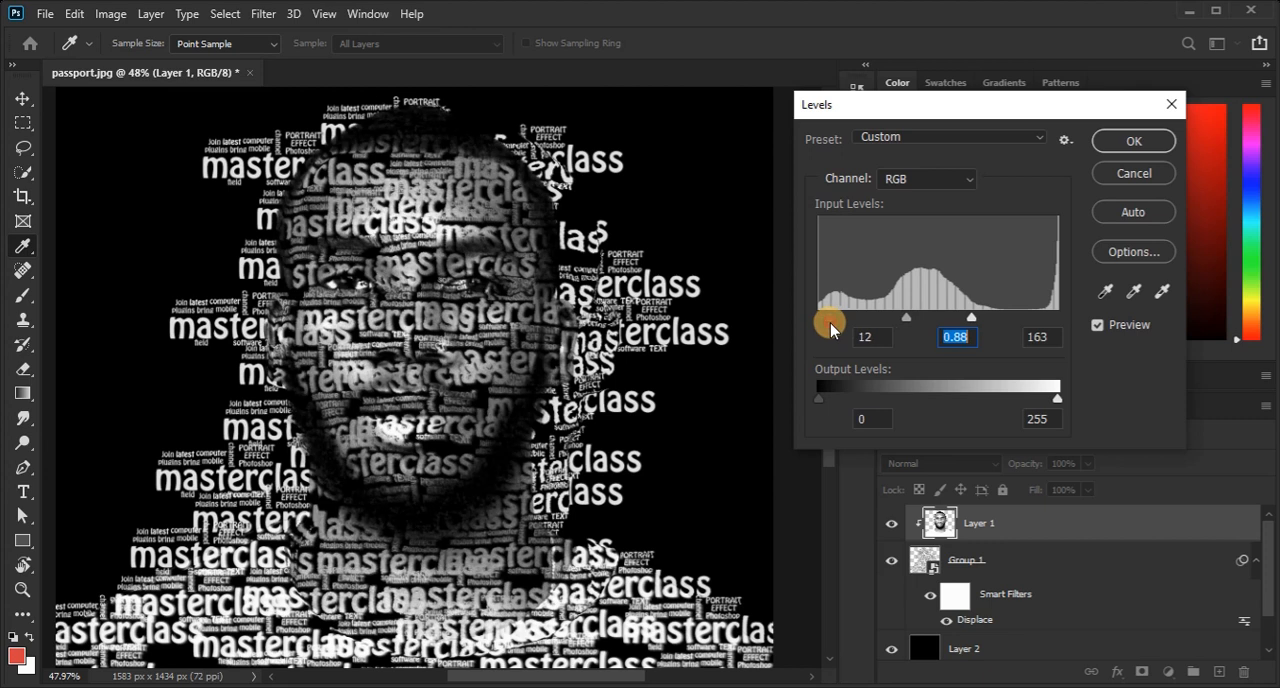
pyautogui.moveTo(969, 318)
pyautogui.mouseDown()
pyautogui.moveTo(951, 320)
pyautogui.moveTo(963, 325)
pyautogui.mouseUp()
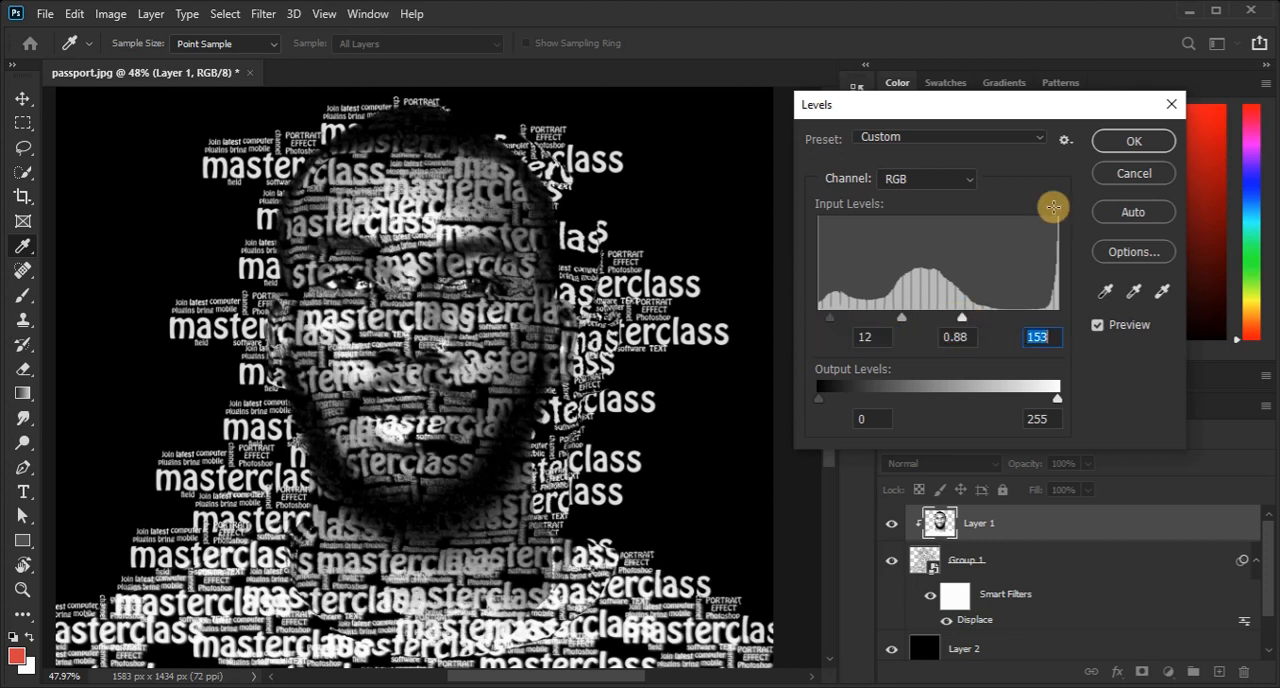
pyautogui.click(1134, 141)
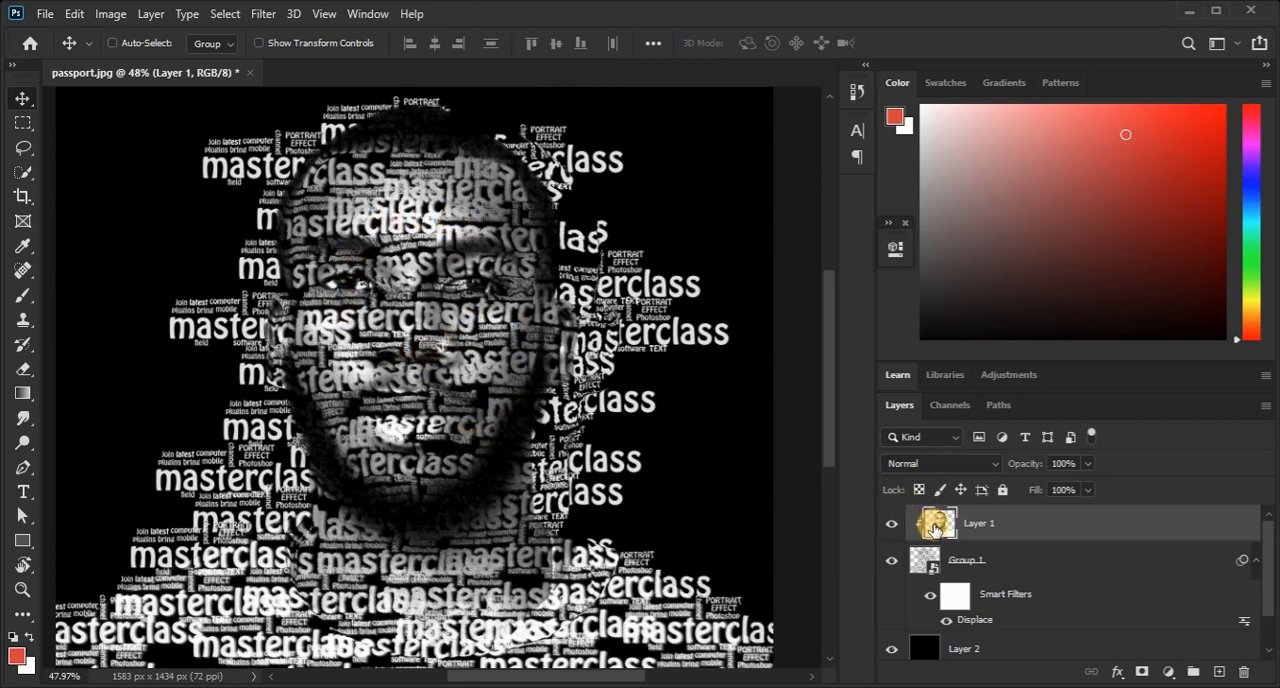
# Load the Layer 1 Transparency channel as a new selection around the man.
pyautogui.click(220, 14)
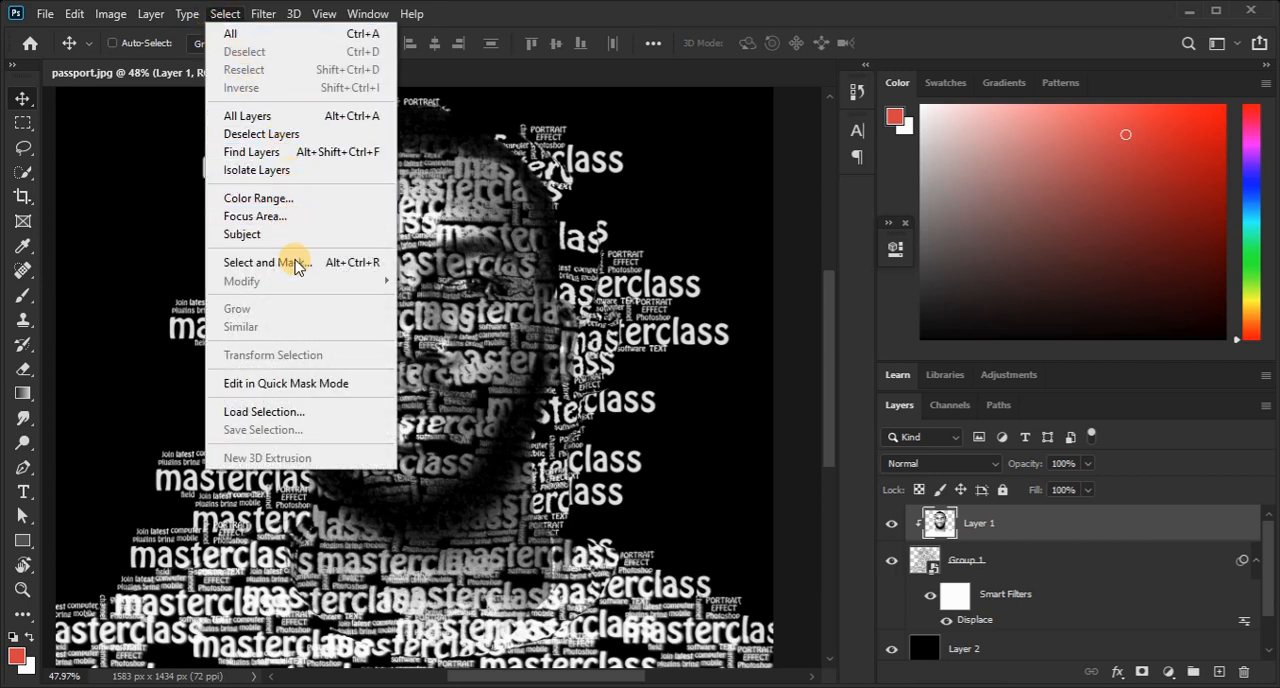
pyautogui.click(314, 412)
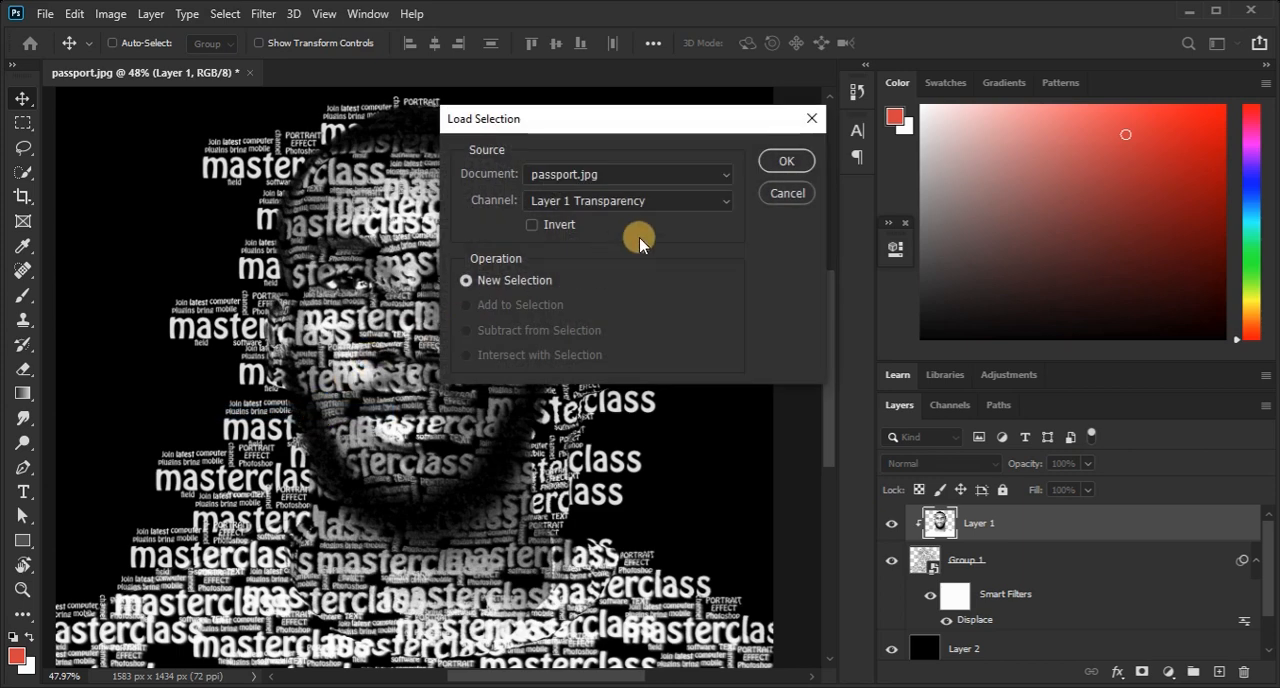
pyautogui.click(784, 162)
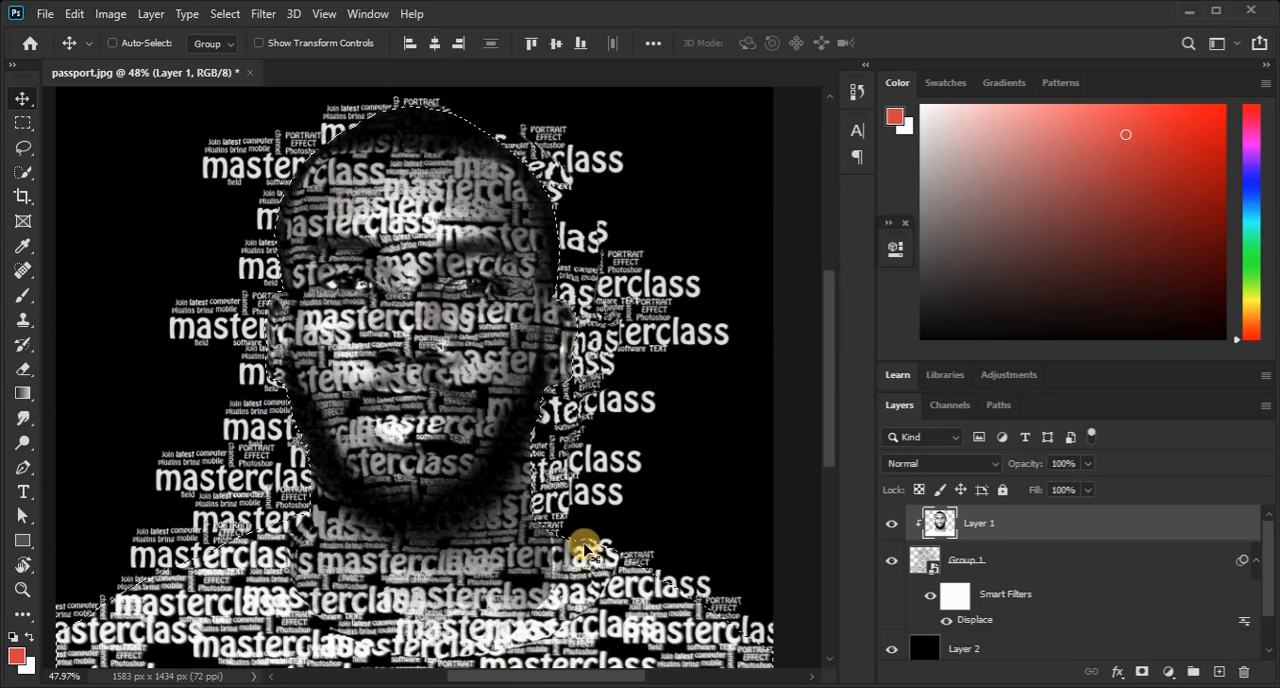
# Add a layer mask to Group 1 that reveals only the selected silhouette of the man.
pyautogui.scroll(-1, 998, 558)
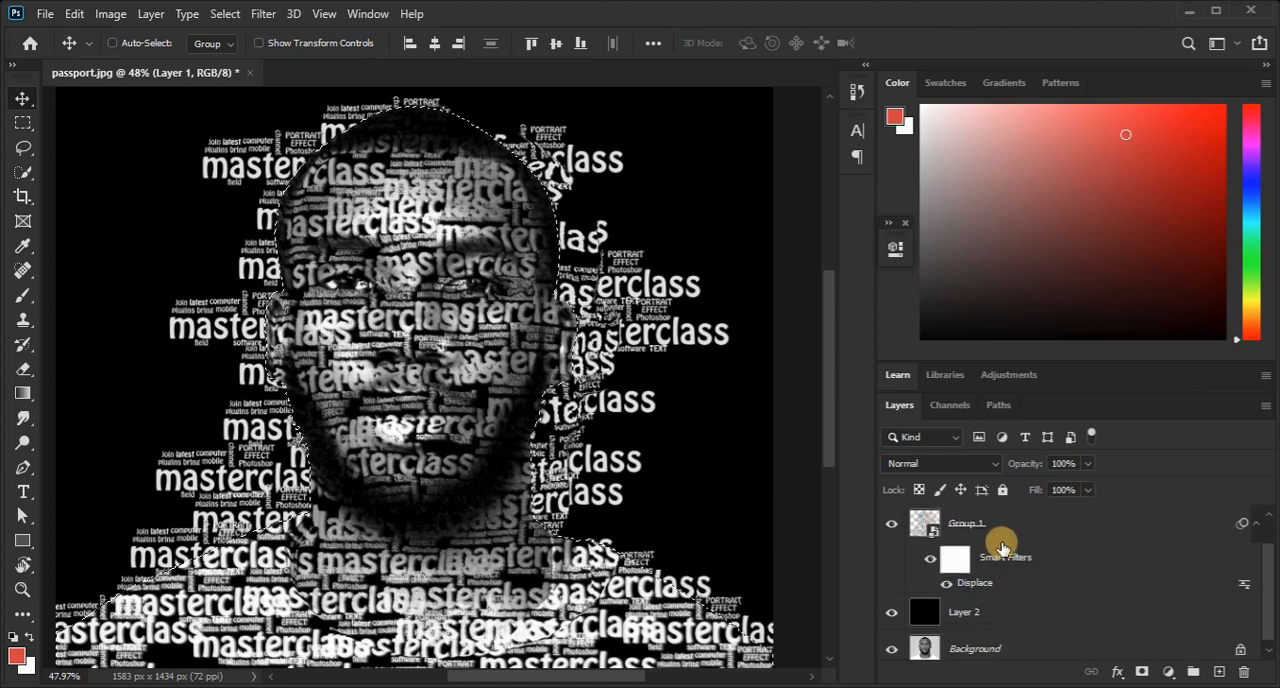
pyautogui.scroll(1, 999, 542)
pyautogui.click(1008, 560)
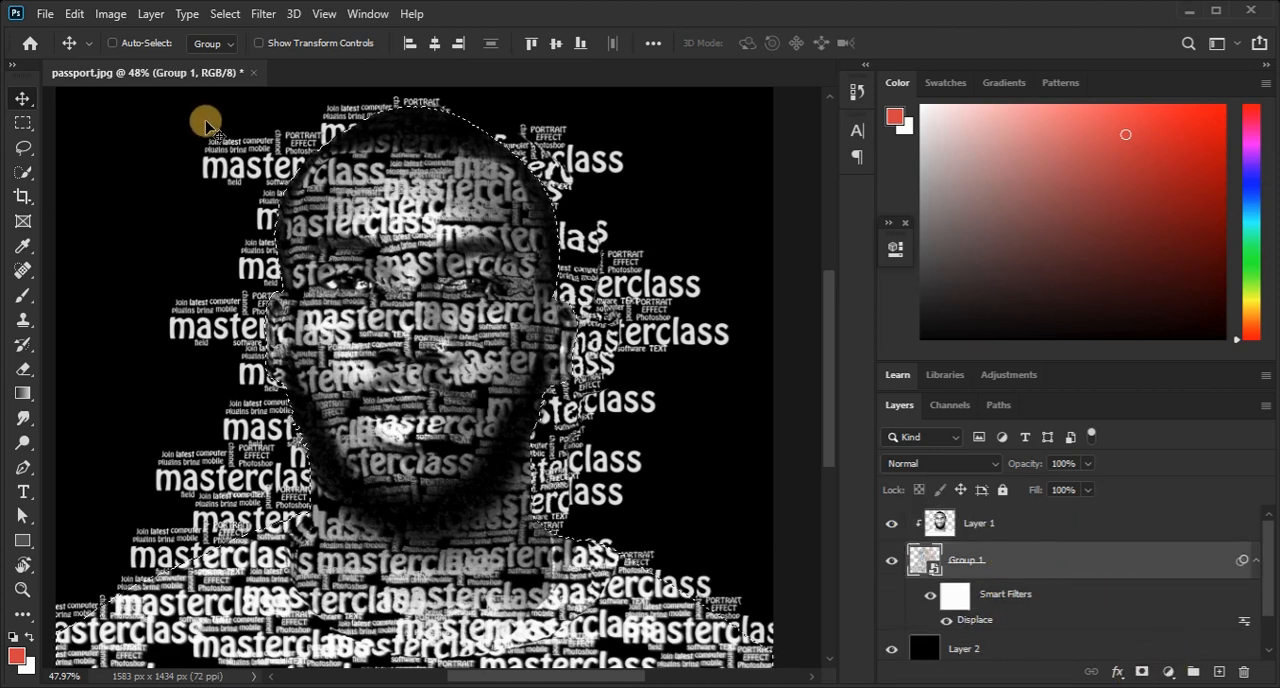
pyautogui.click(148, 14)
pyautogui.moveTo(237, 303)
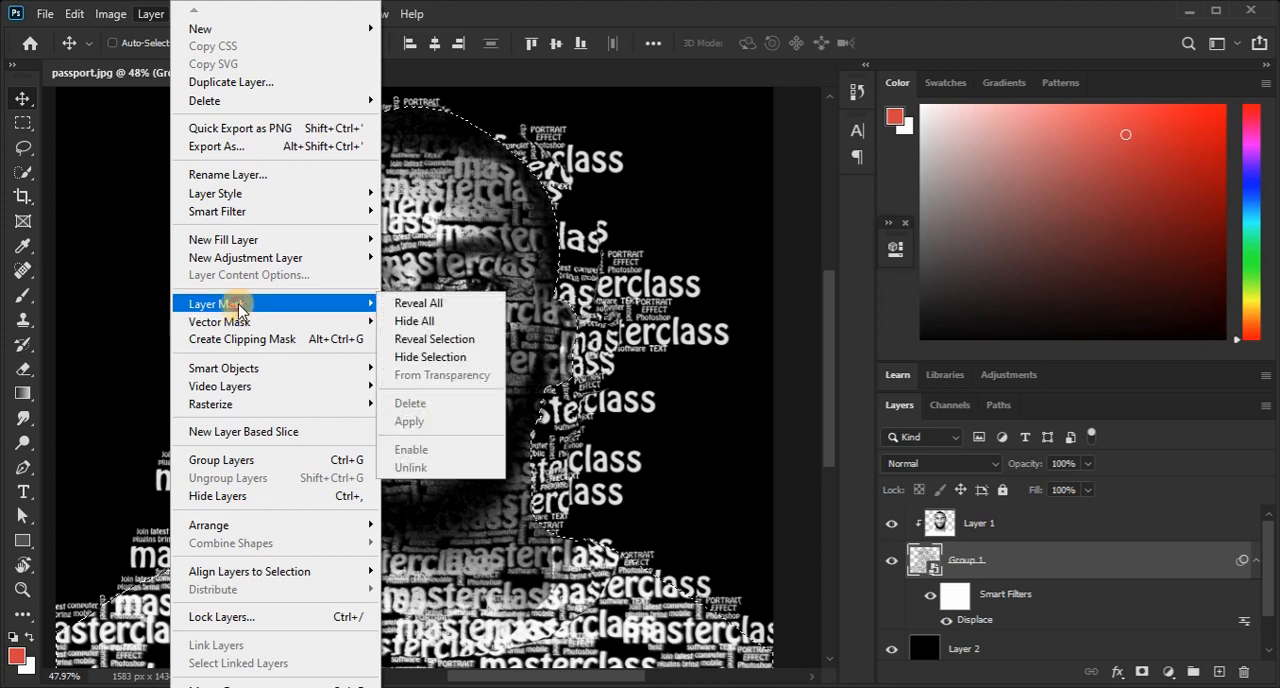
pyautogui.click(462, 342)
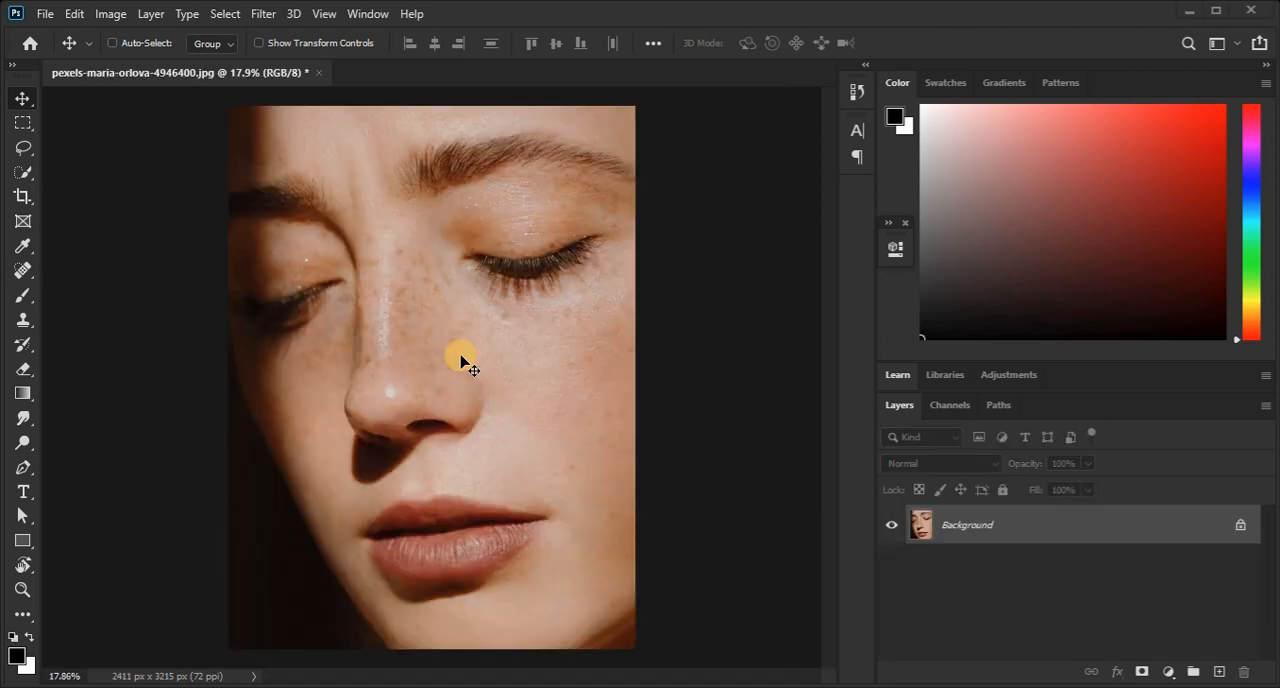
# Duplicate the locked Background photo onto a new layer with Layer Via Copy.
pyautogui.click(151, 14)
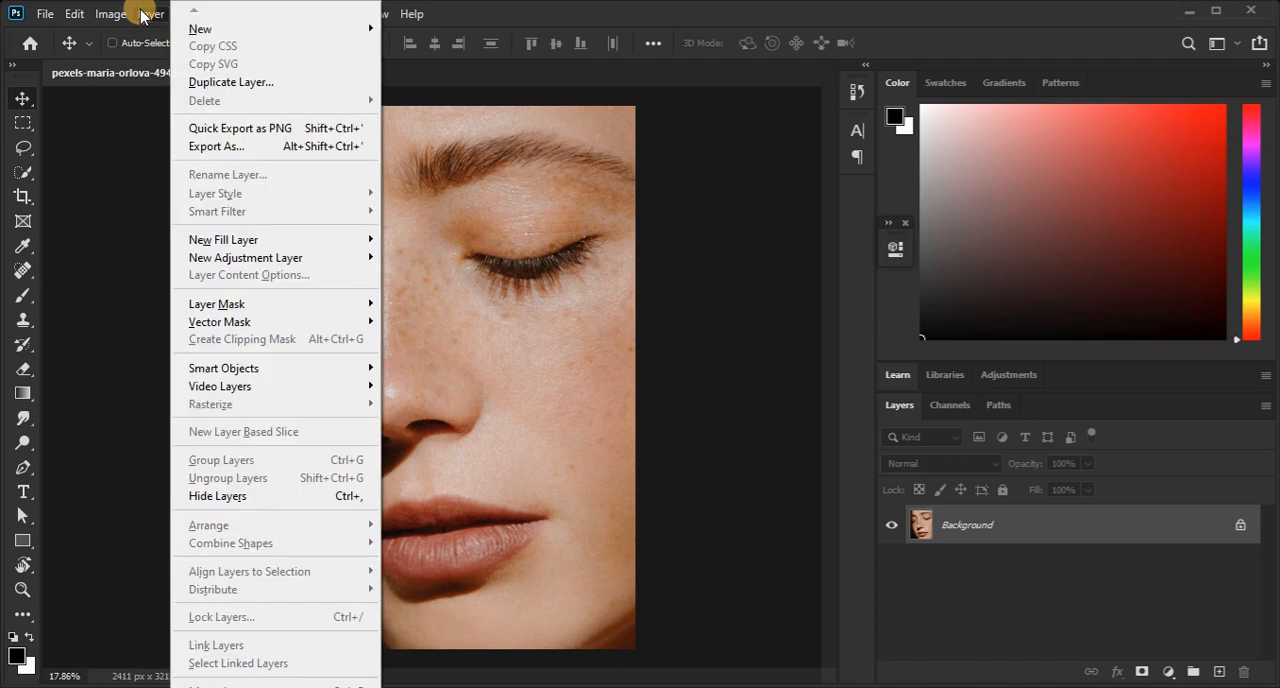
pyautogui.moveTo(183, 31)
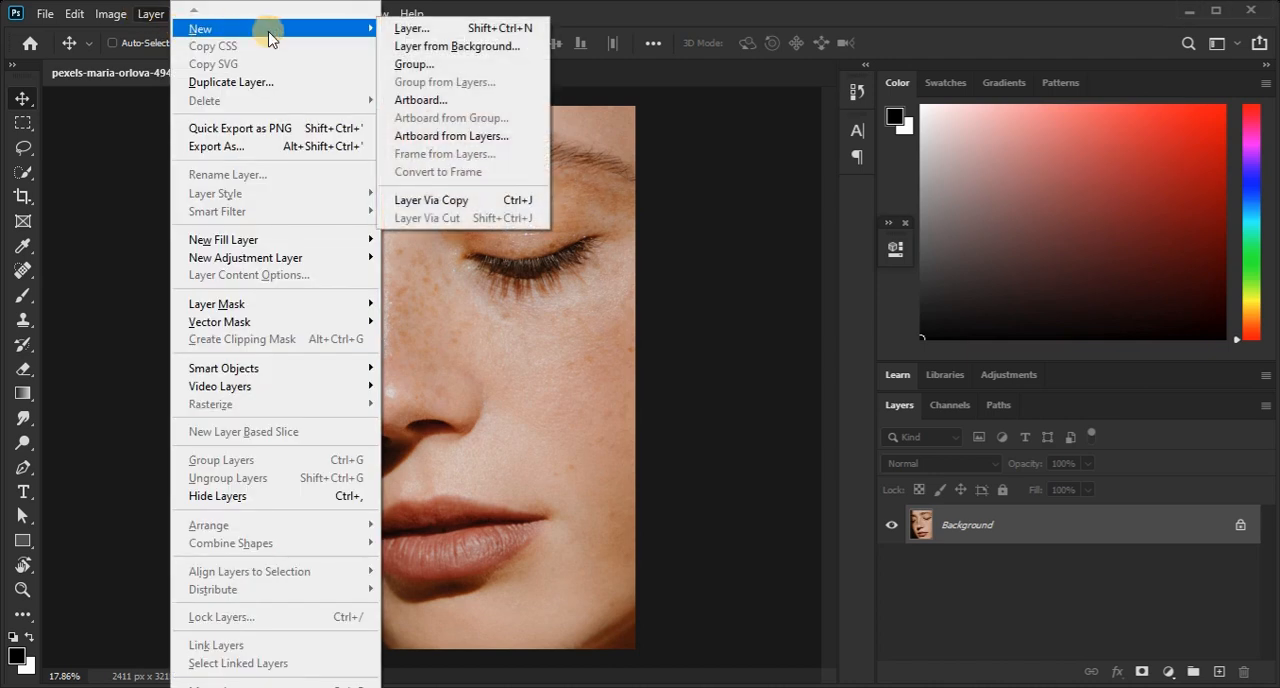
pyautogui.click(450, 199)
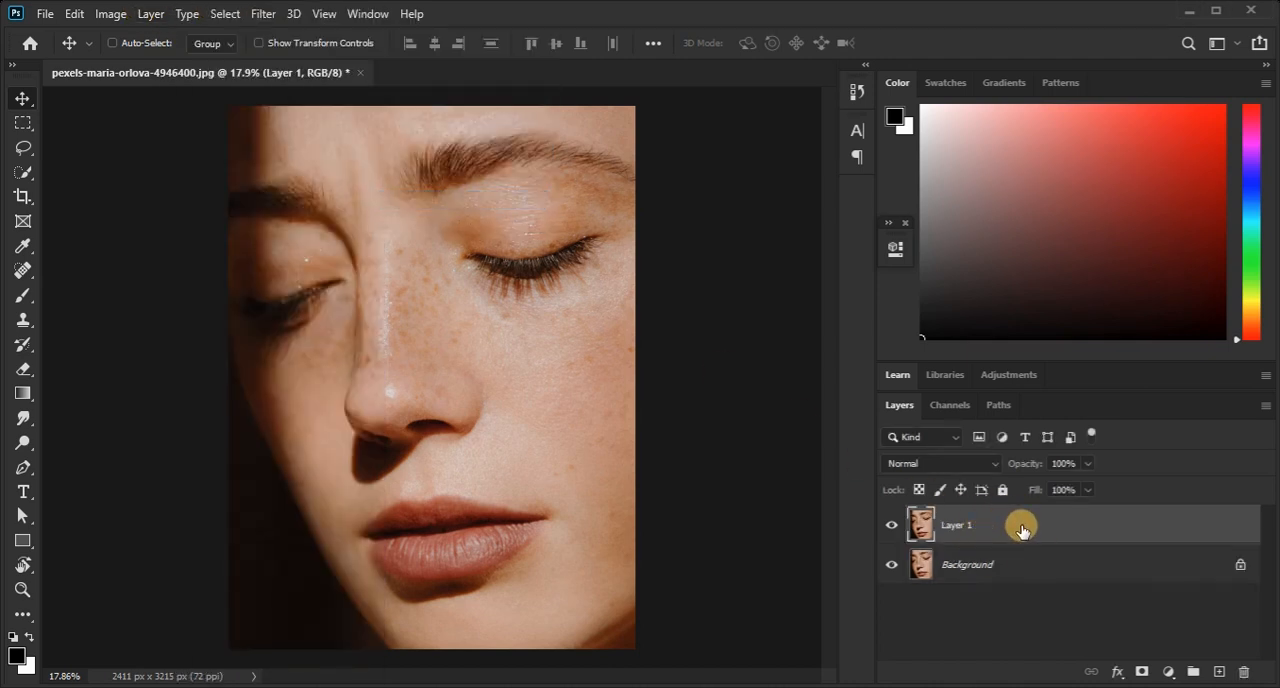
# Create a text box covering the whole face photo and fill it with repeated pasted lorem ipsum paragraphs.
pyautogui.click(23, 492)
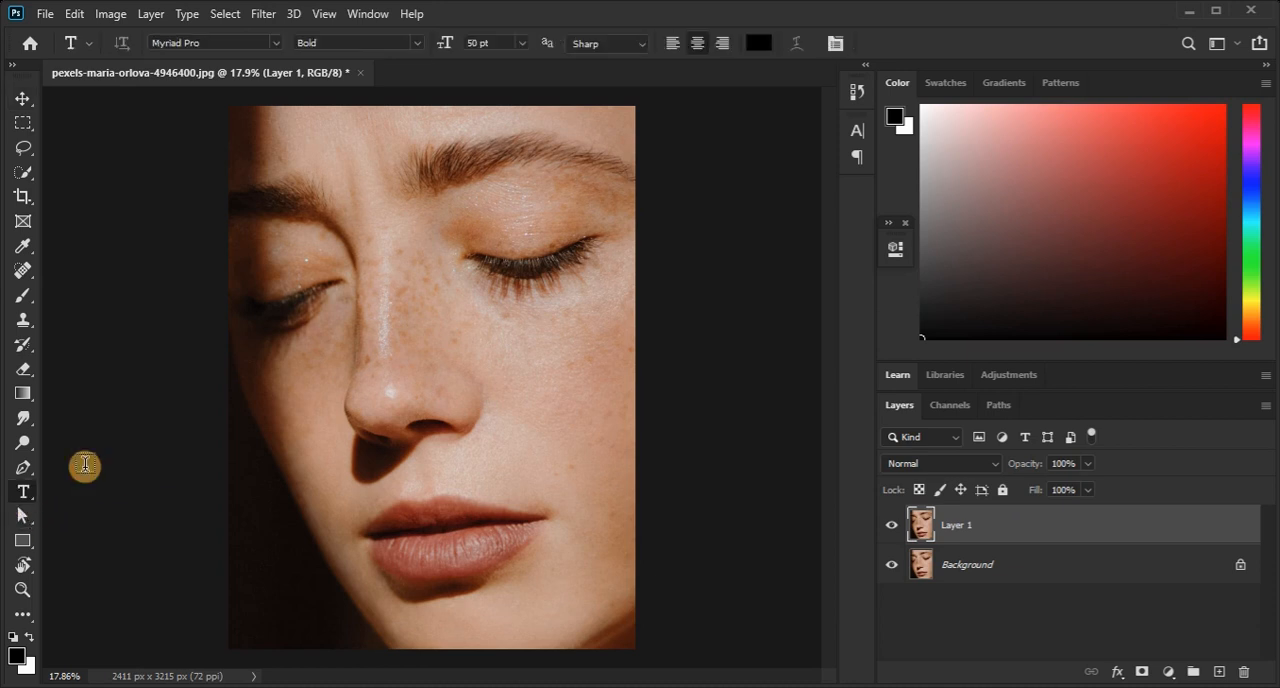
pyautogui.moveTo(228, 105); pyautogui.dragTo(641, 648)
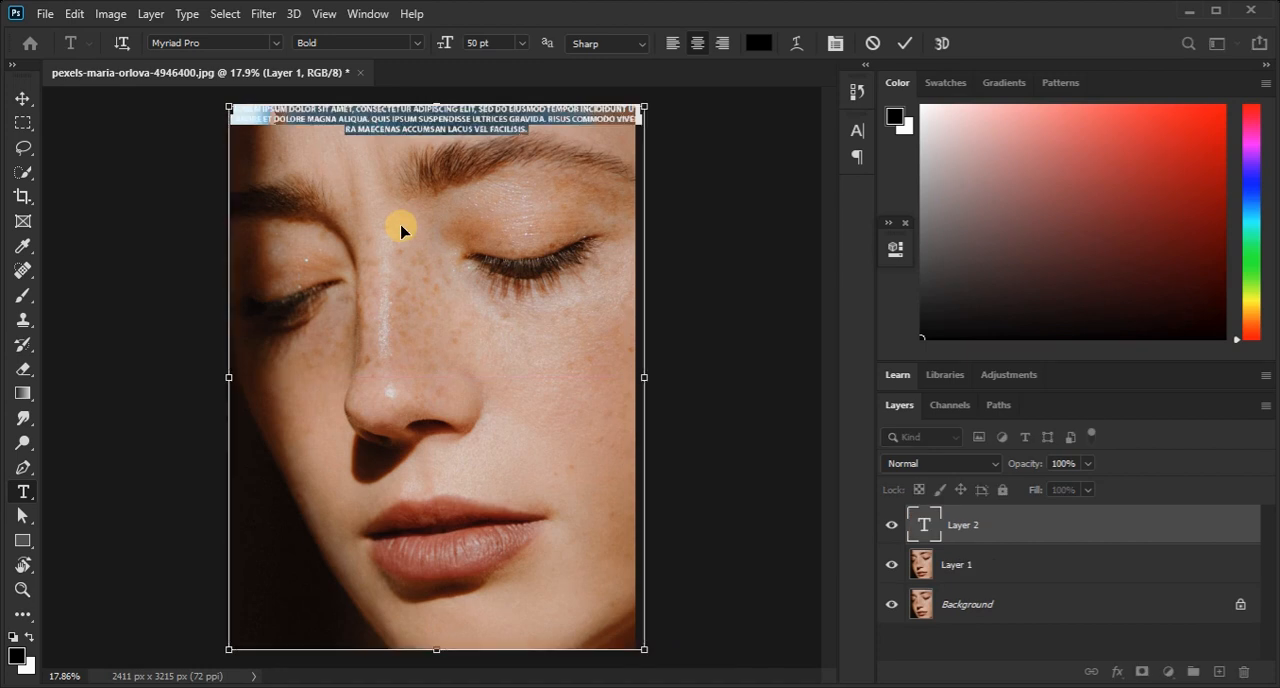
pyautogui.hotkey('ctrl', 'v')
pyautogui.hotkey('ctrl', 'v')
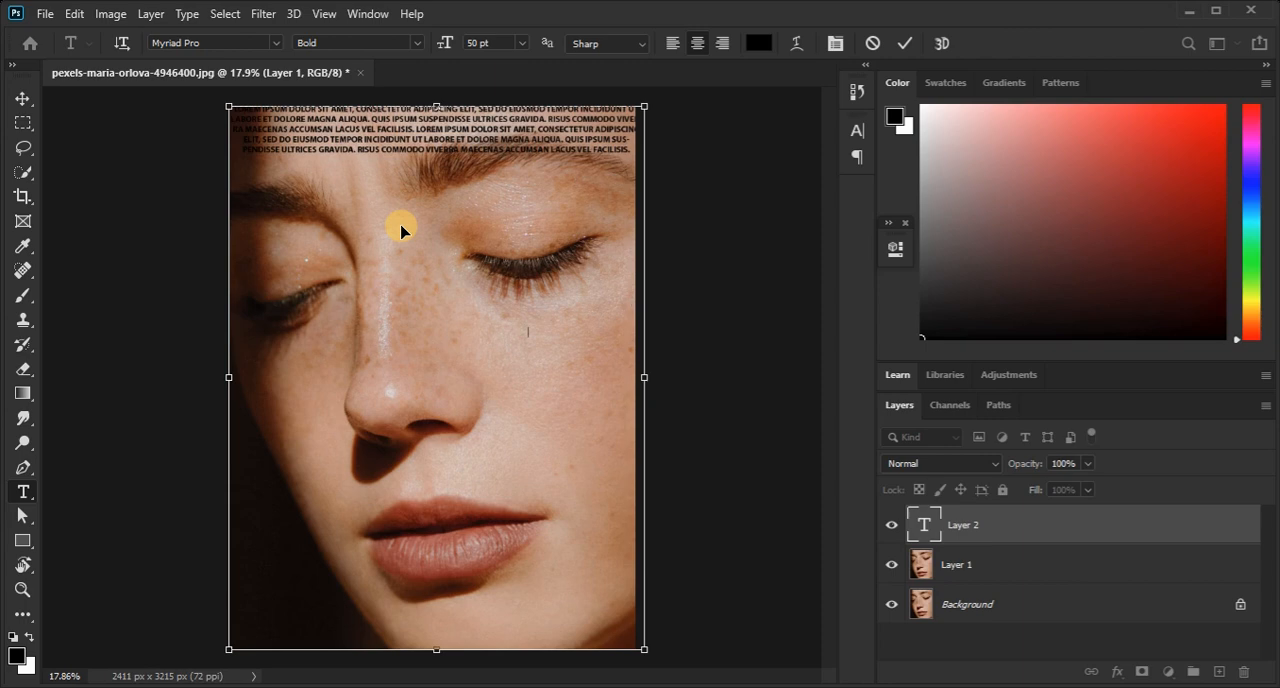
pyautogui.hotkey('ctrl', 'v')
pyautogui.hotkey('ctrl', 'v')
pyautogui.hotkey('ctrl', 'v')
pyautogui.hotkey('ctrl', 'v')
pyautogui.hotkey('ctrl', 'v')
pyautogui.hotkey('ctrl', 'v')
pyautogui.hotkey('ctrl', 'v')
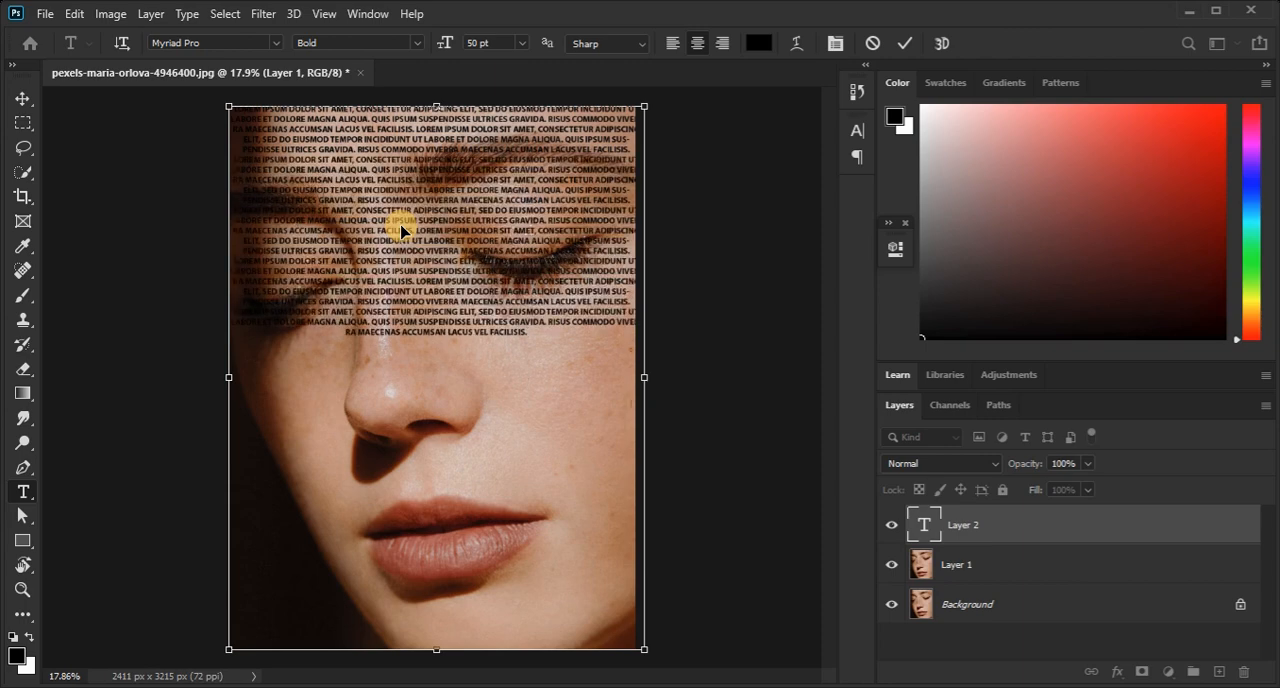
pyautogui.hotkey('ctrl', 'v')
pyautogui.hotkey('ctrl', 'v')
pyautogui.hotkey('ctrl', 'v')
pyautogui.hotkey('ctrl', 'v')
# Set the font size of all the lorem ipsum text to 72 pt and commit the text.
pyautogui.hotkey('ctrl', 'a')
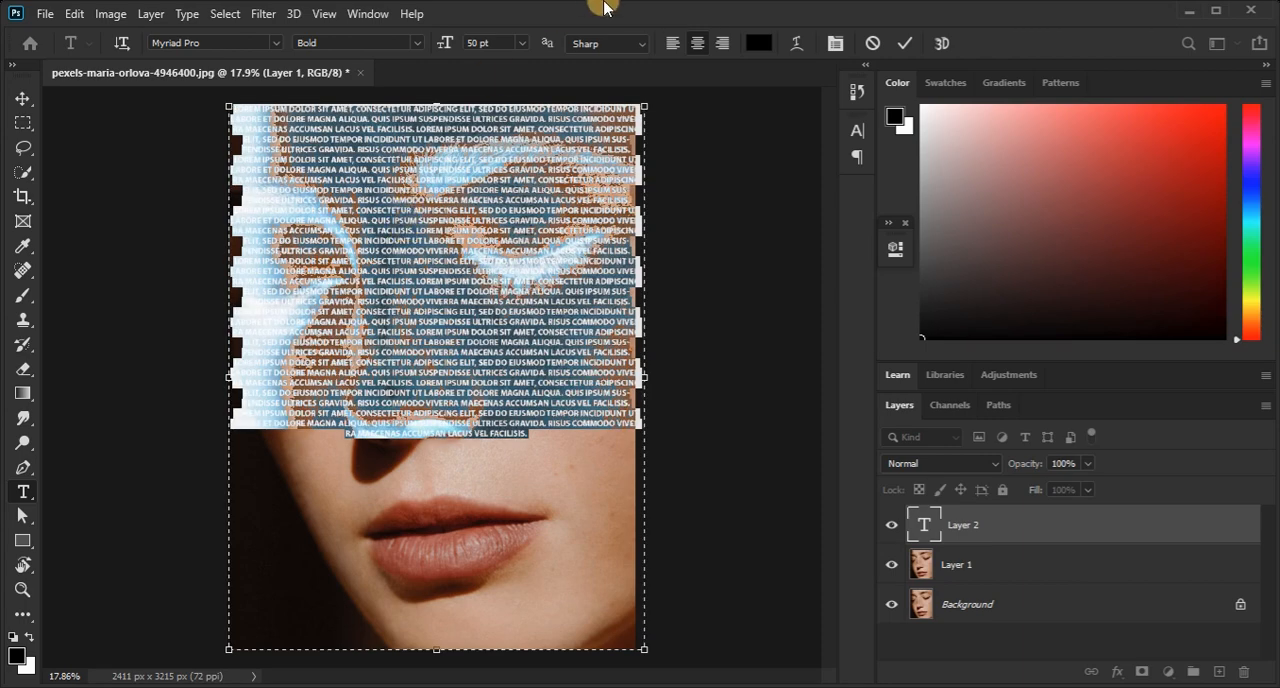
pyautogui.click(521, 42)
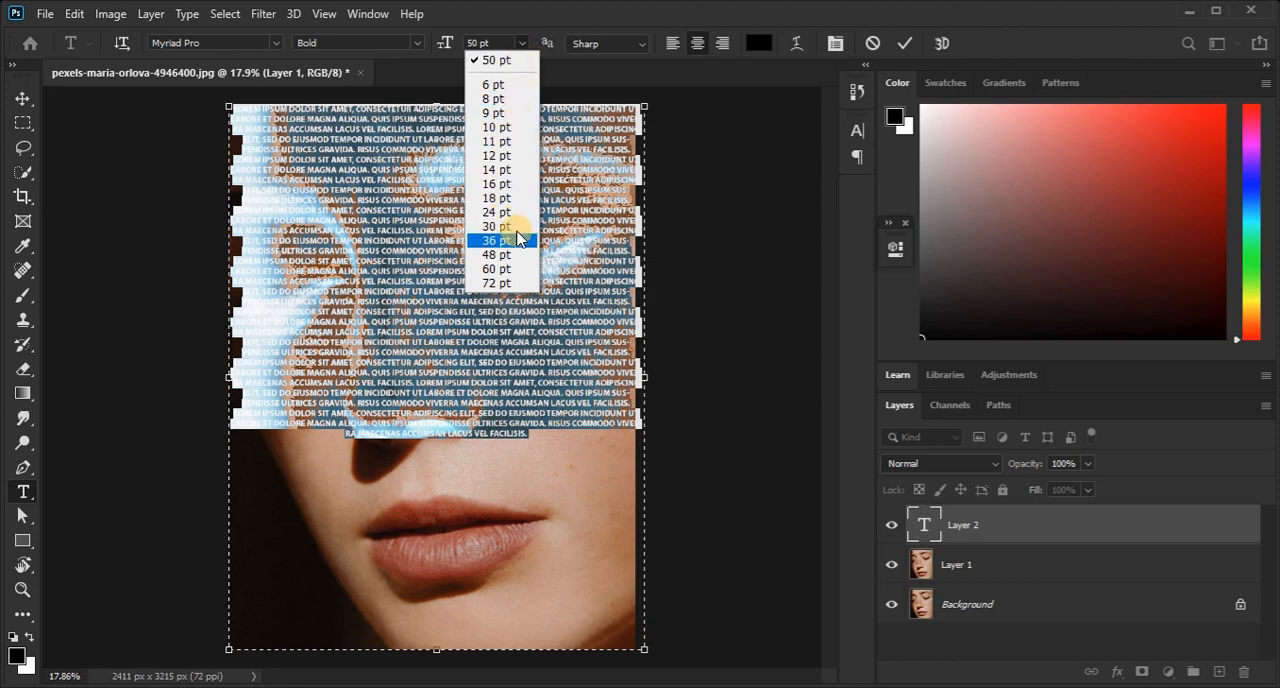
pyautogui.click(500, 283)
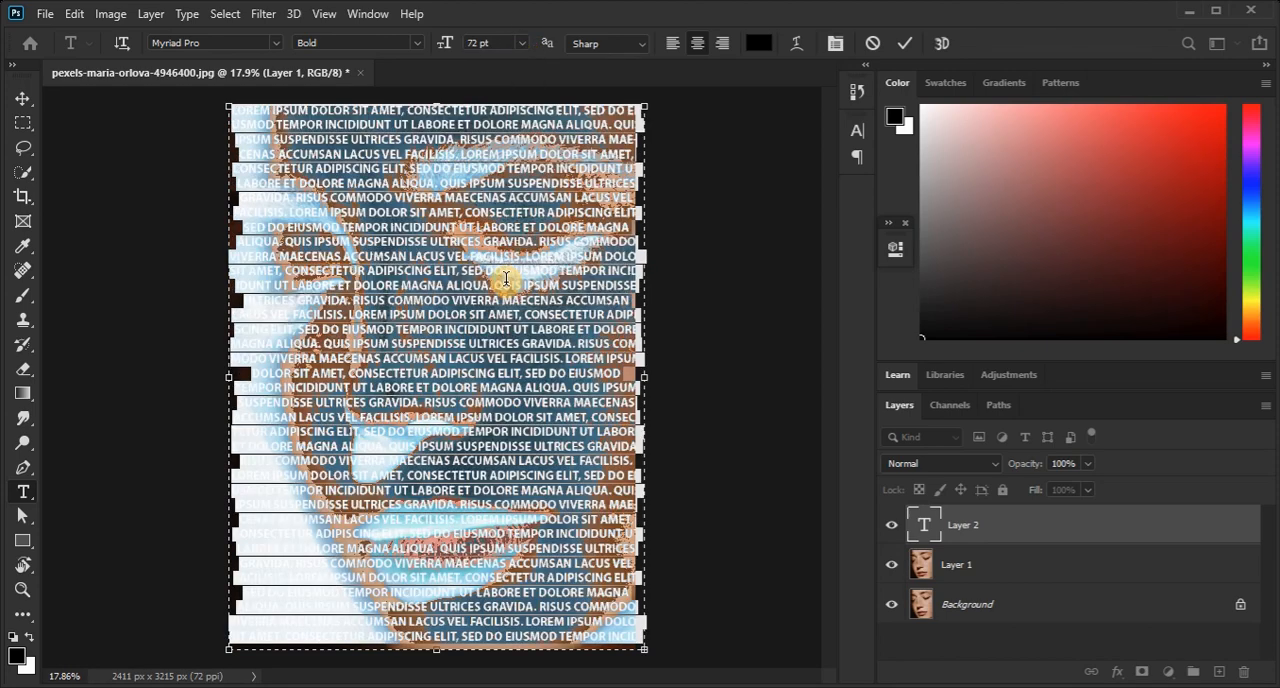
pyautogui.hotkey('ctrl', 'Return')
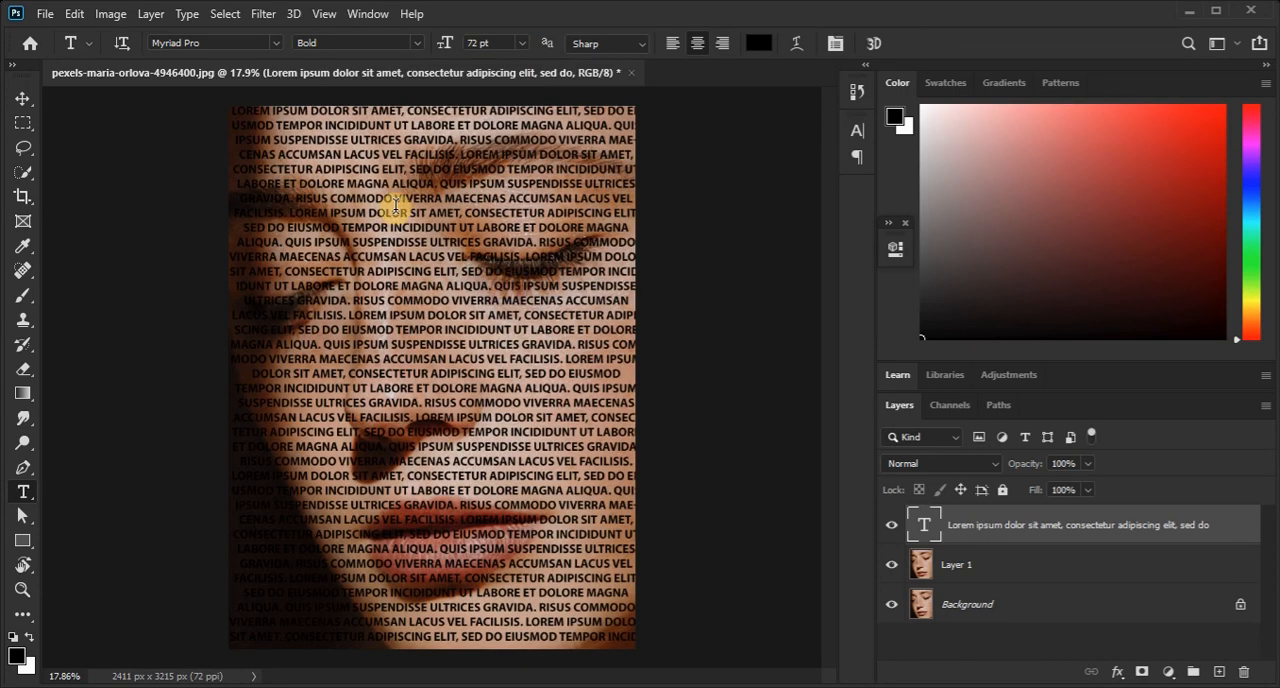
pyautogui.click(22, 97)
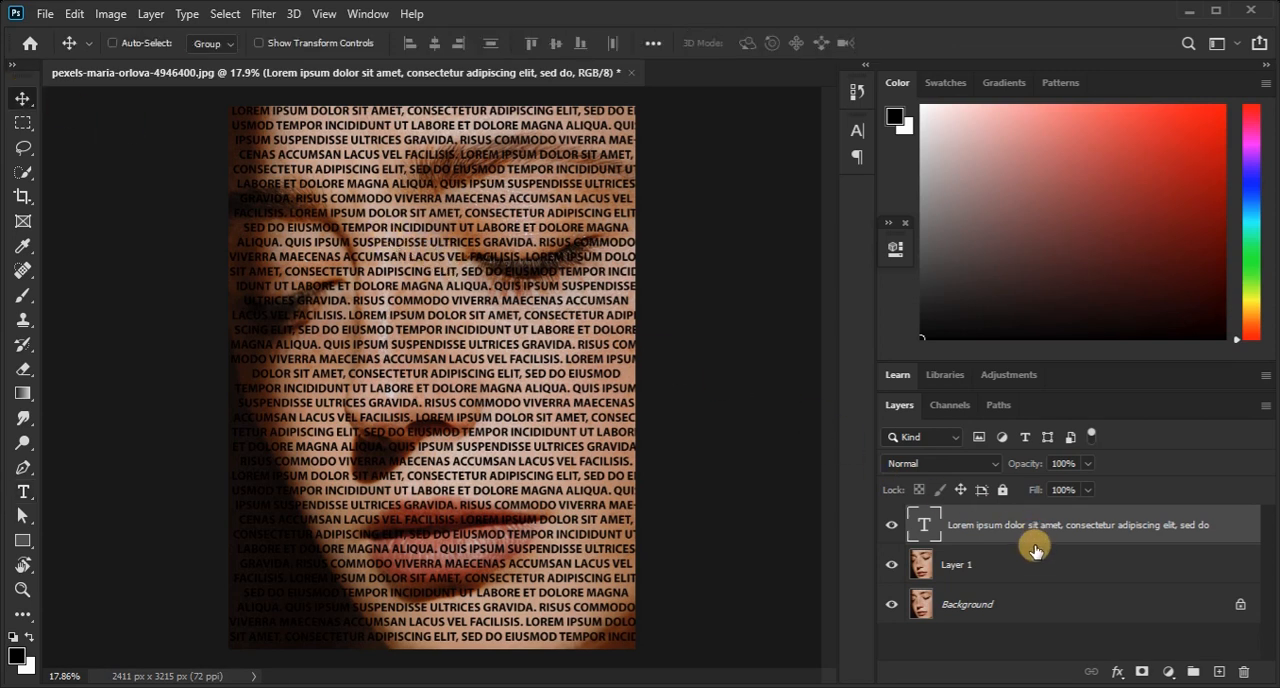
# Duplicate Layer 1, the copied face photo, into a new document.
pyautogui.click(987, 568)
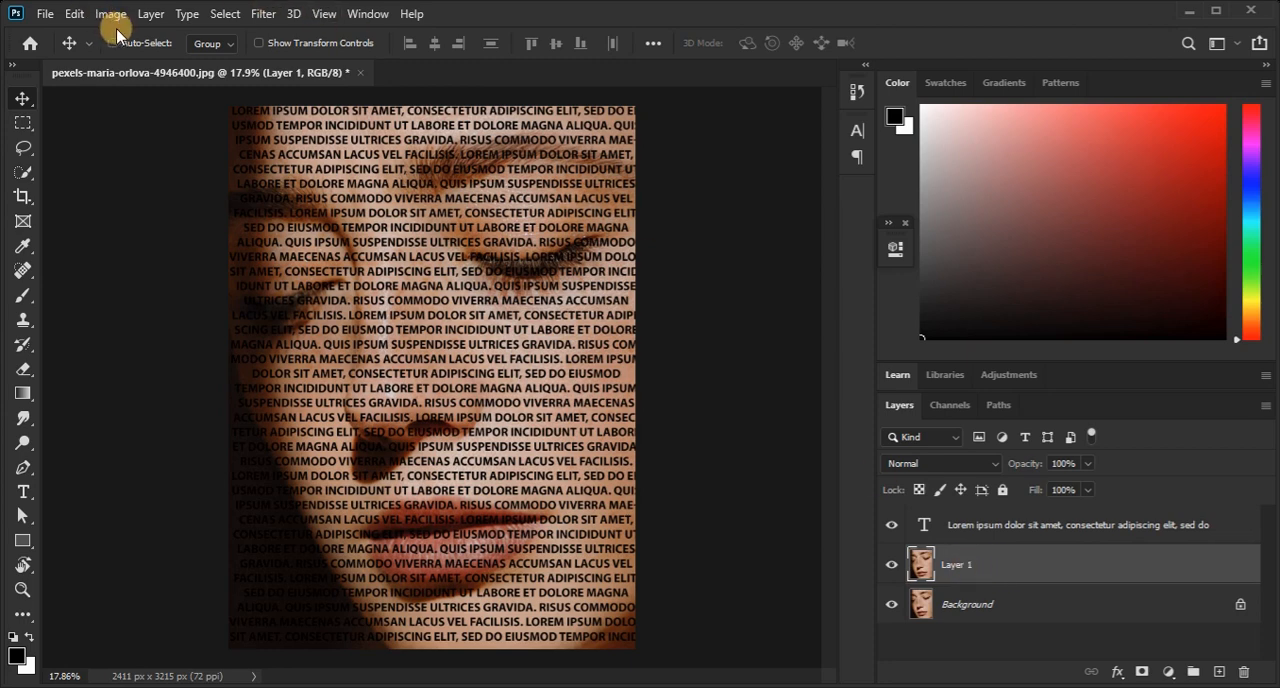
pyautogui.click(151, 14)
pyautogui.moveTo(209, 32)
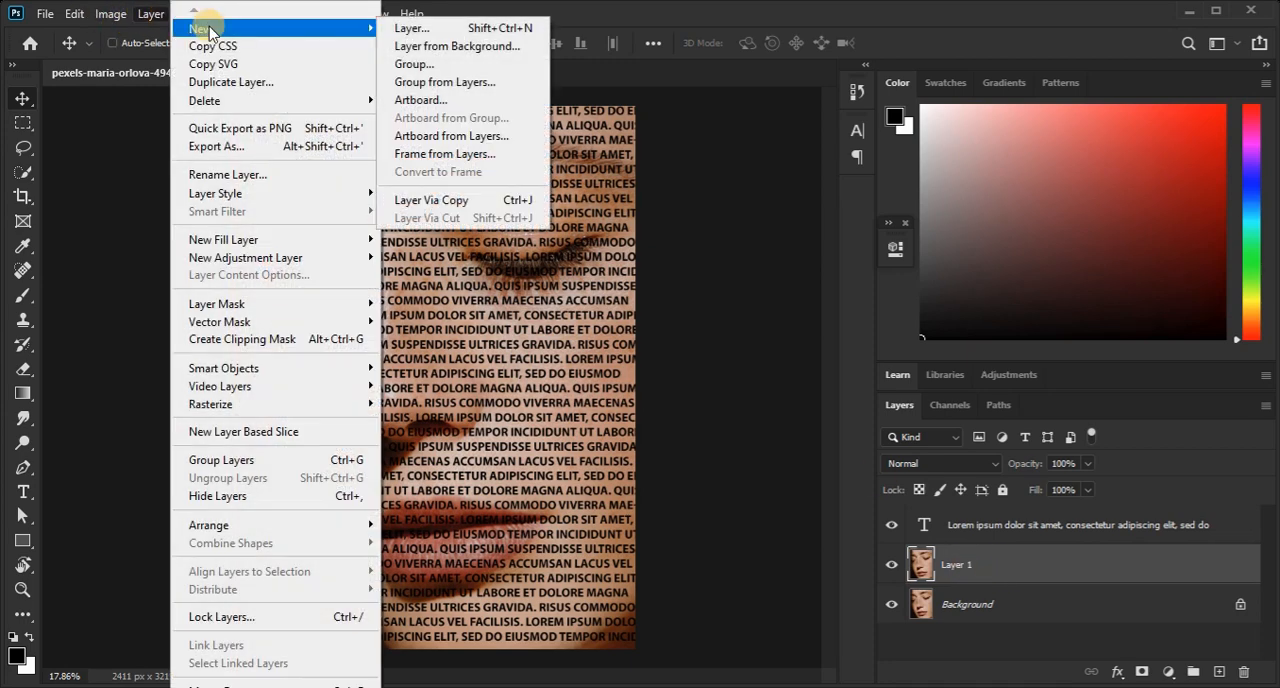
pyautogui.click(226, 83)
pyautogui.click(406, 224)
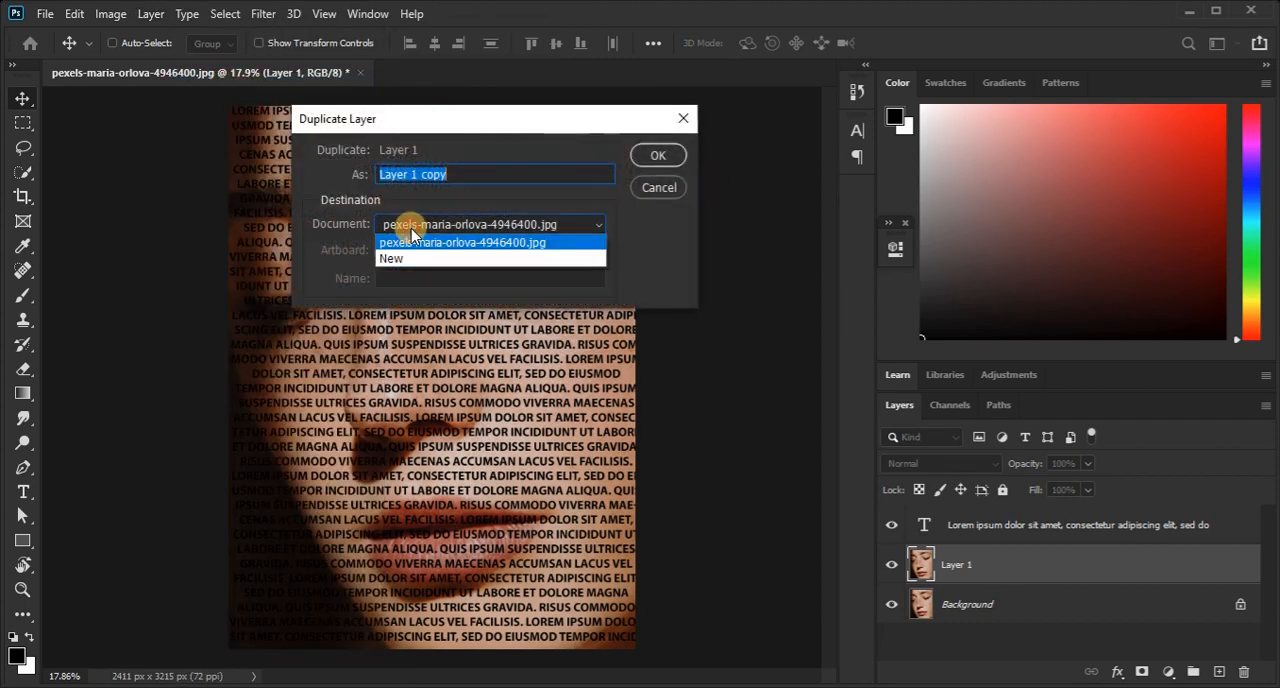
pyautogui.click(400, 260)
pyautogui.click(657, 156)
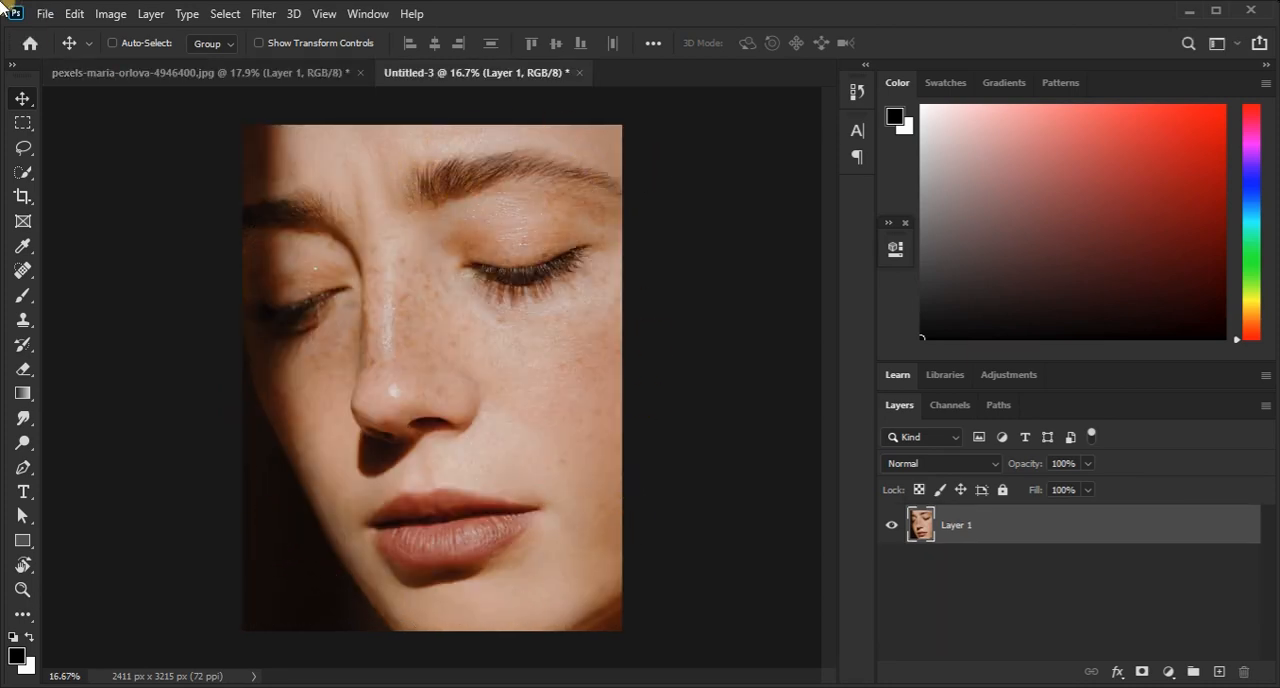
# Save the new face document to the Desktop as a Photoshop file named 0000 with Maximize Compatibility, and close it.
pyautogui.click(45, 14)
pyautogui.click(94, 242)
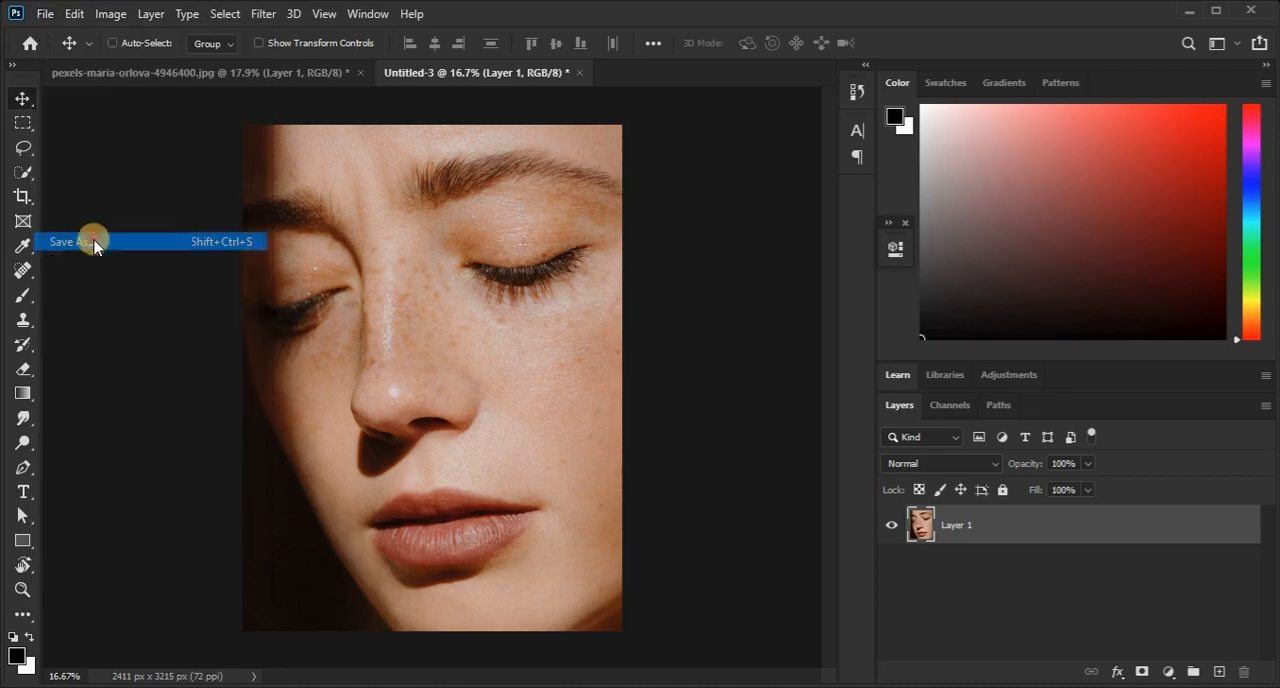
pyautogui.click(743, 518)
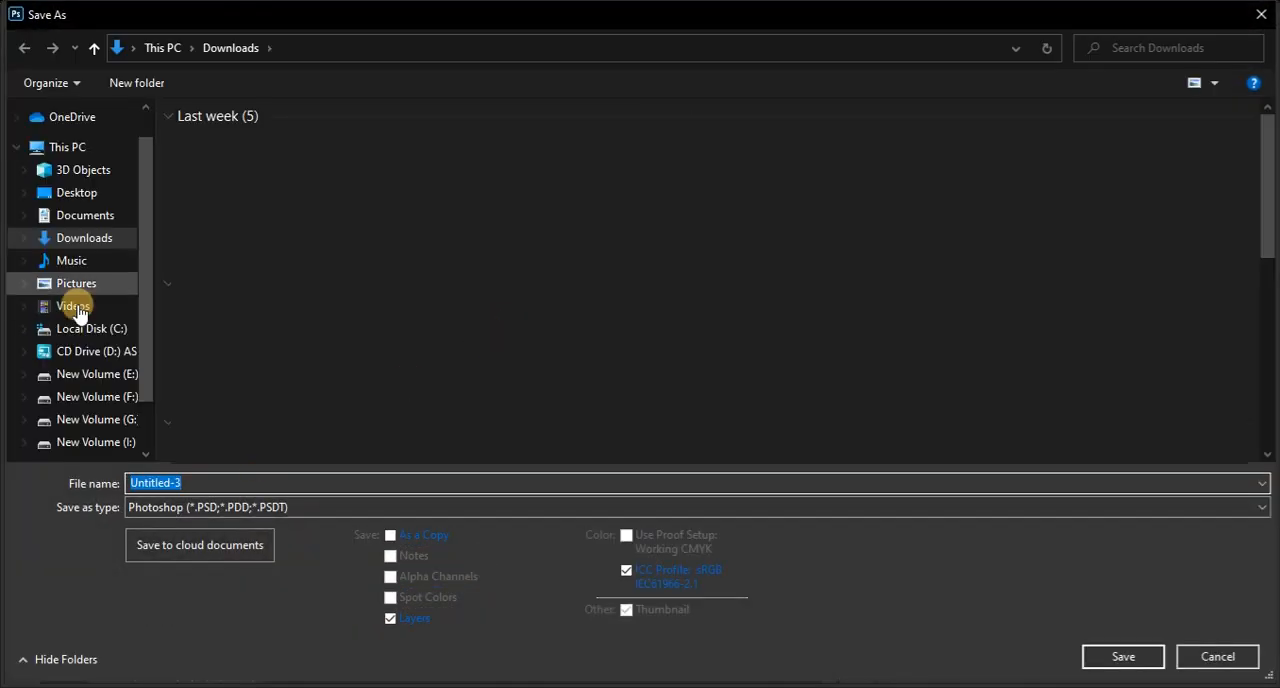
pyautogui.click(86, 196)
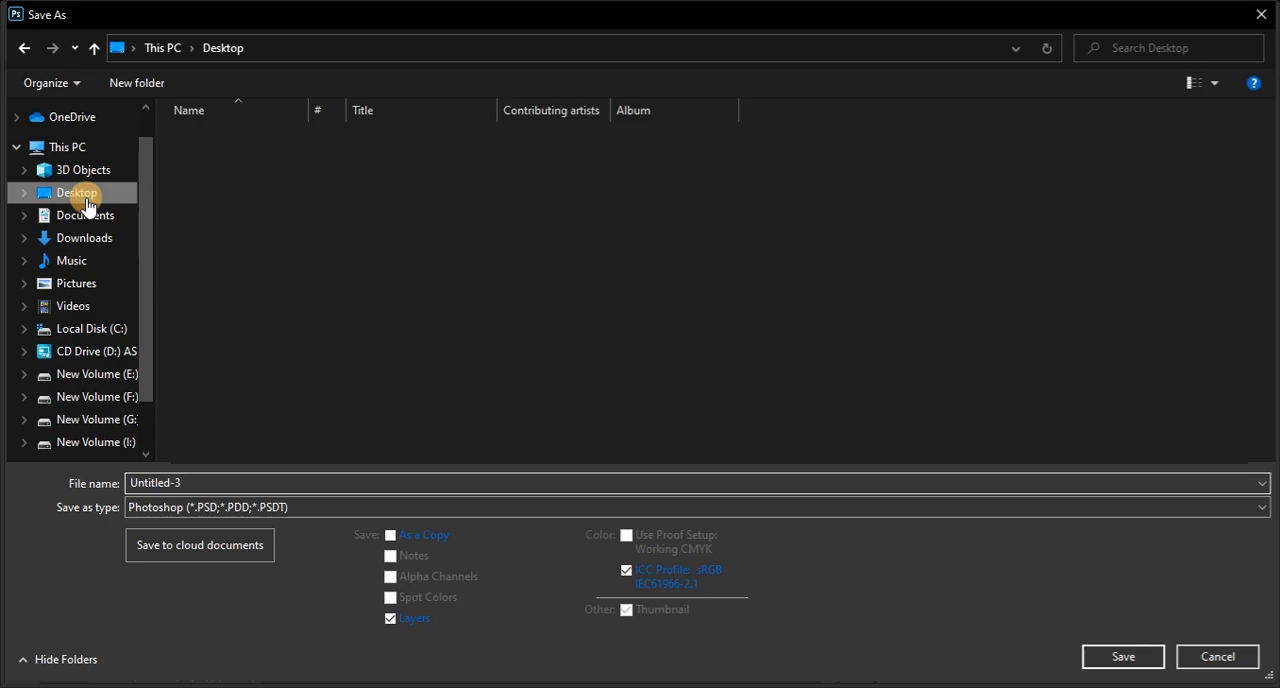
pyautogui.click(212, 484)
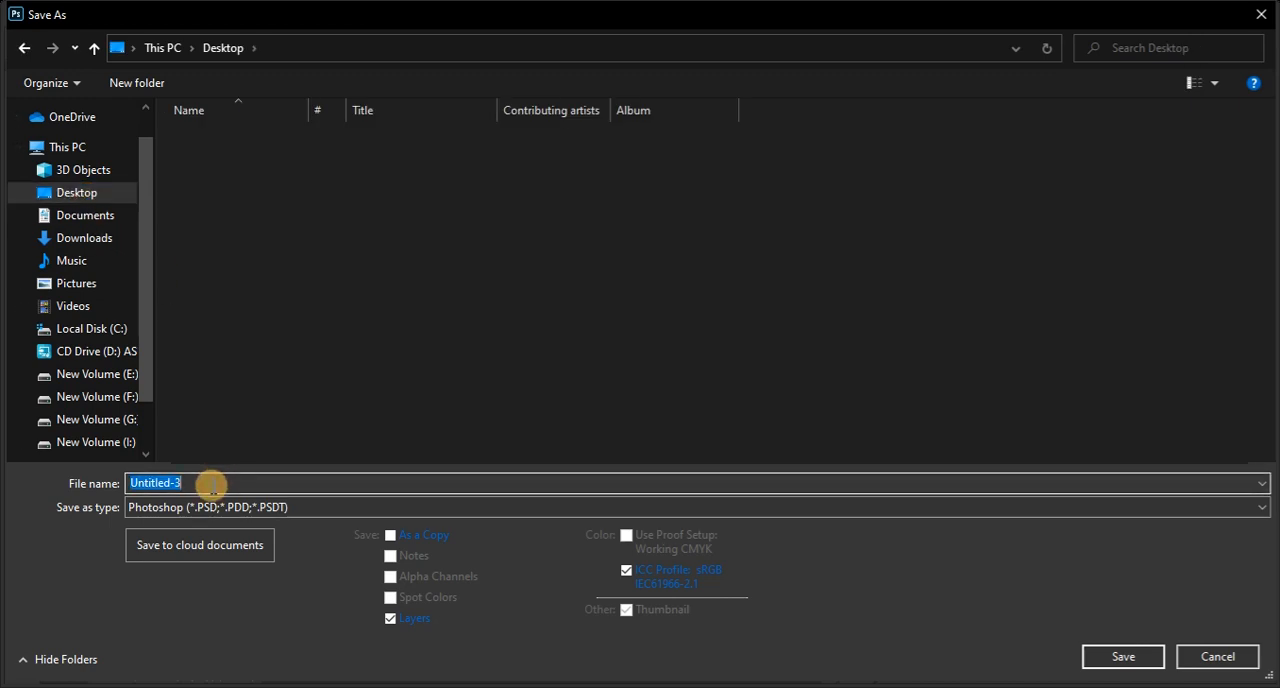
pyautogui.write('0000')
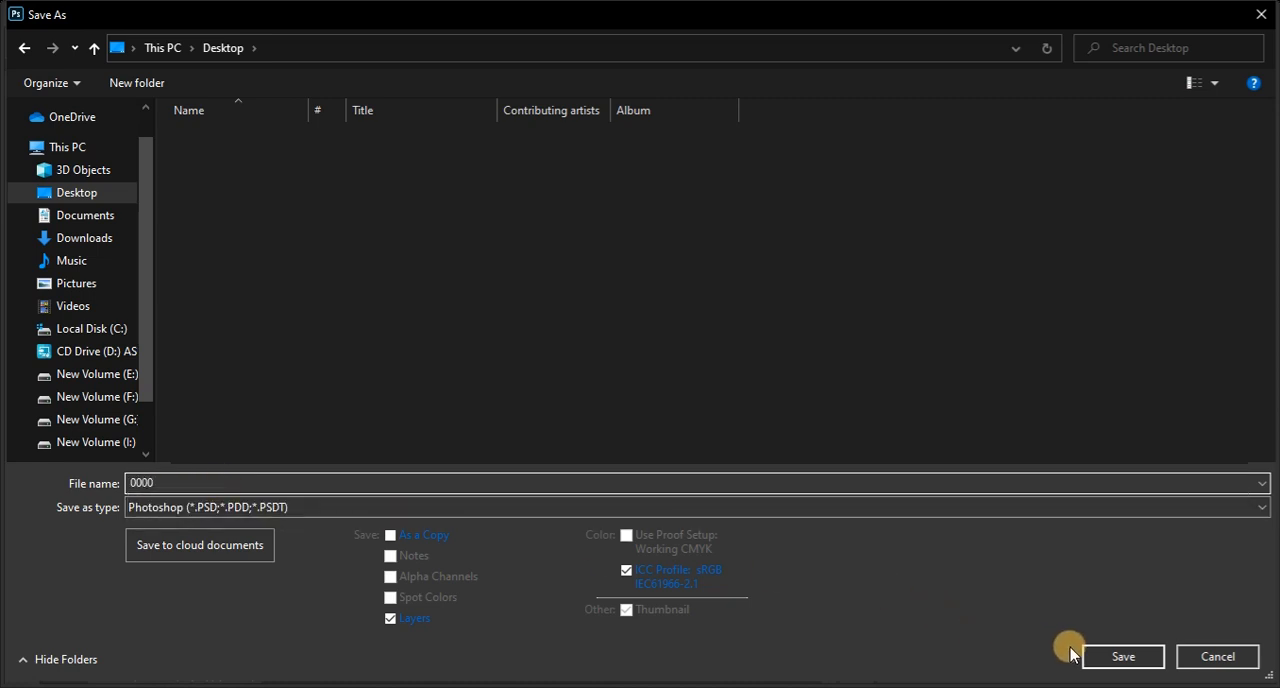
pyautogui.click(1122, 657)
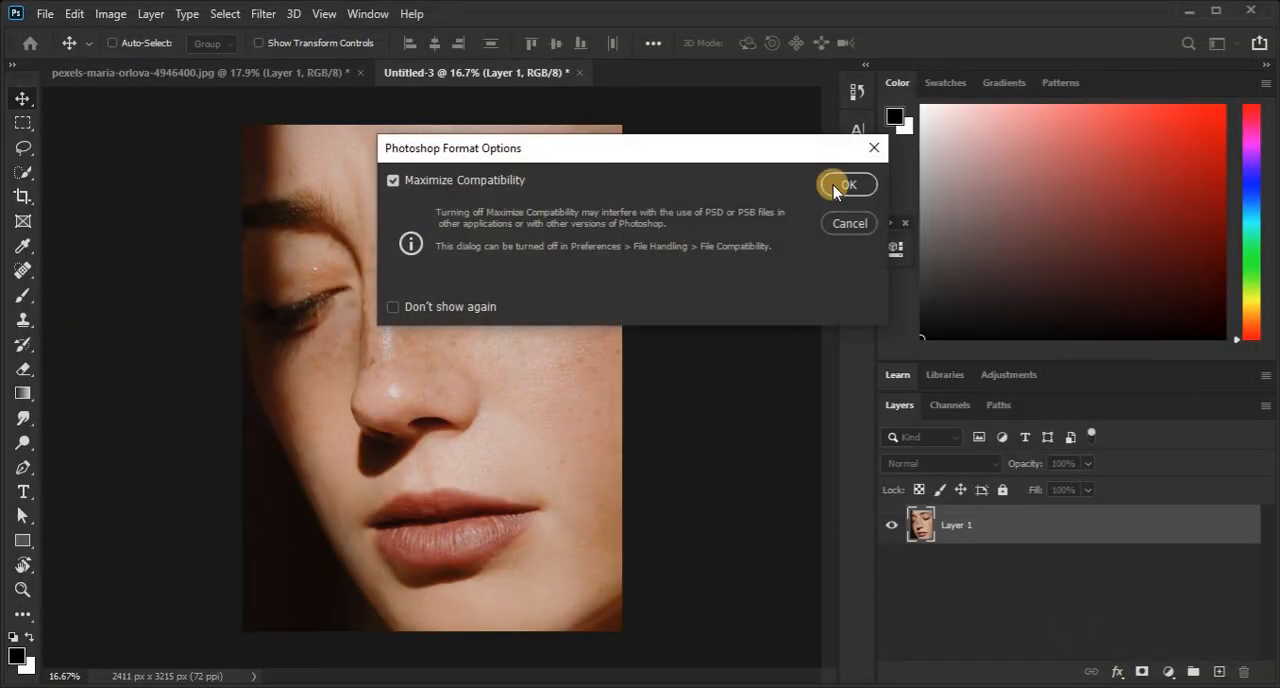
pyautogui.click(846, 185)
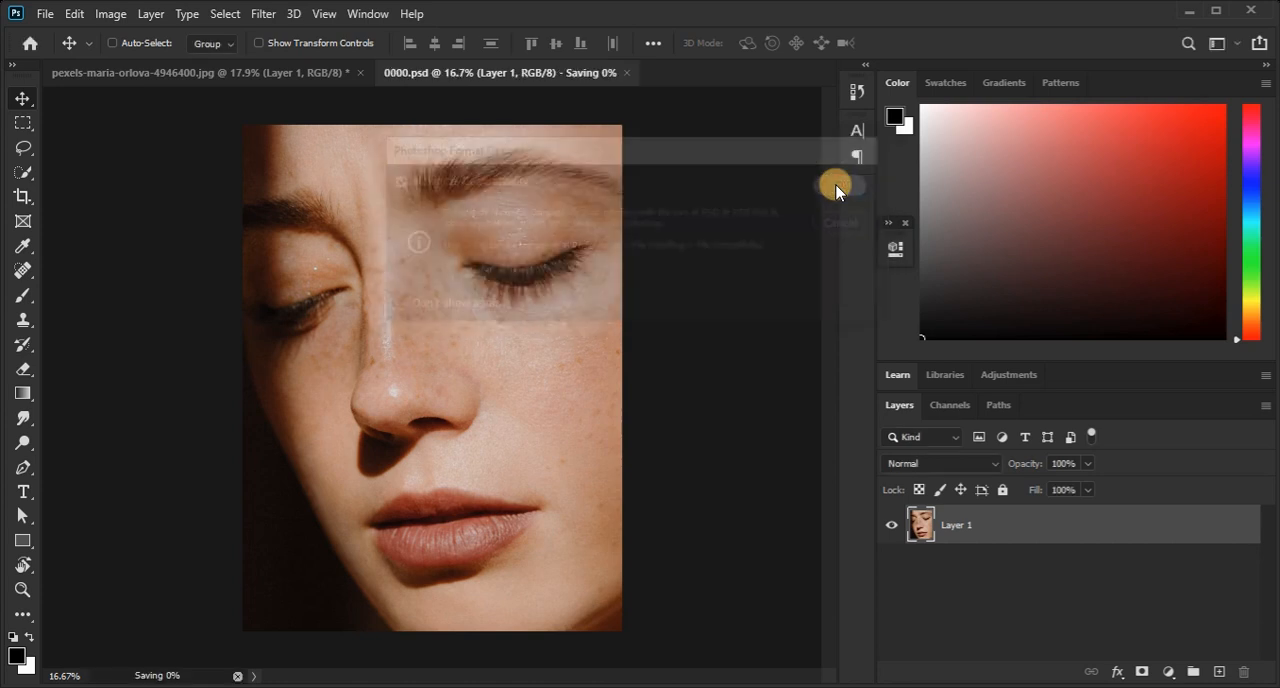
pyautogui.click(566, 74)
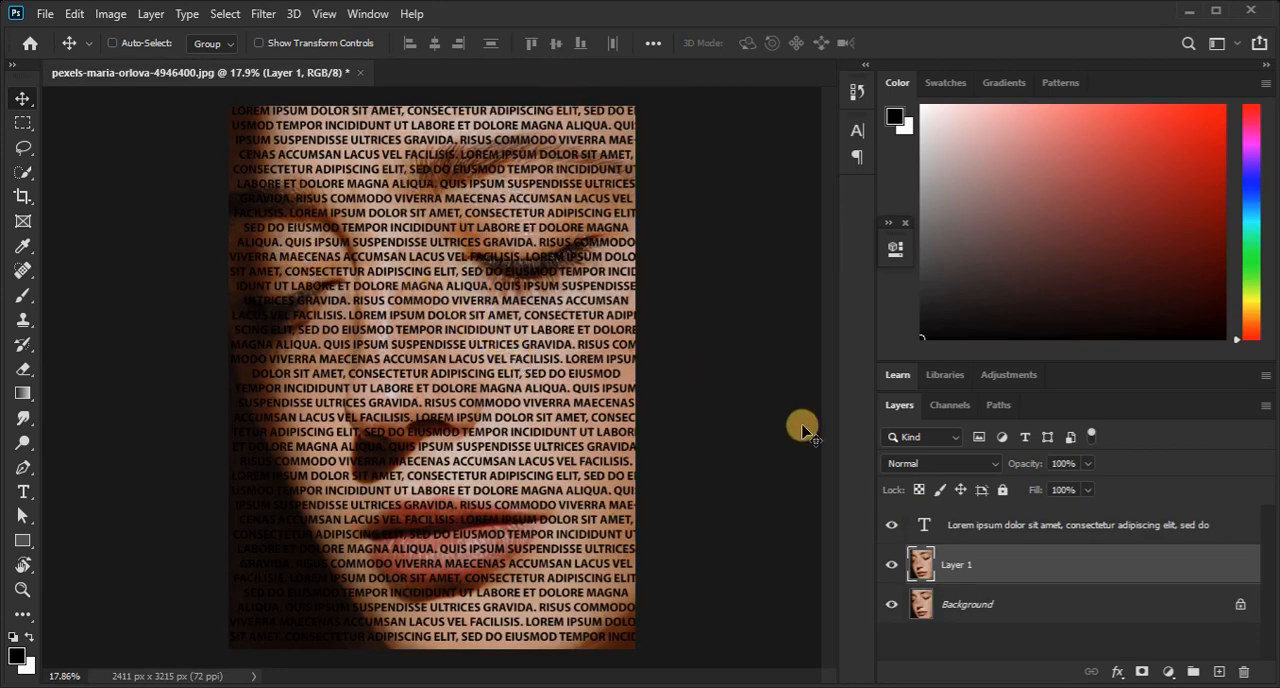
# Convert the lorem ipsum text to a smart object and apply Displace with horizontal and vertical scale 10, using 0000 as the map.
pyautogui.click(992, 531)
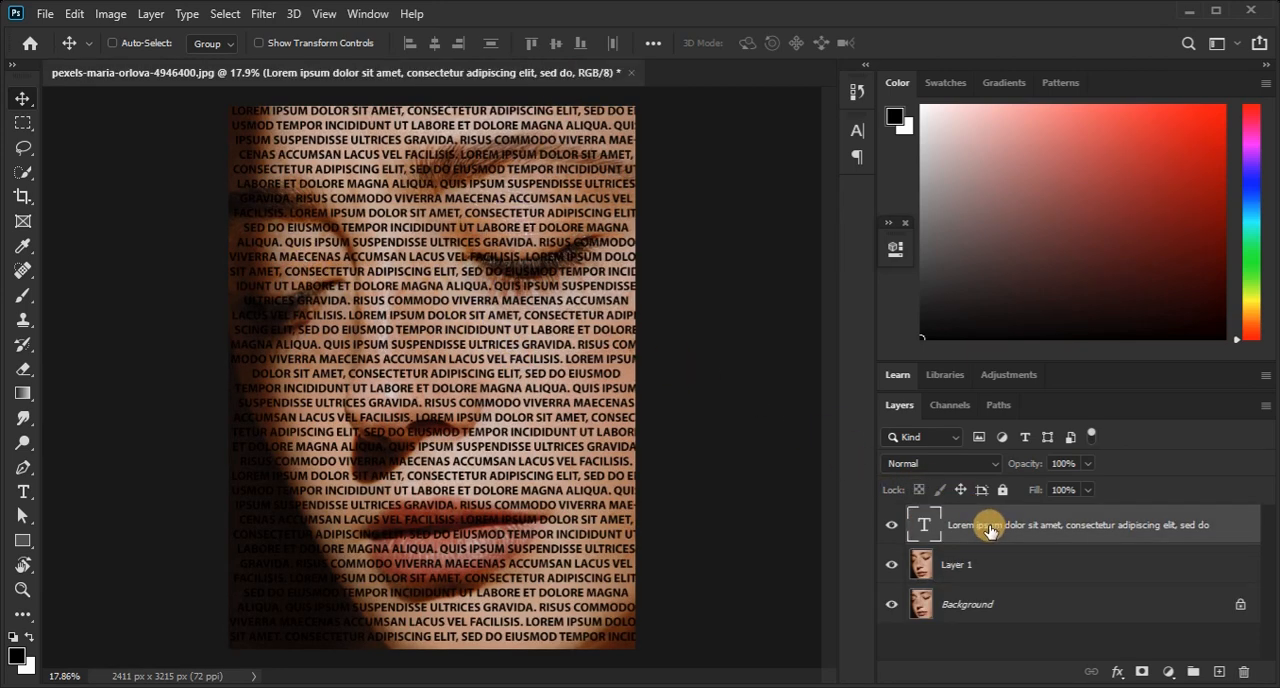
pyautogui.click(262, 14)
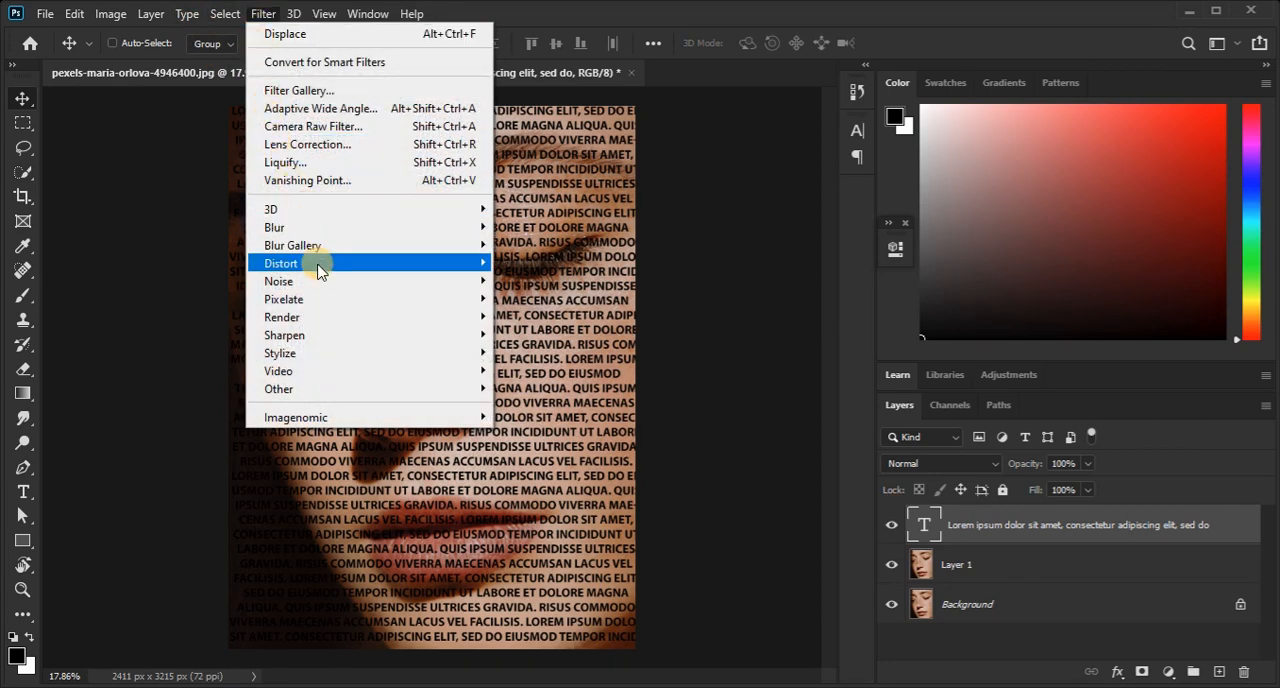
pyautogui.moveTo(320, 262)
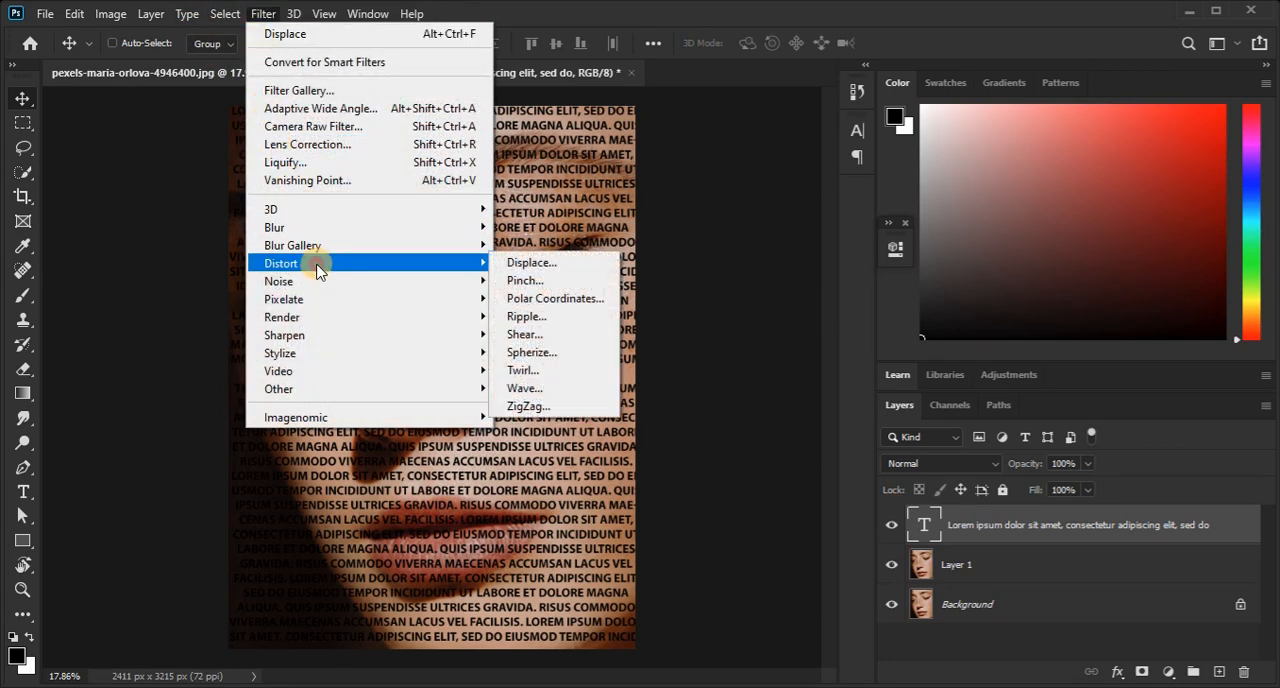
pyautogui.click(548, 268)
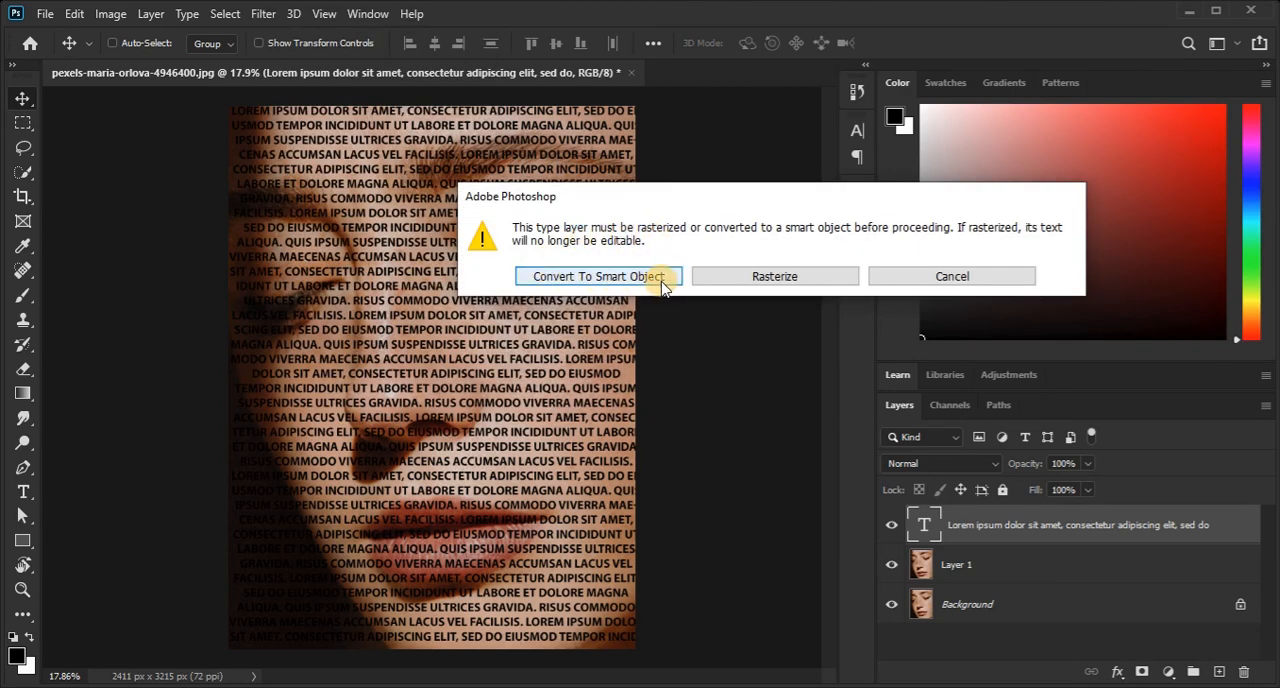
pyautogui.click(596, 280)
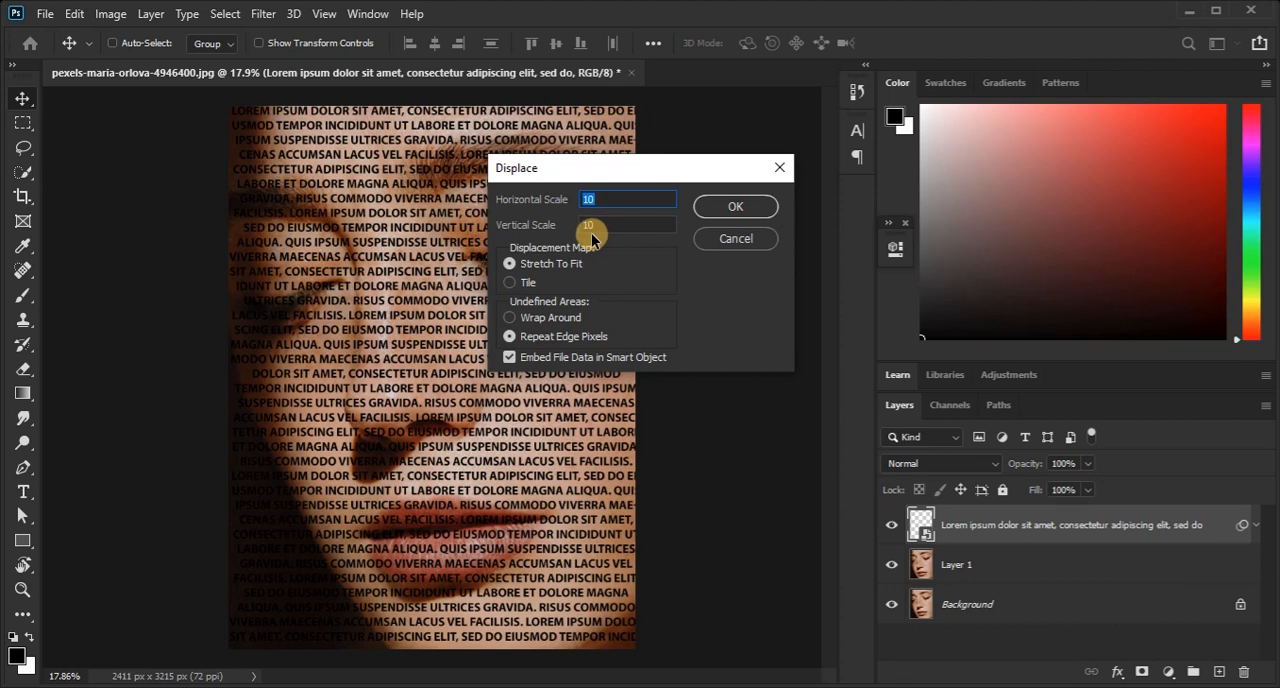
pyautogui.click(745, 208)
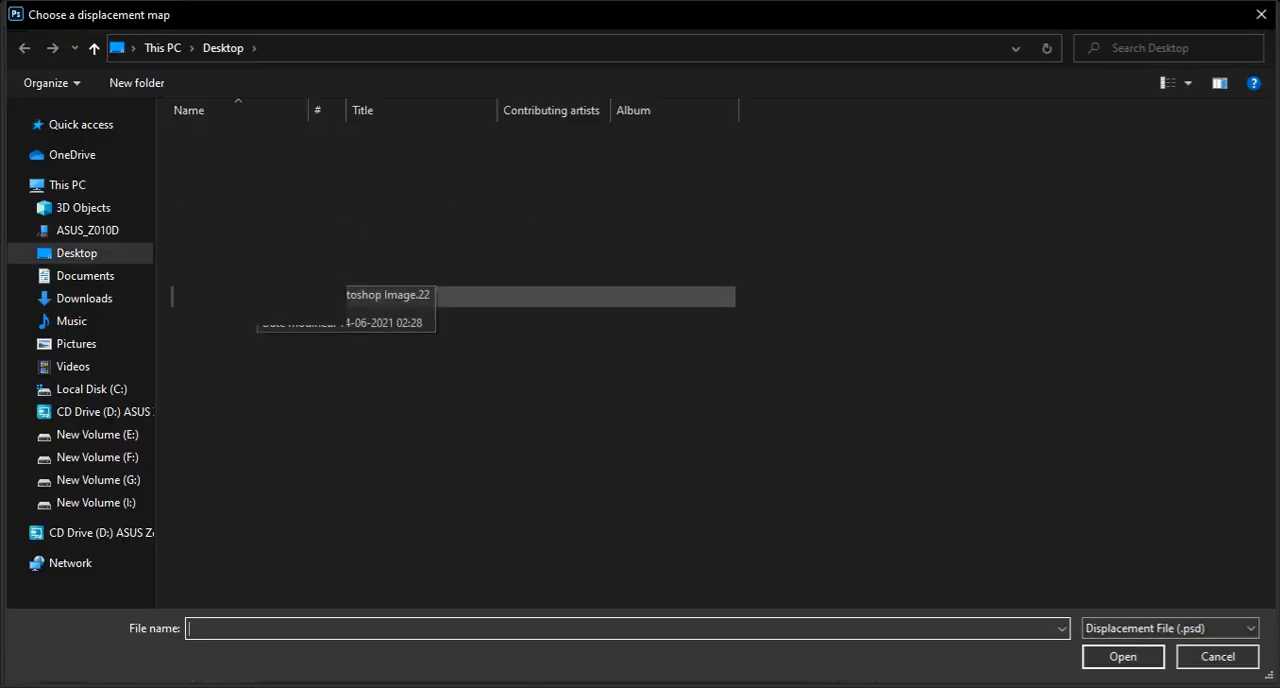
pyautogui.click(390, 257)
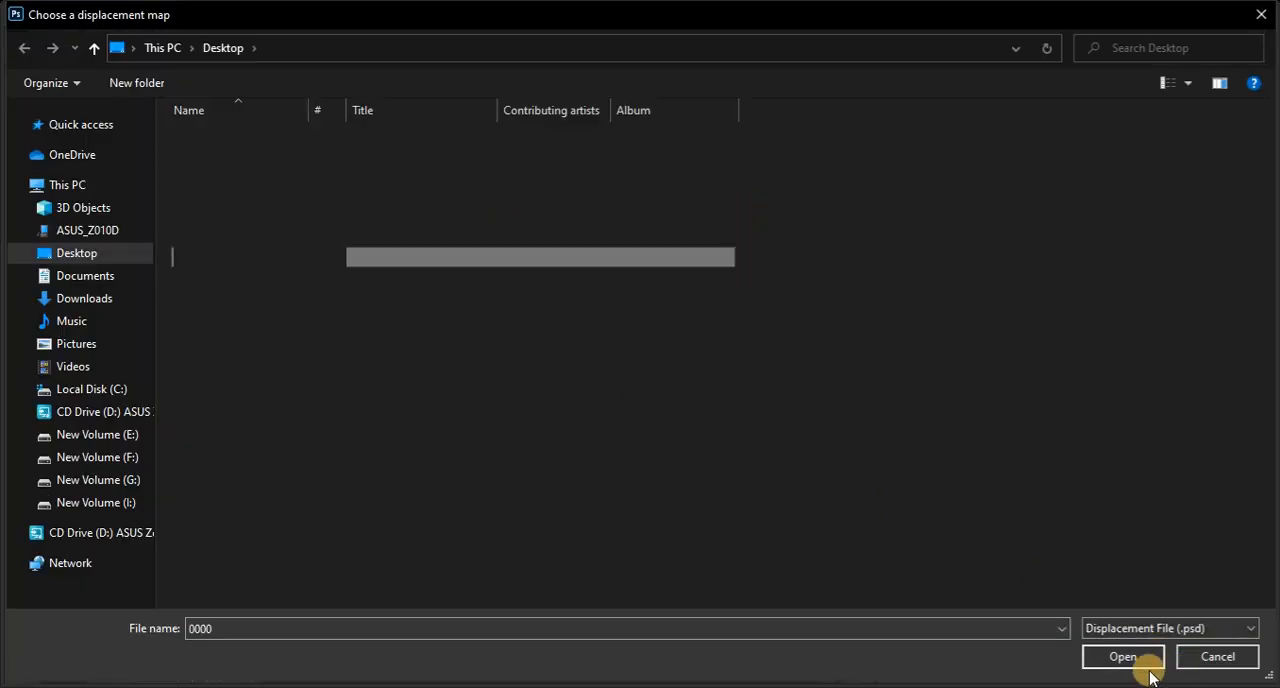
pyautogui.click(1123, 657)
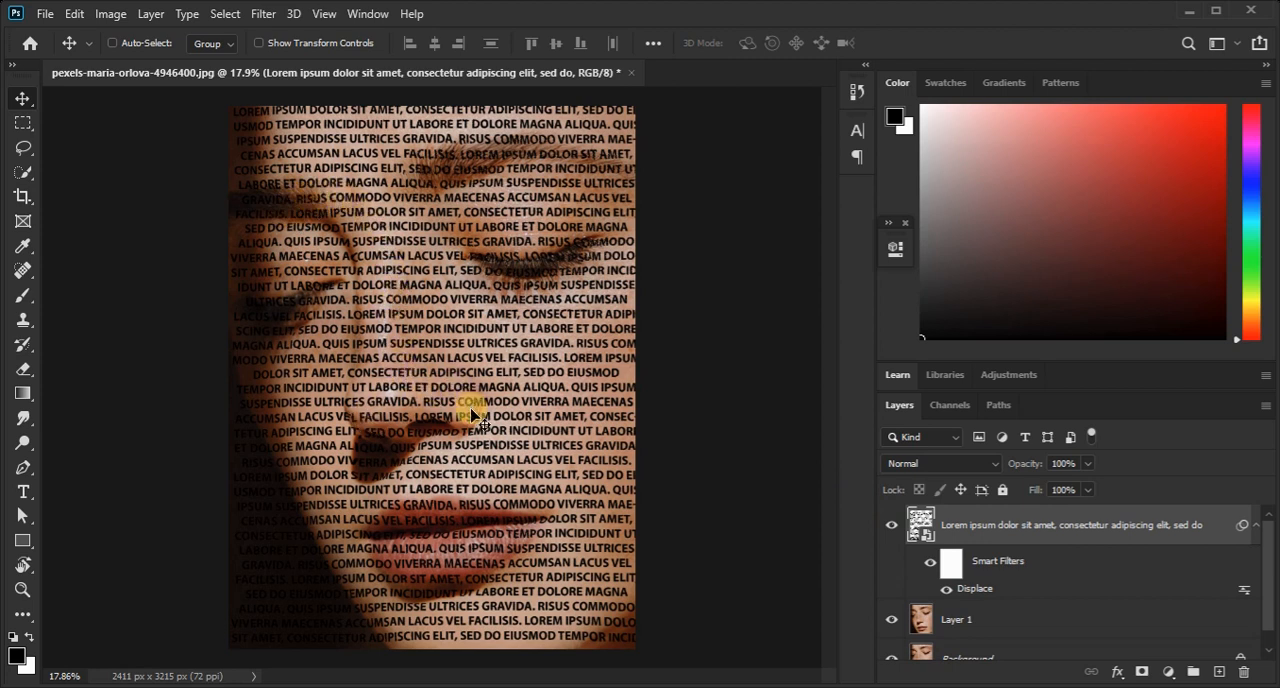
# Add a new empty layer directly above Layer 1, beneath the lorem ipsum text, in Normal mode at 100% opacity.
pyautogui.keyDown('ctrl'); pyautogui.click(523, 367); pyautogui.keyUp('ctrl')
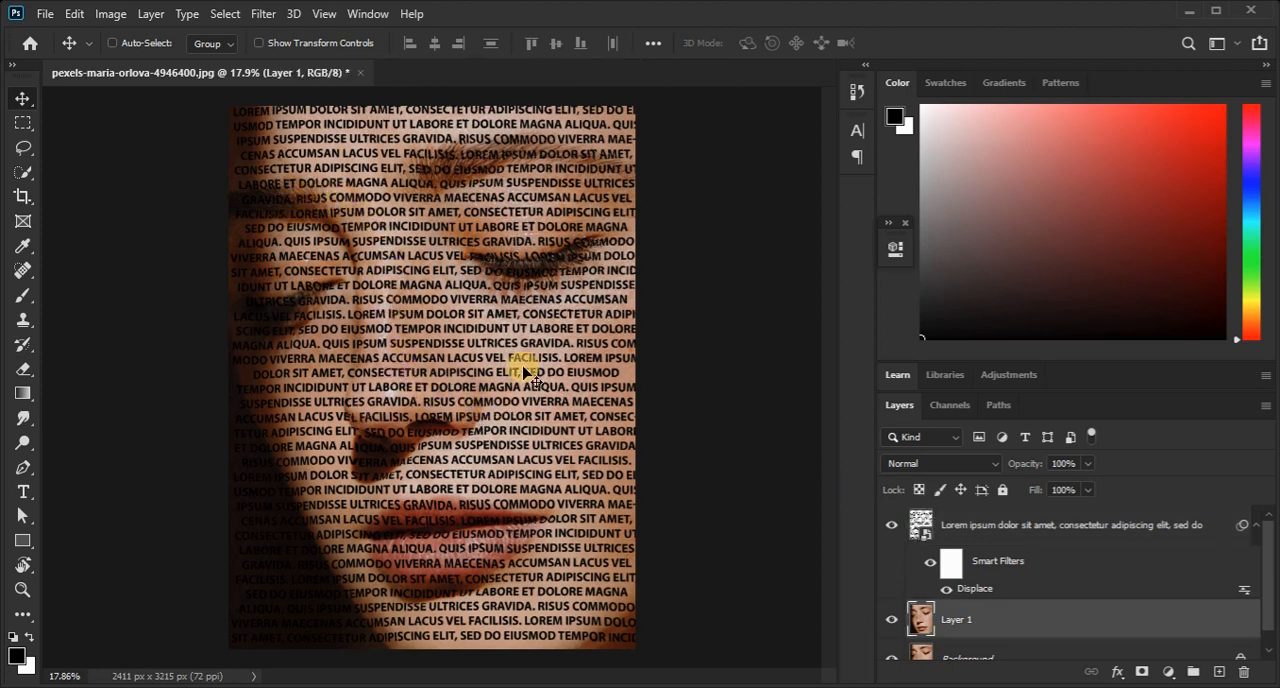
pyautogui.click(150, 14)
pyautogui.moveTo(212, 35)
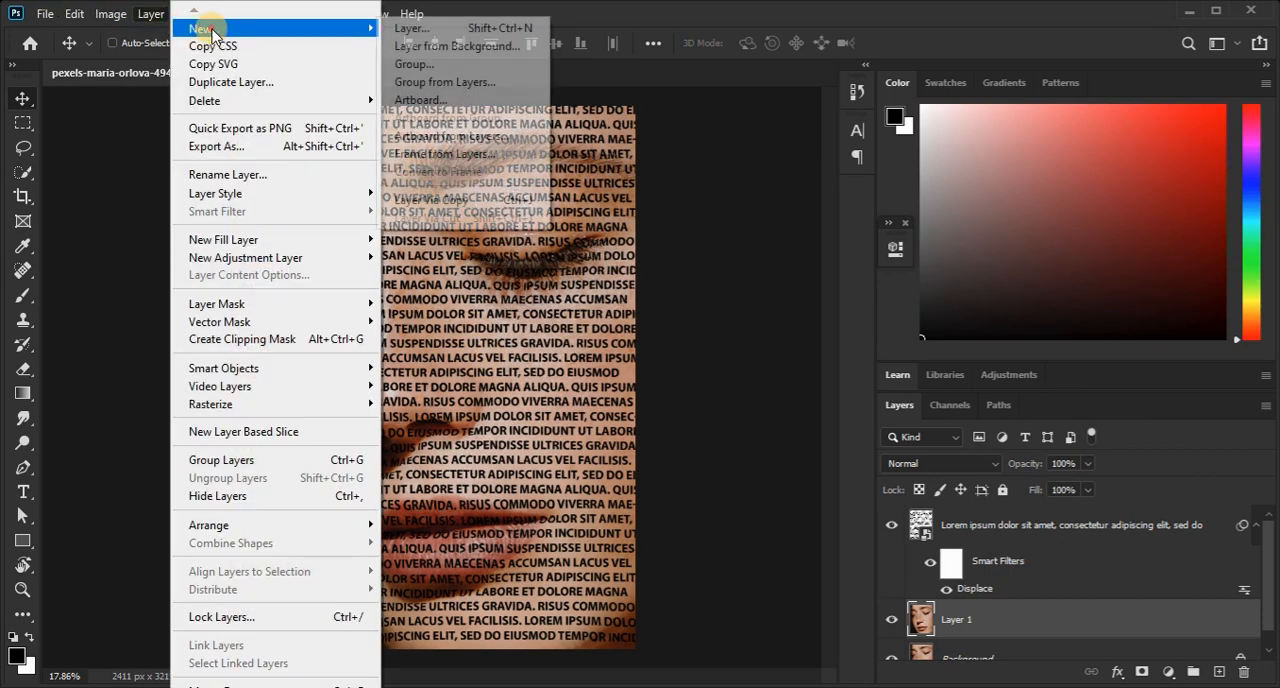
pyautogui.click(436, 30)
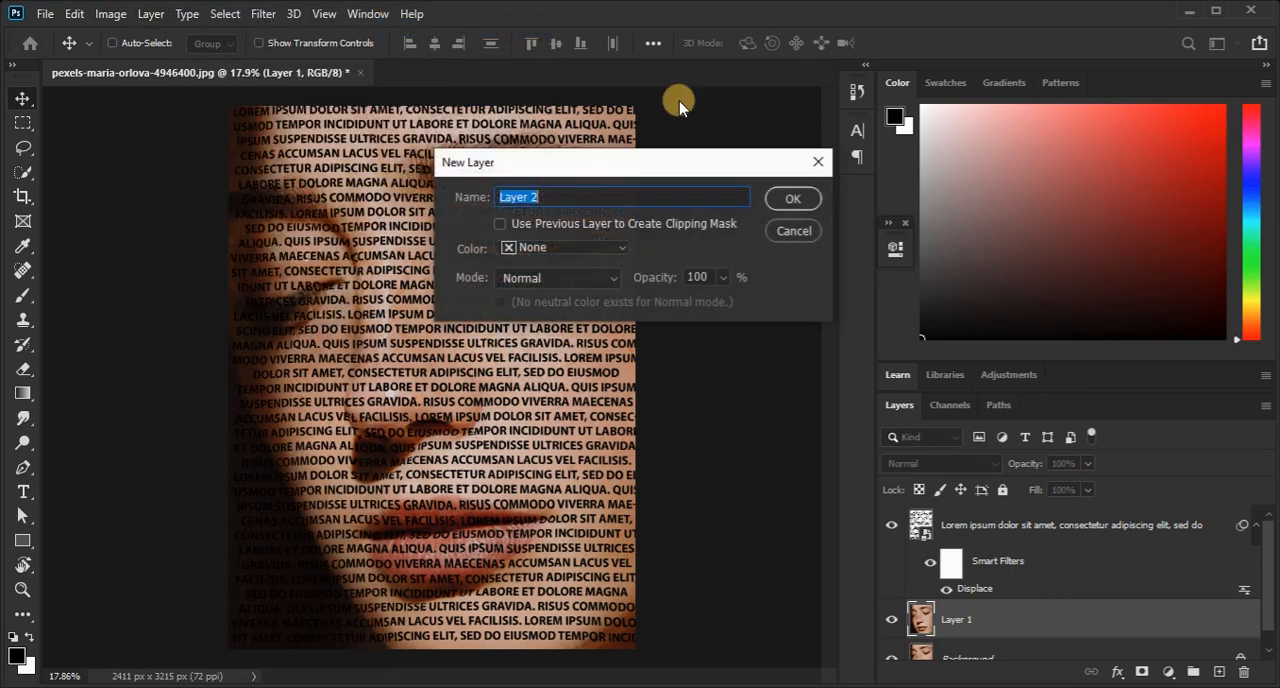
pyautogui.click(800, 201)
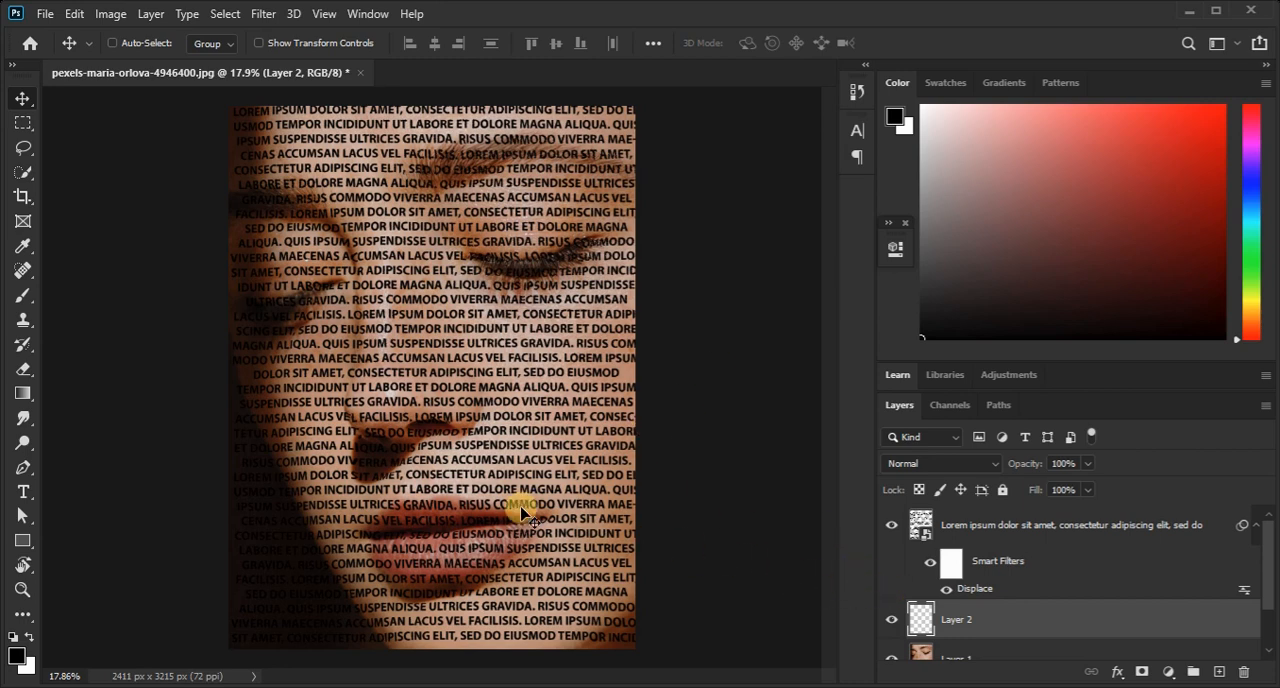
# Fill the new empty layer with black in Normal mode at 100% opacity.
pyautogui.click(72, 16)
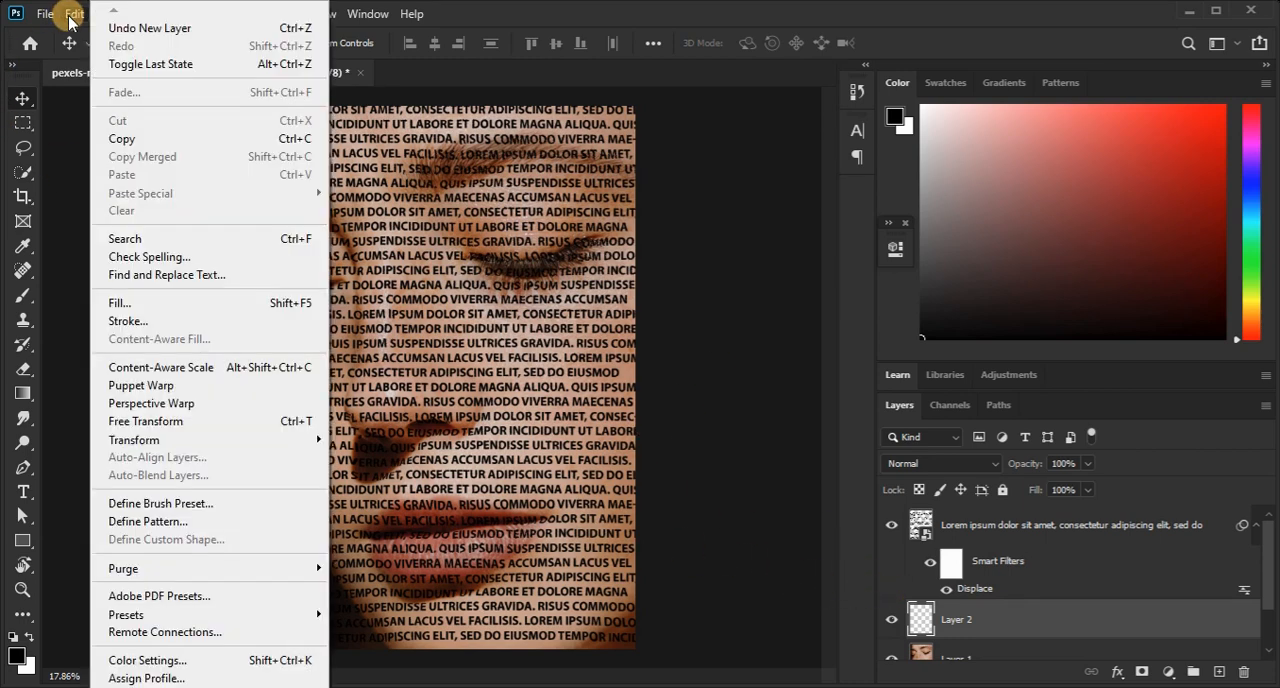
pyautogui.click(168, 295)
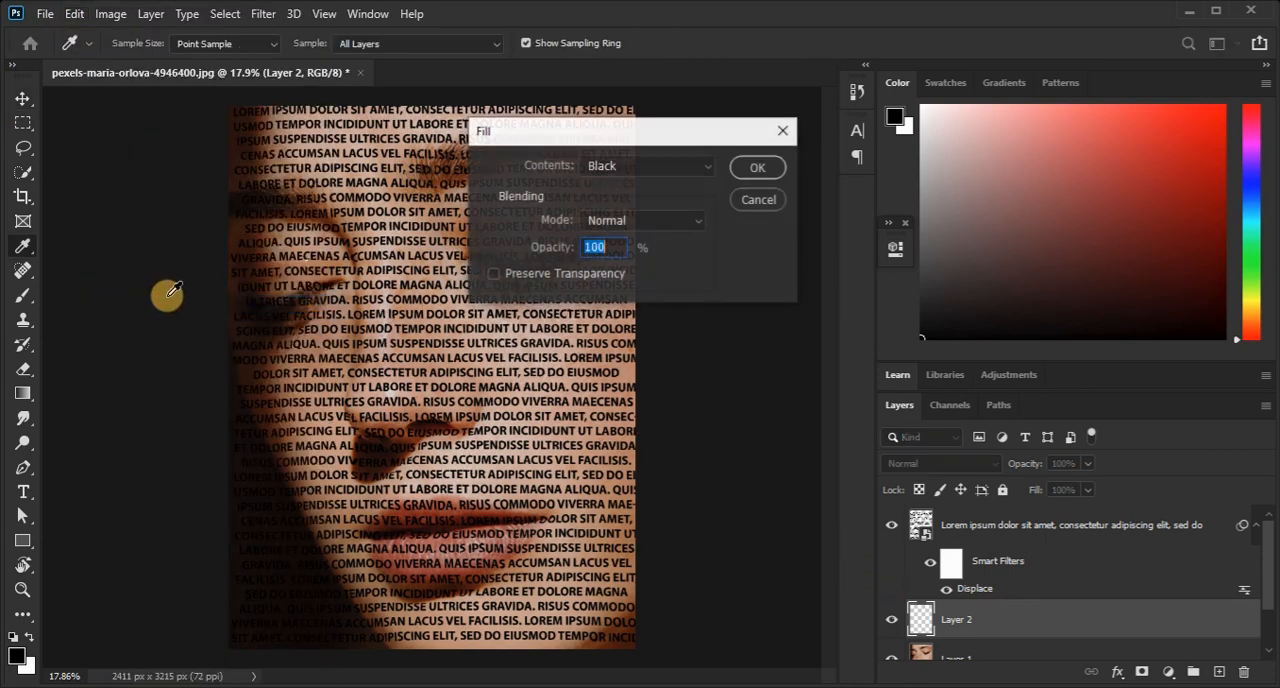
pyautogui.click(634, 168)
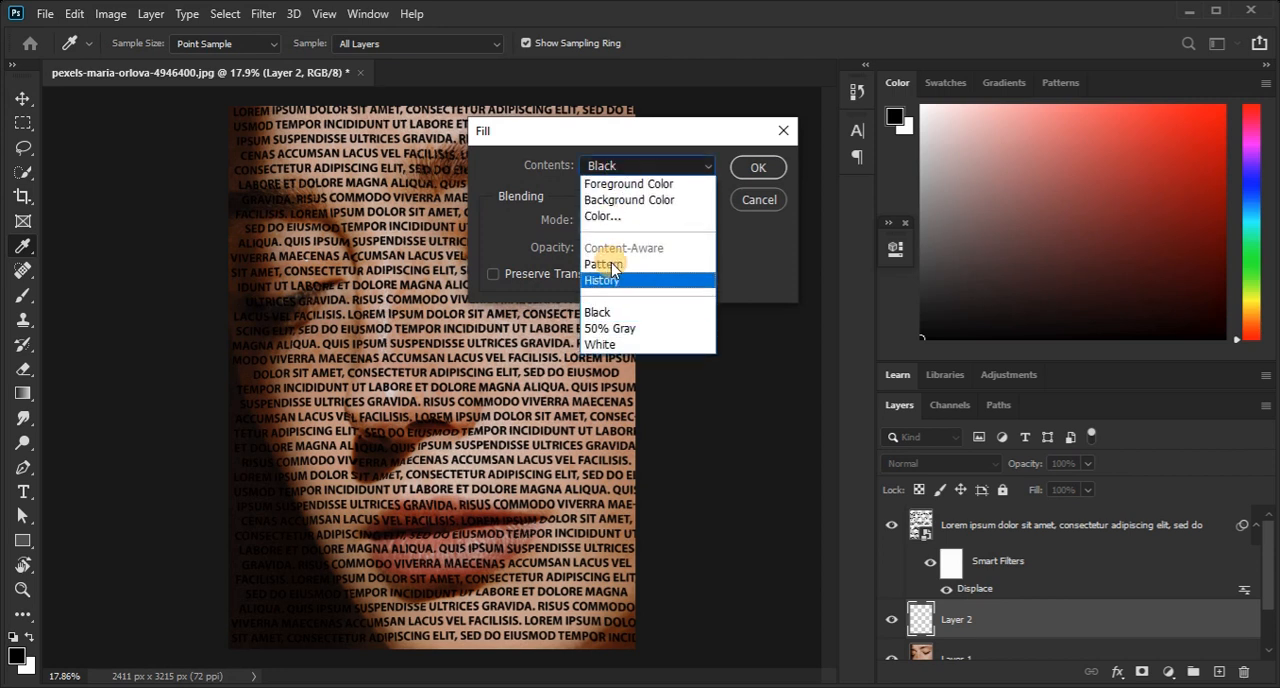
pyautogui.click(610, 312)
pyautogui.click(748, 171)
pyautogui.press('v')
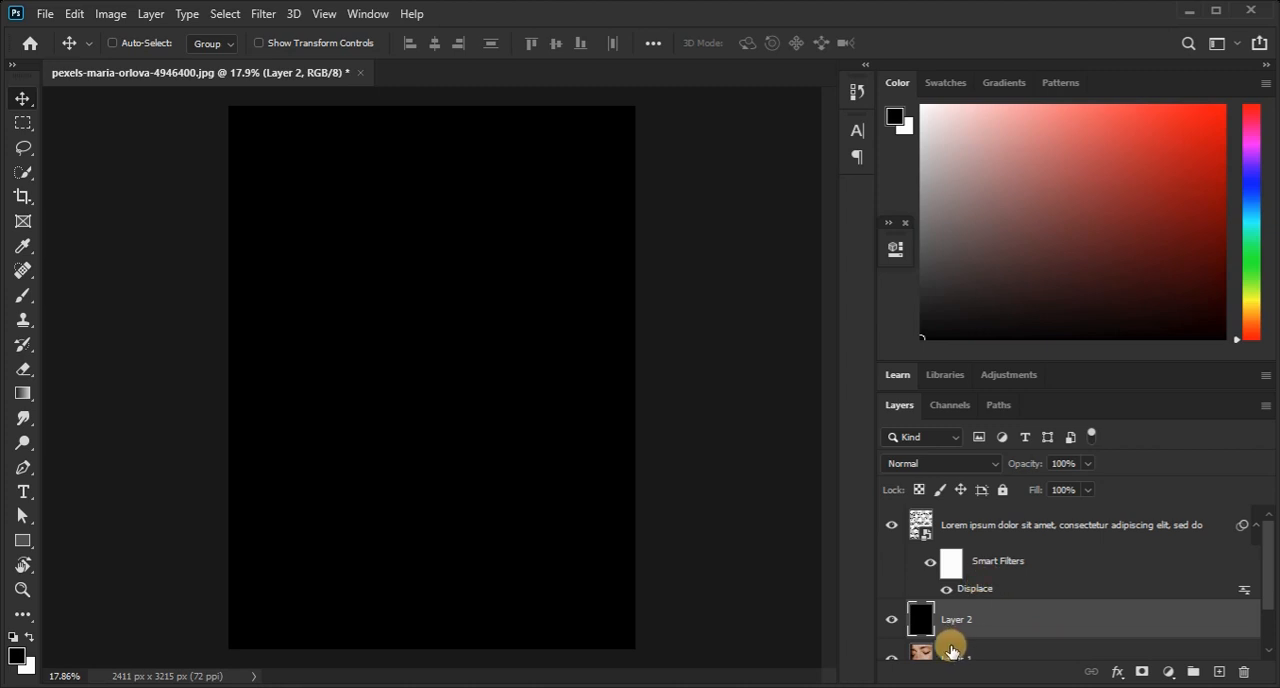
# Bring Layer 1, the copied face photo, to the front and clip it to the lorem ipsum text with a clipping mask.
pyautogui.scroll(-1, 952, 640)
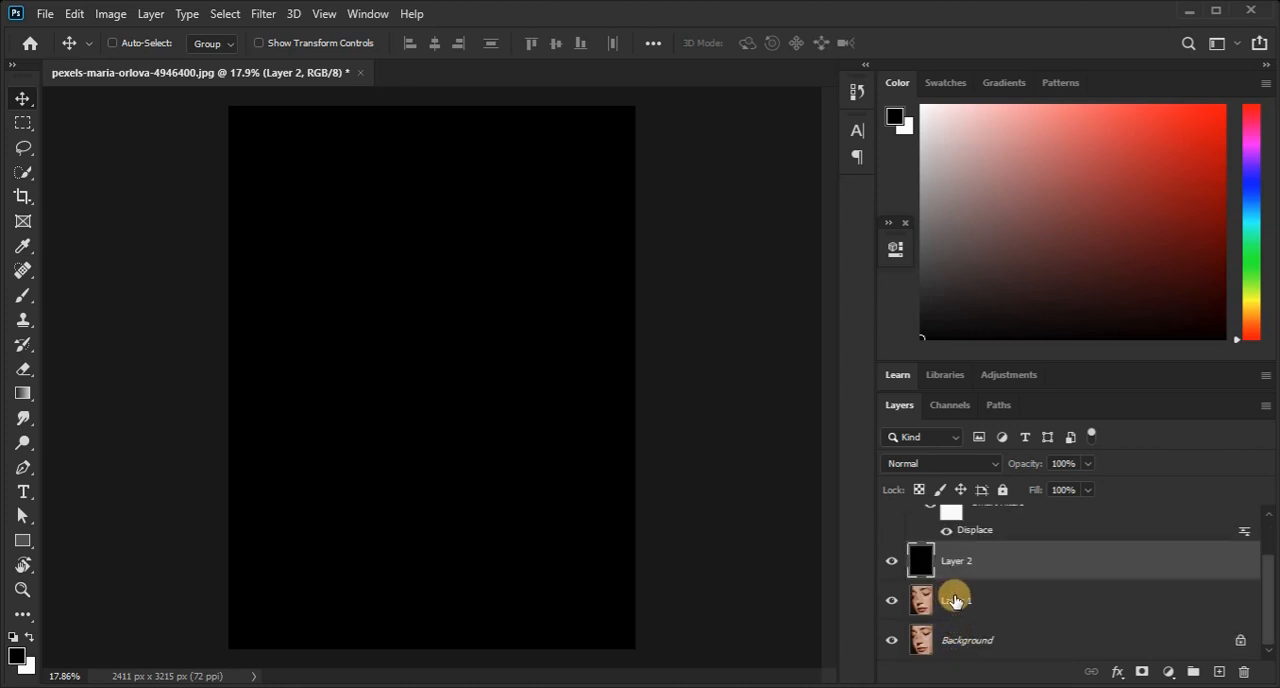
pyautogui.click(958, 602)
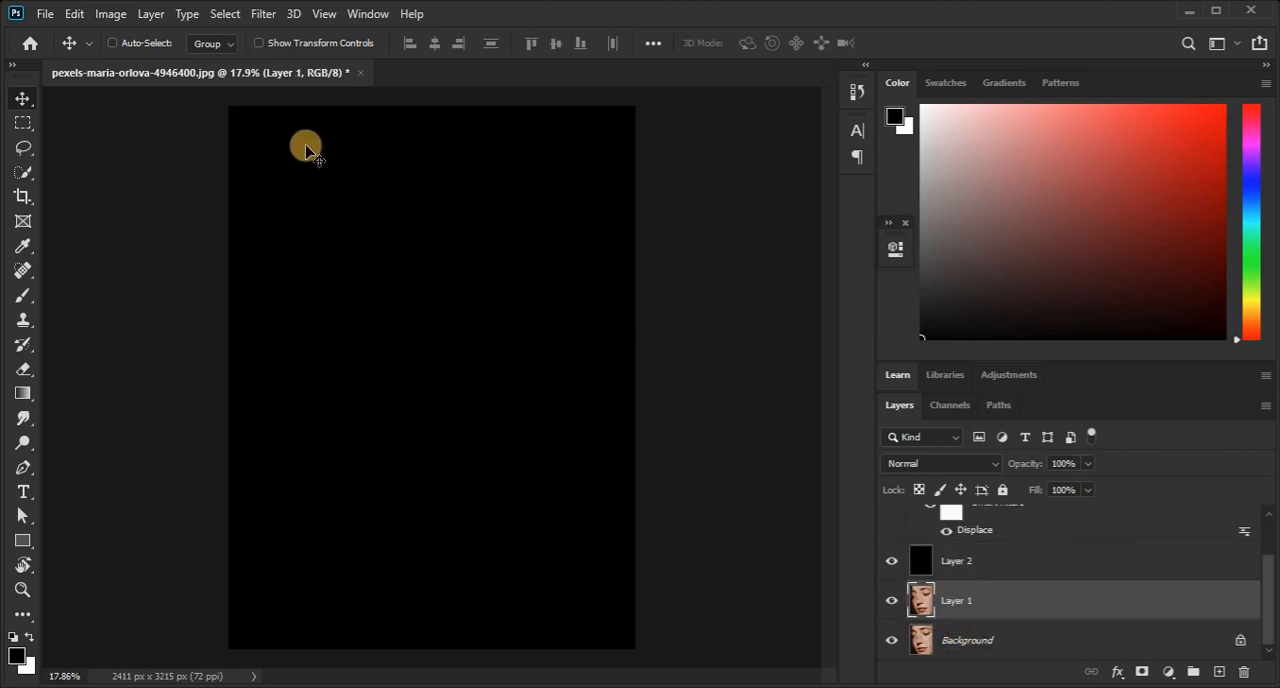
pyautogui.click(151, 14)
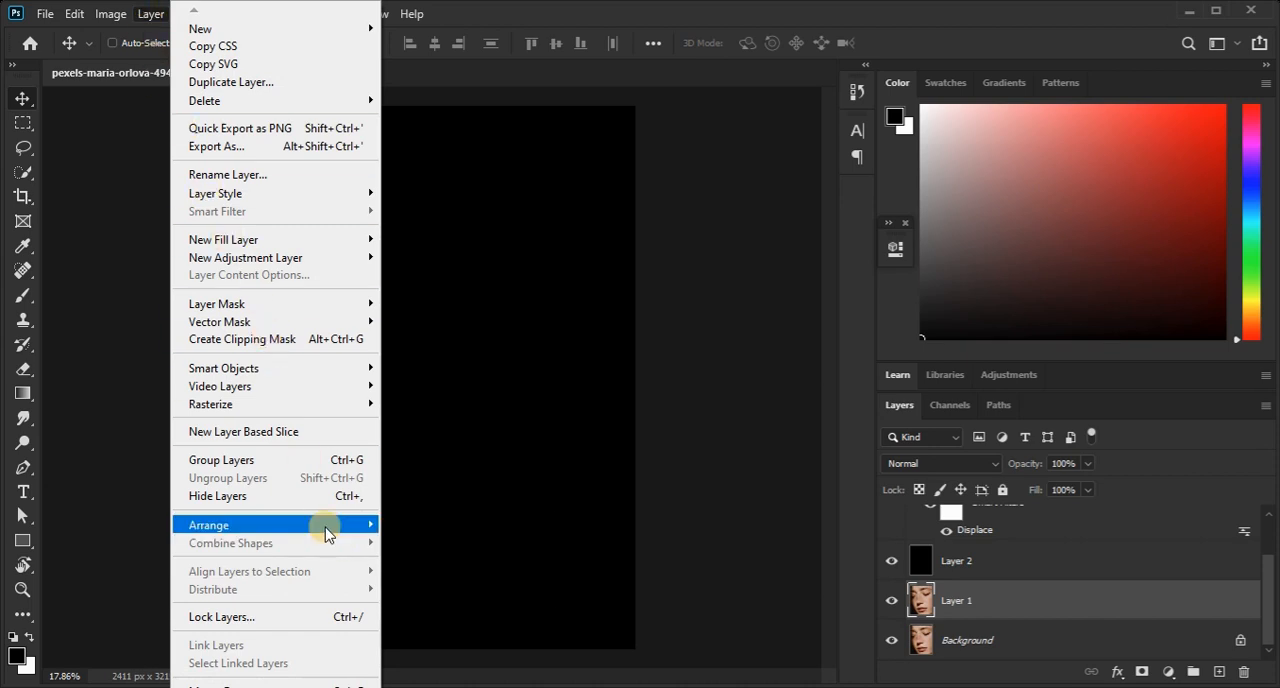
pyautogui.moveTo(329, 523)
pyautogui.click(470, 530)
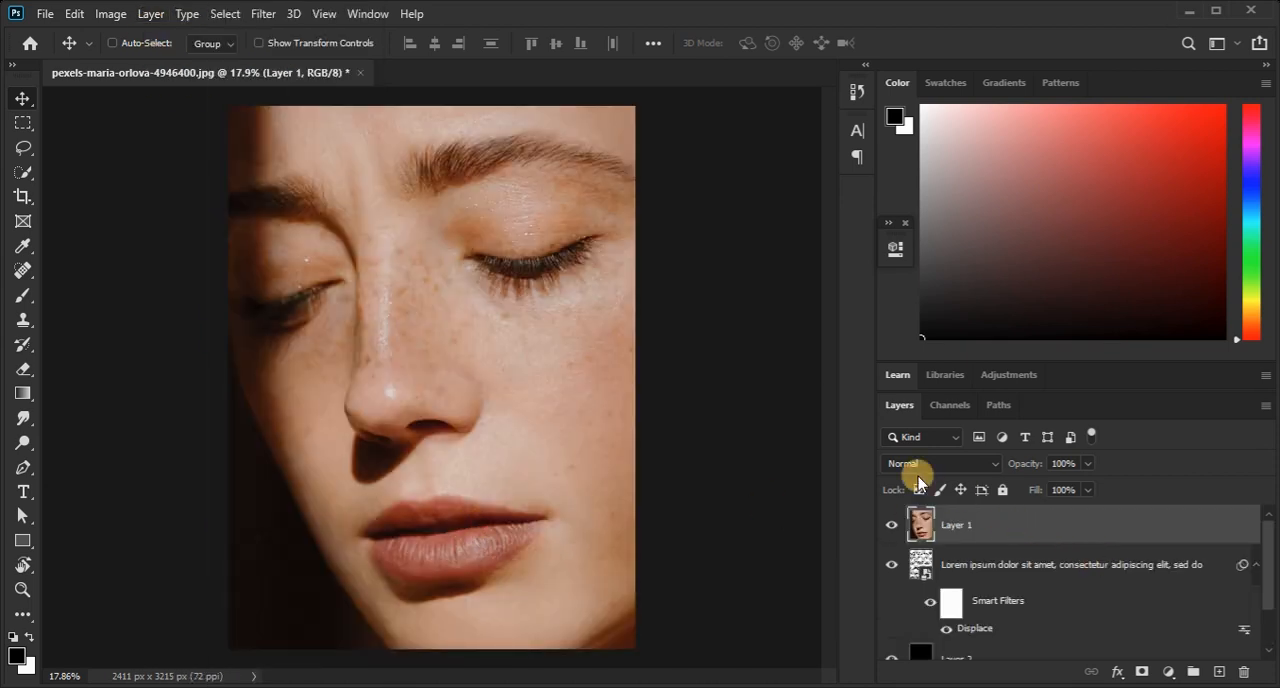
pyautogui.click(150, 14)
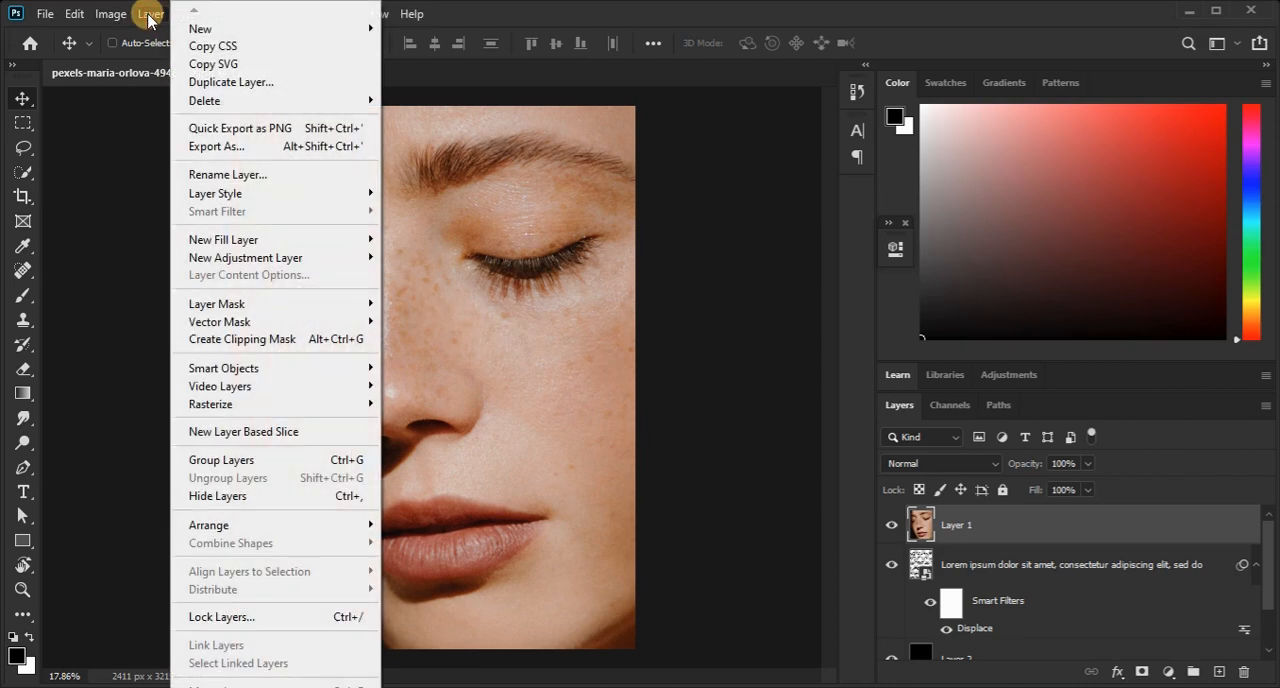
pyautogui.click(238, 340)
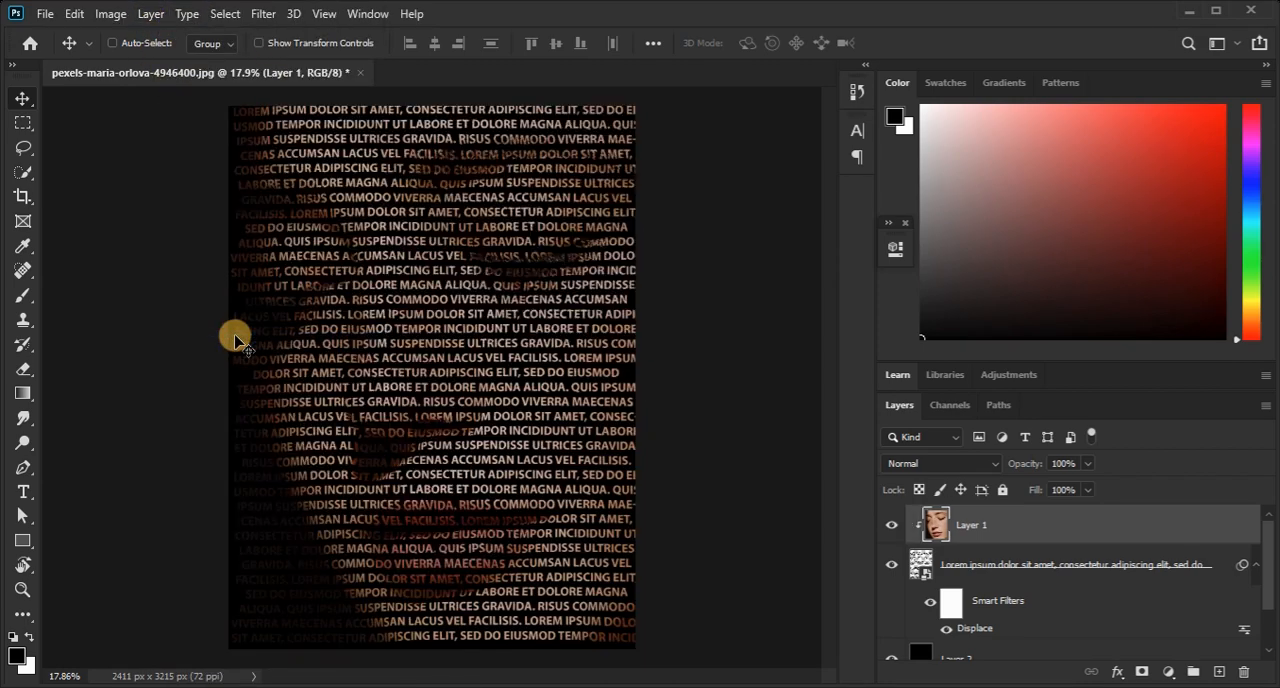